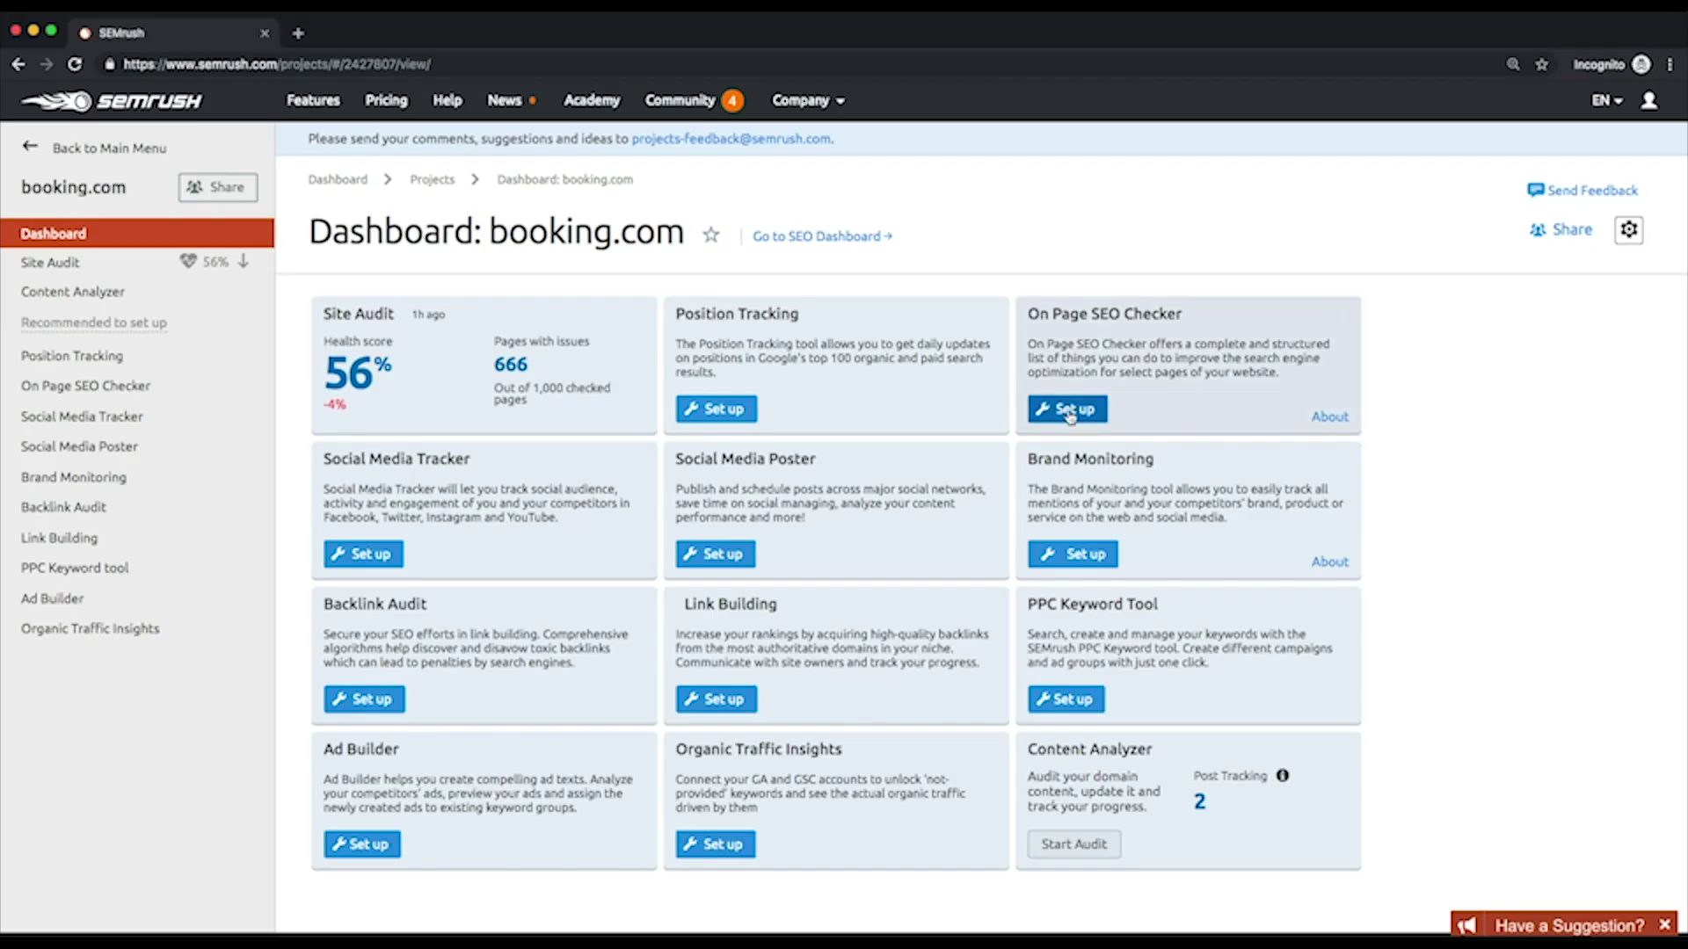
# - Start the On Page SEO Checker setup targeting United States, English, desktop search
pyautogui.click(1069, 413)
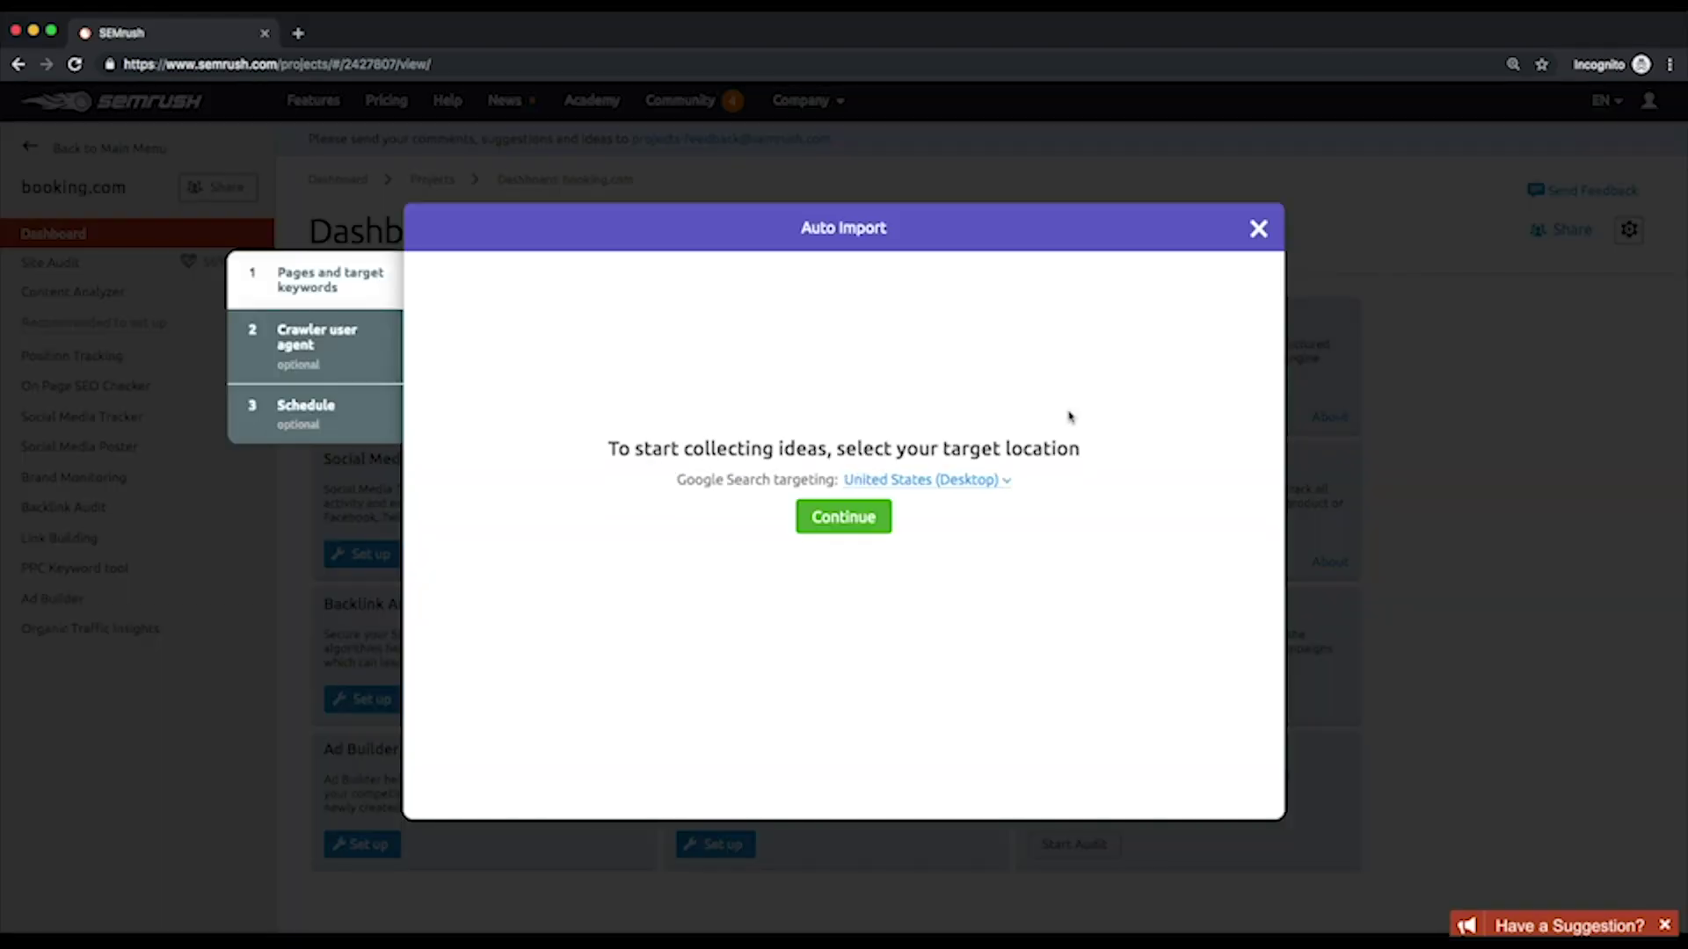
pyautogui.click(983, 485)
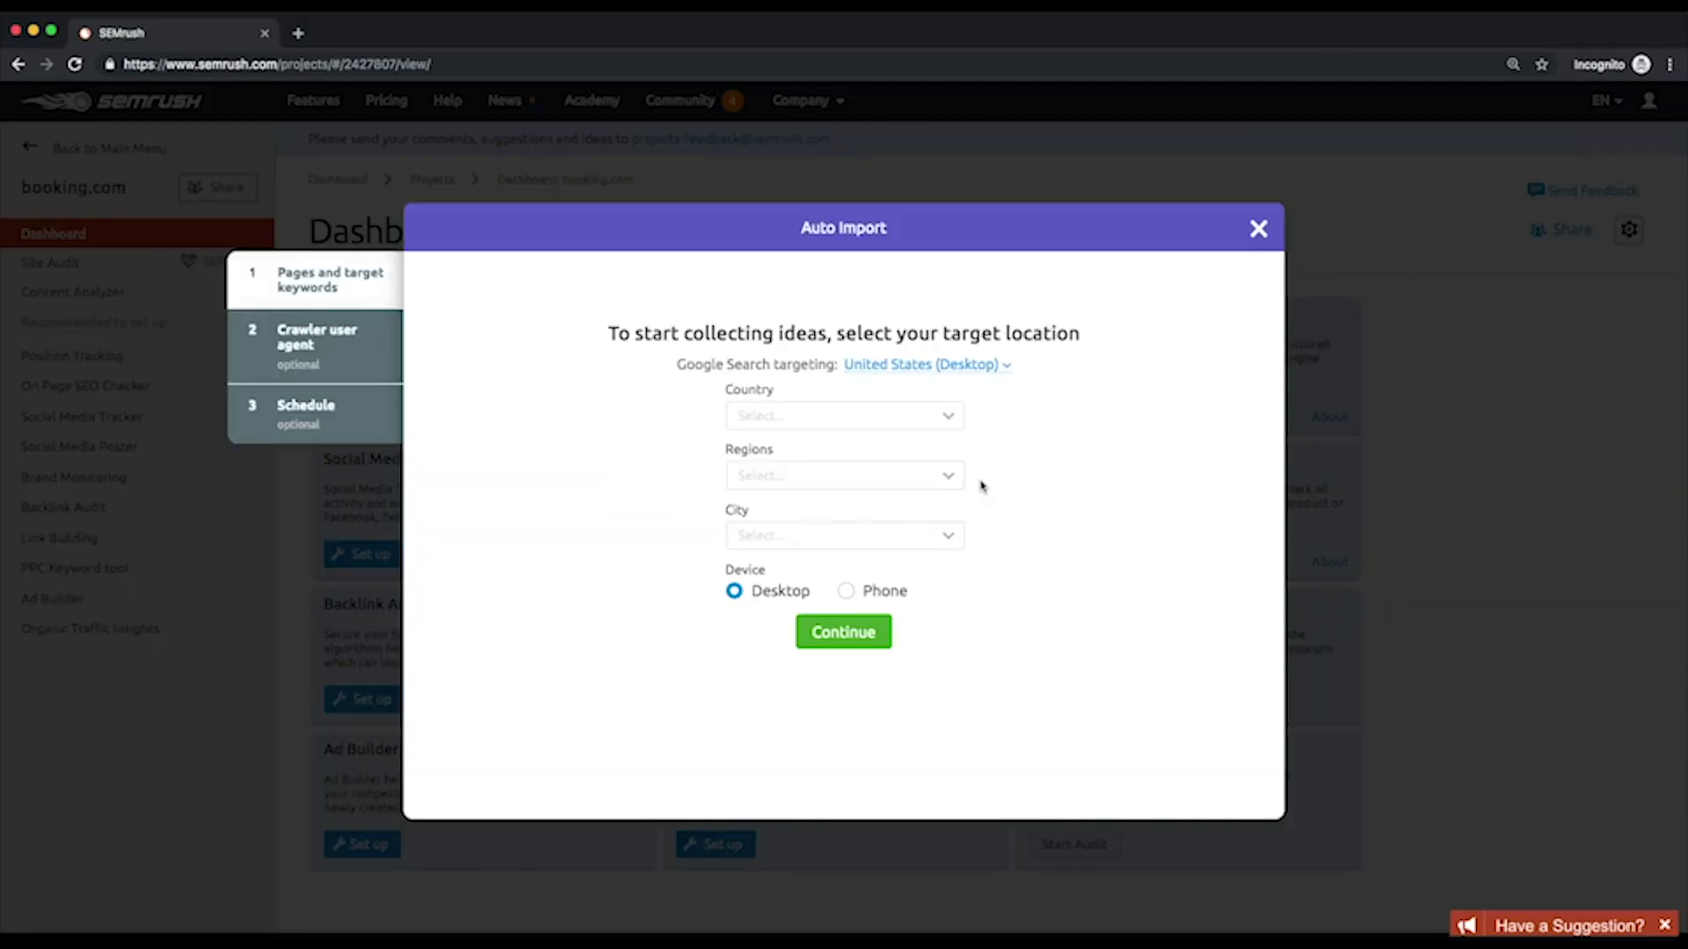
pyautogui.click(926, 403)
pyautogui.click(926, 403)
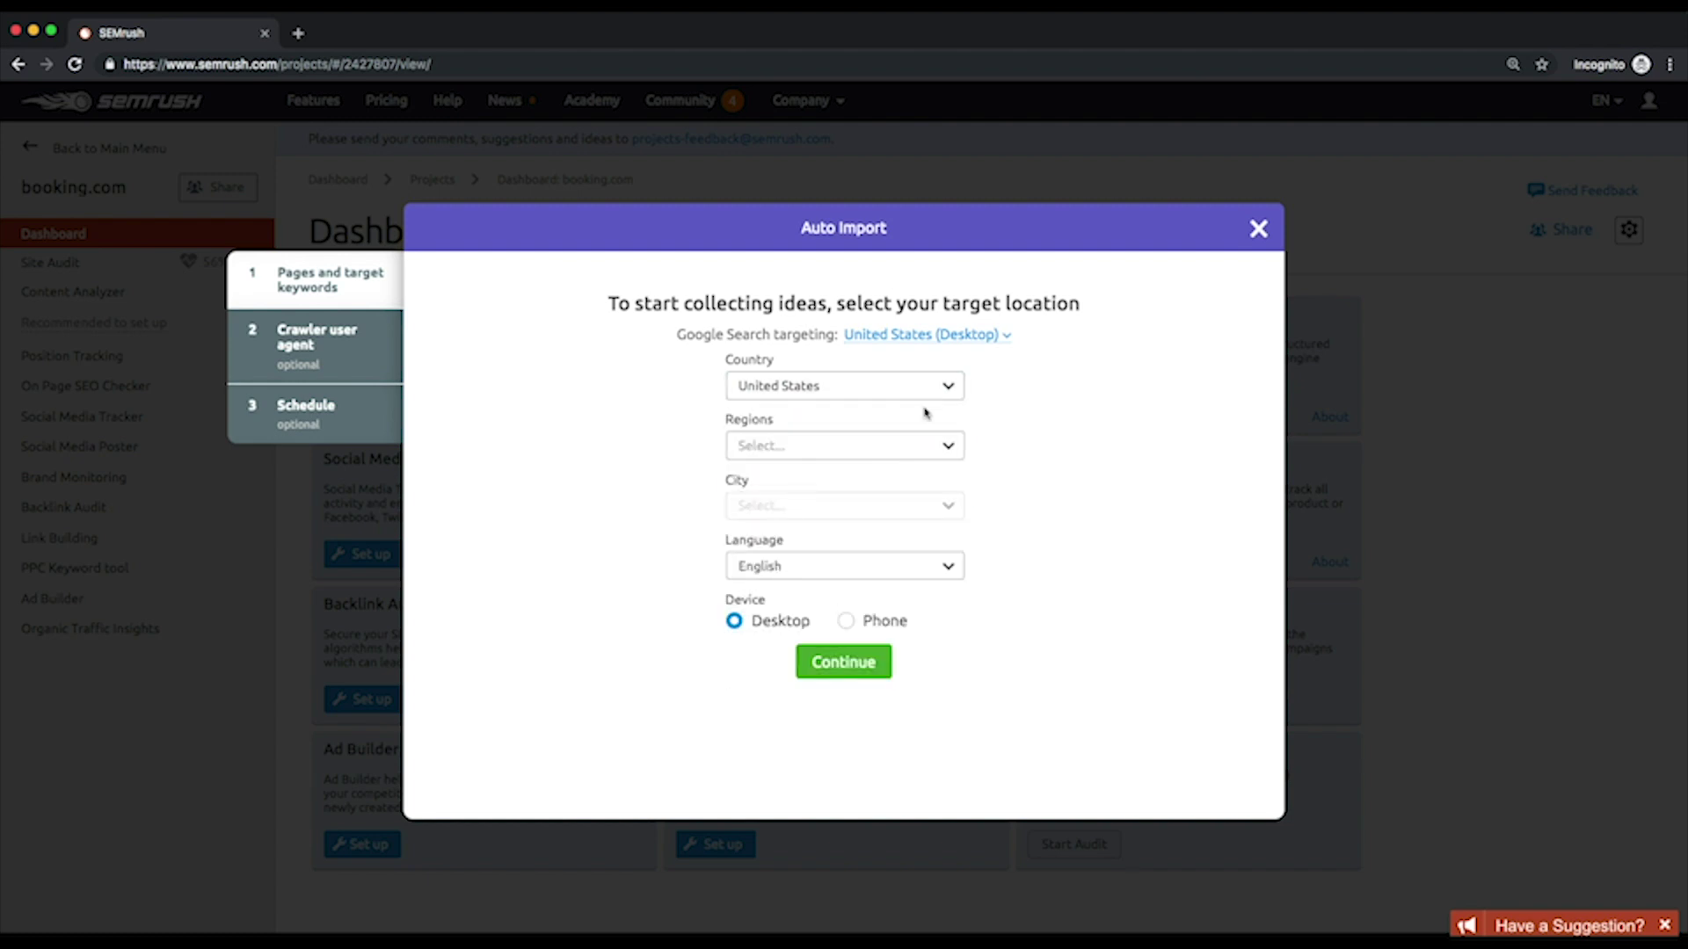
pyautogui.scroll(-1, 932, 527)
pyautogui.click(914, 578)
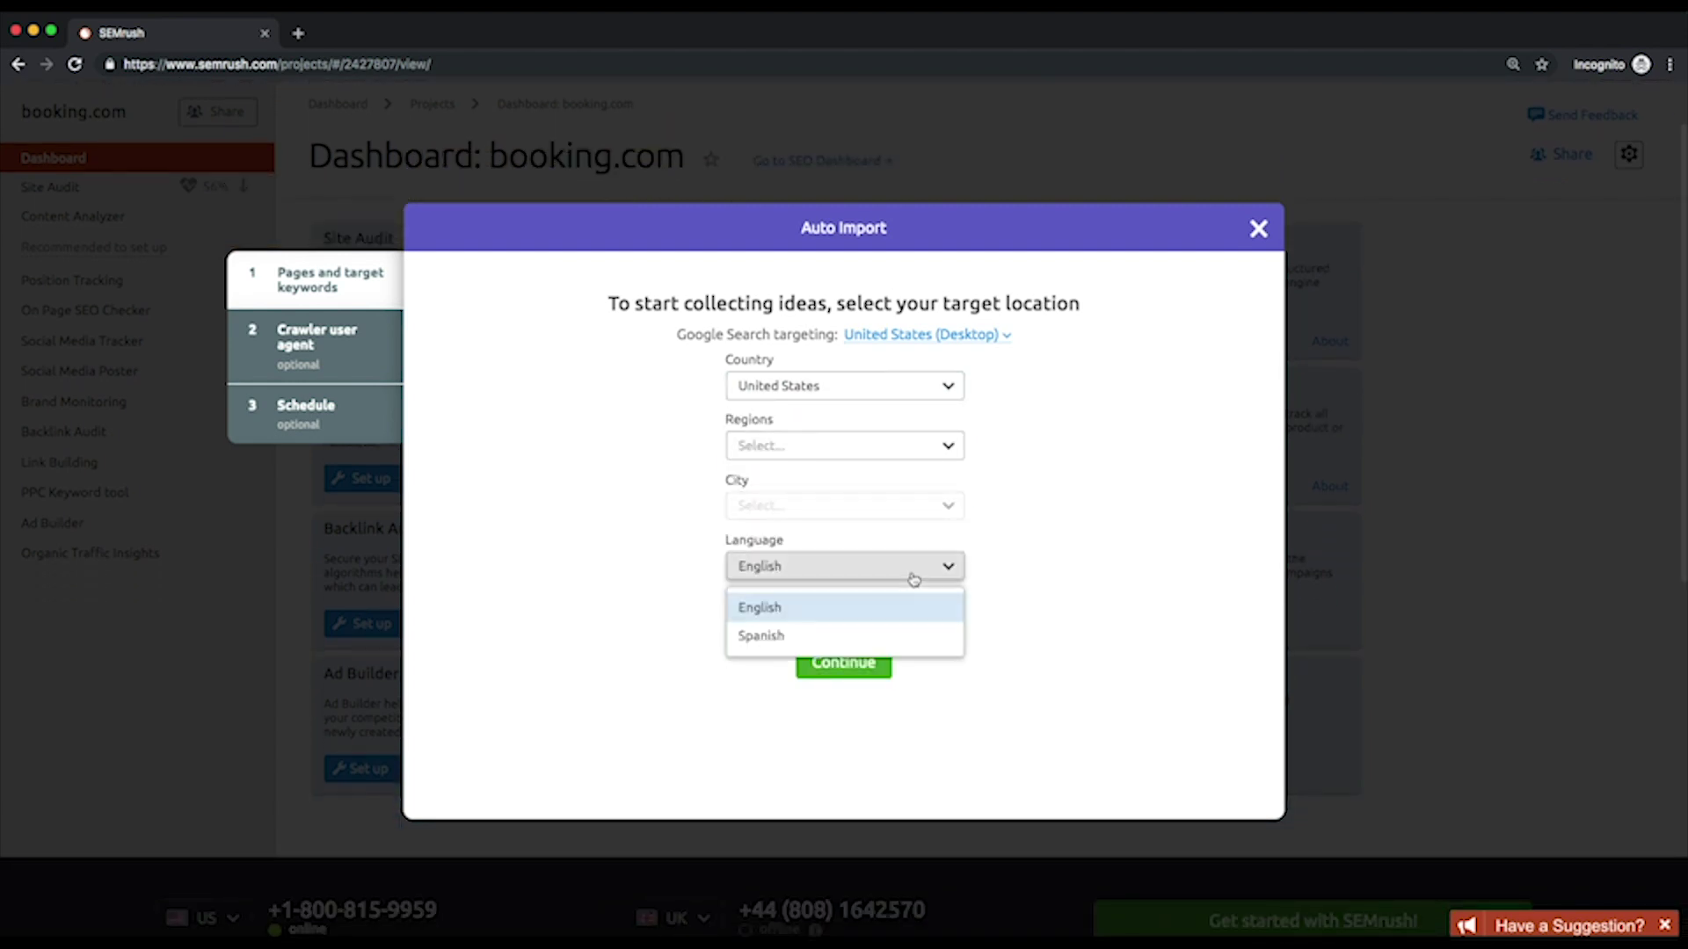
pyautogui.click(1014, 674)
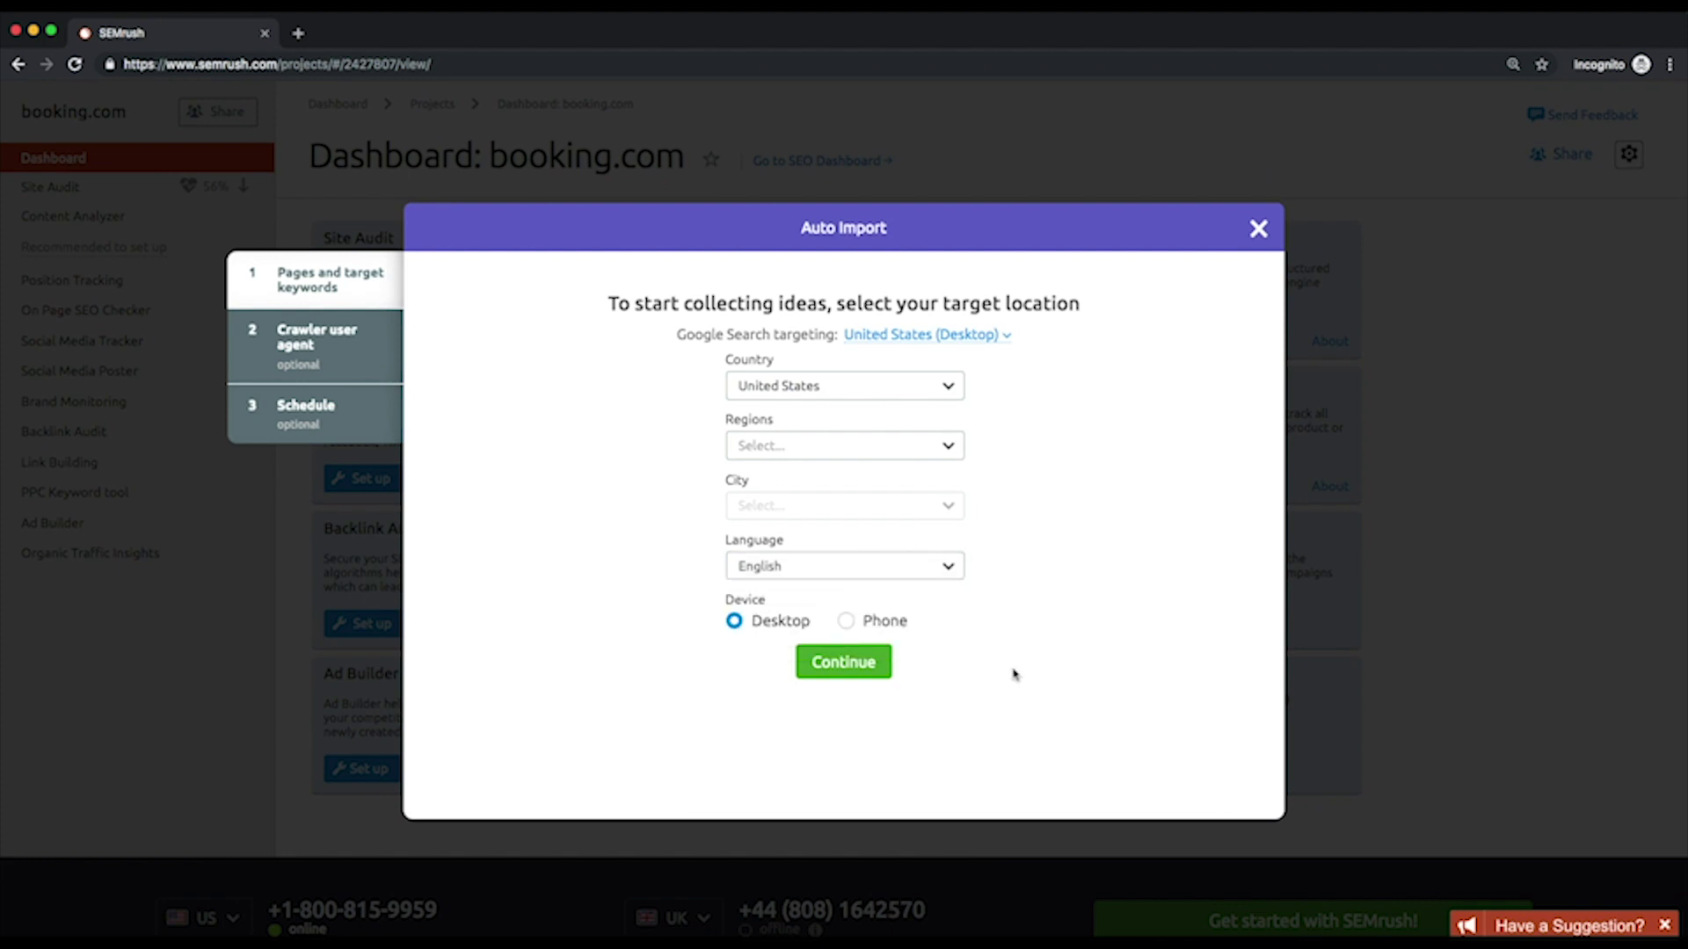
# - Confirm the location, then review keywords from Google Search Console and Organic Research
pyautogui.click(857, 665)
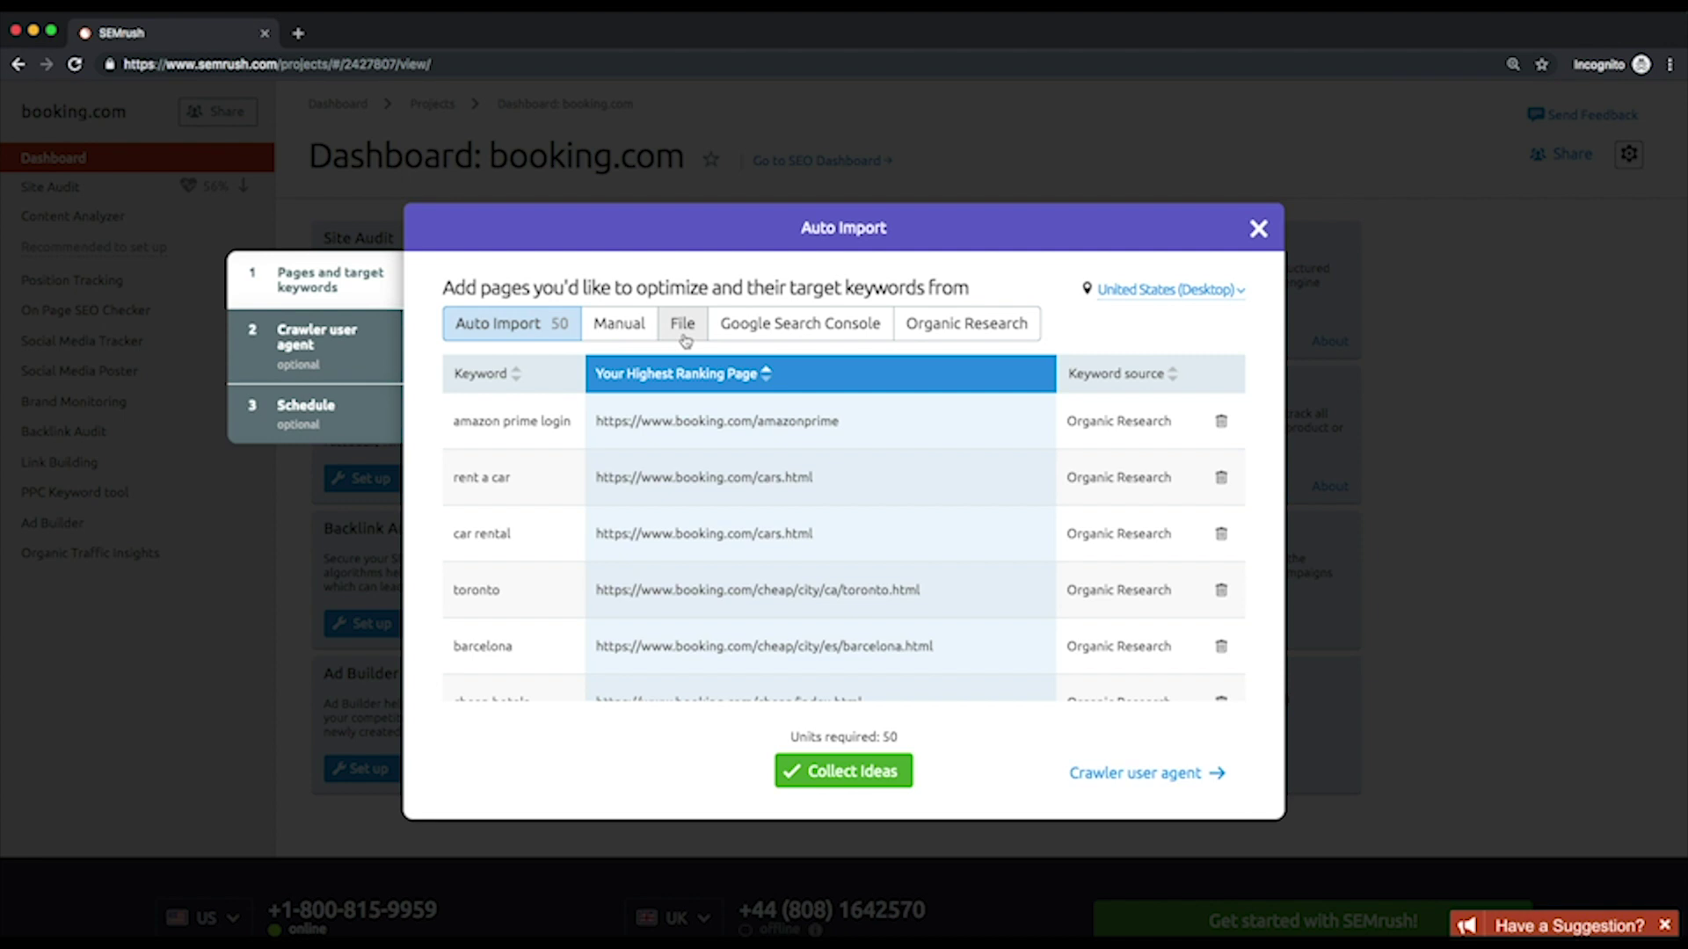
pyautogui.click(761, 342)
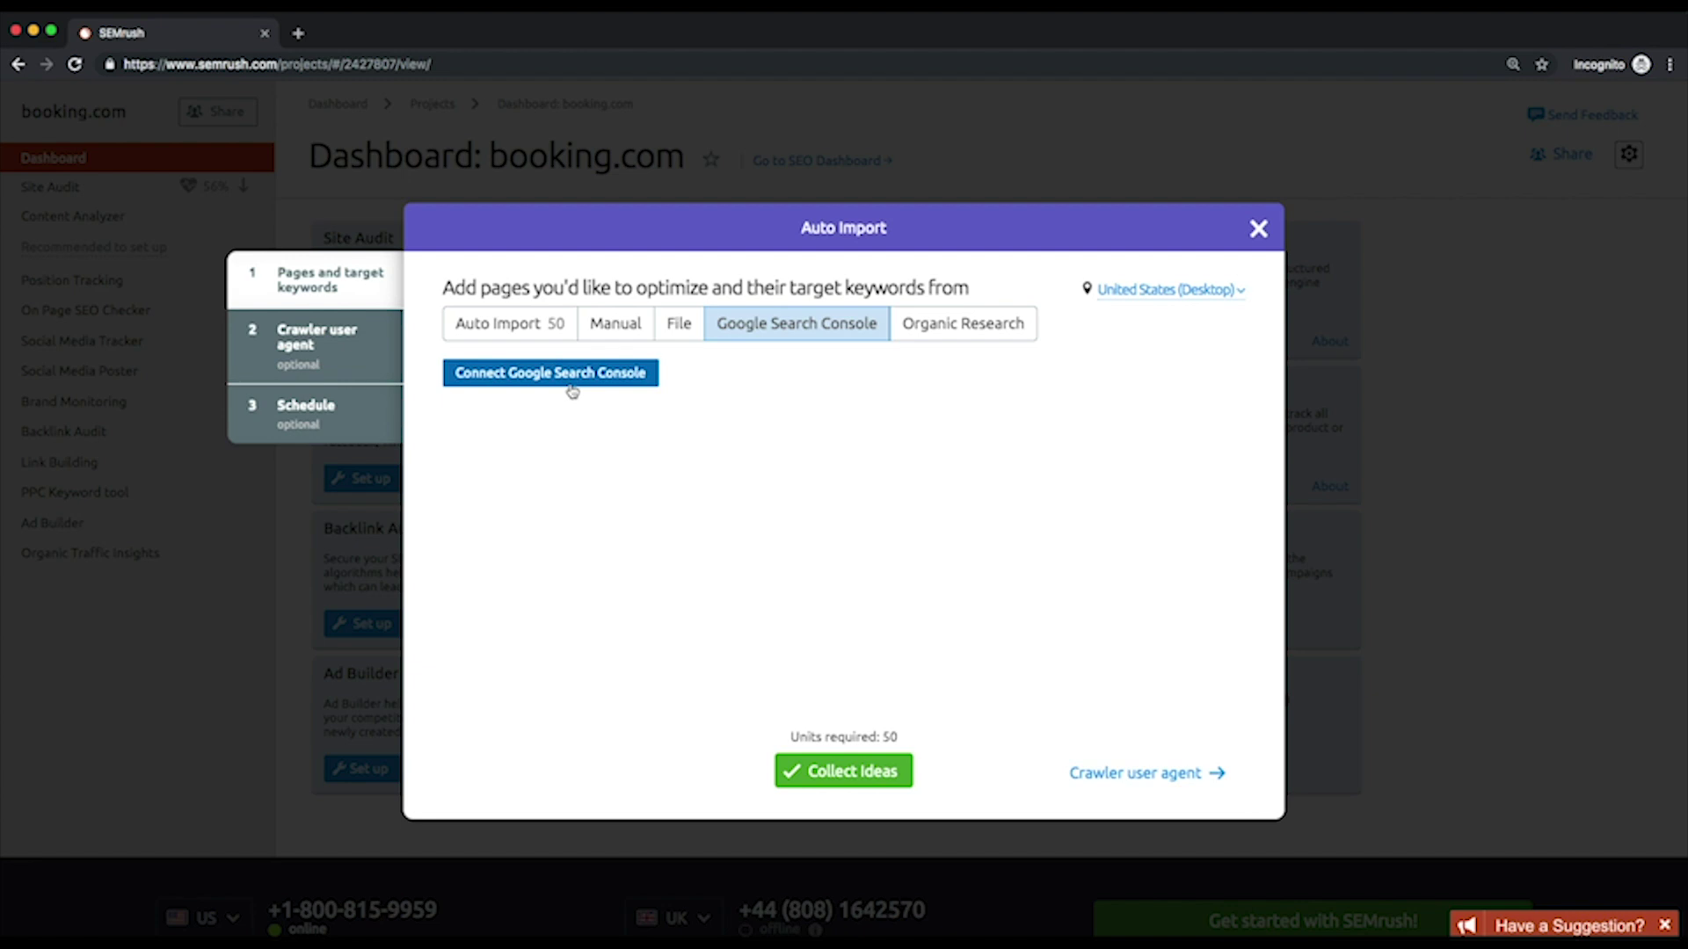
pyautogui.click(947, 334)
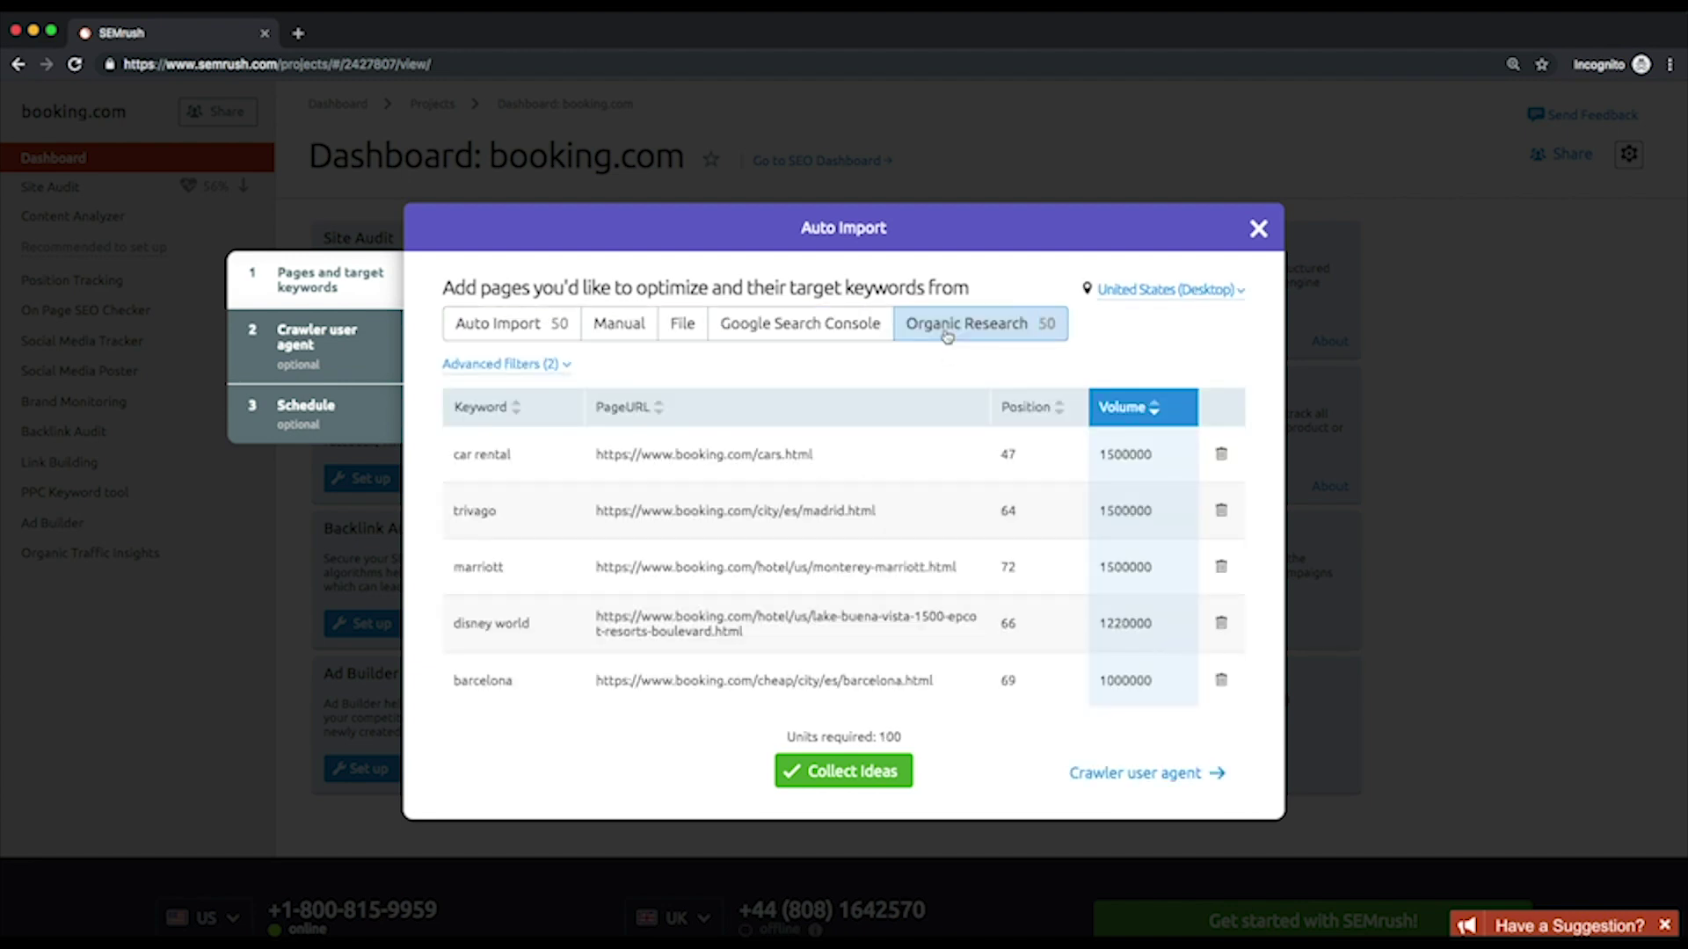
# - Check the advanced filters, keeping 50 keywords, then return to the Auto Import keyword list
pyautogui.click(553, 378)
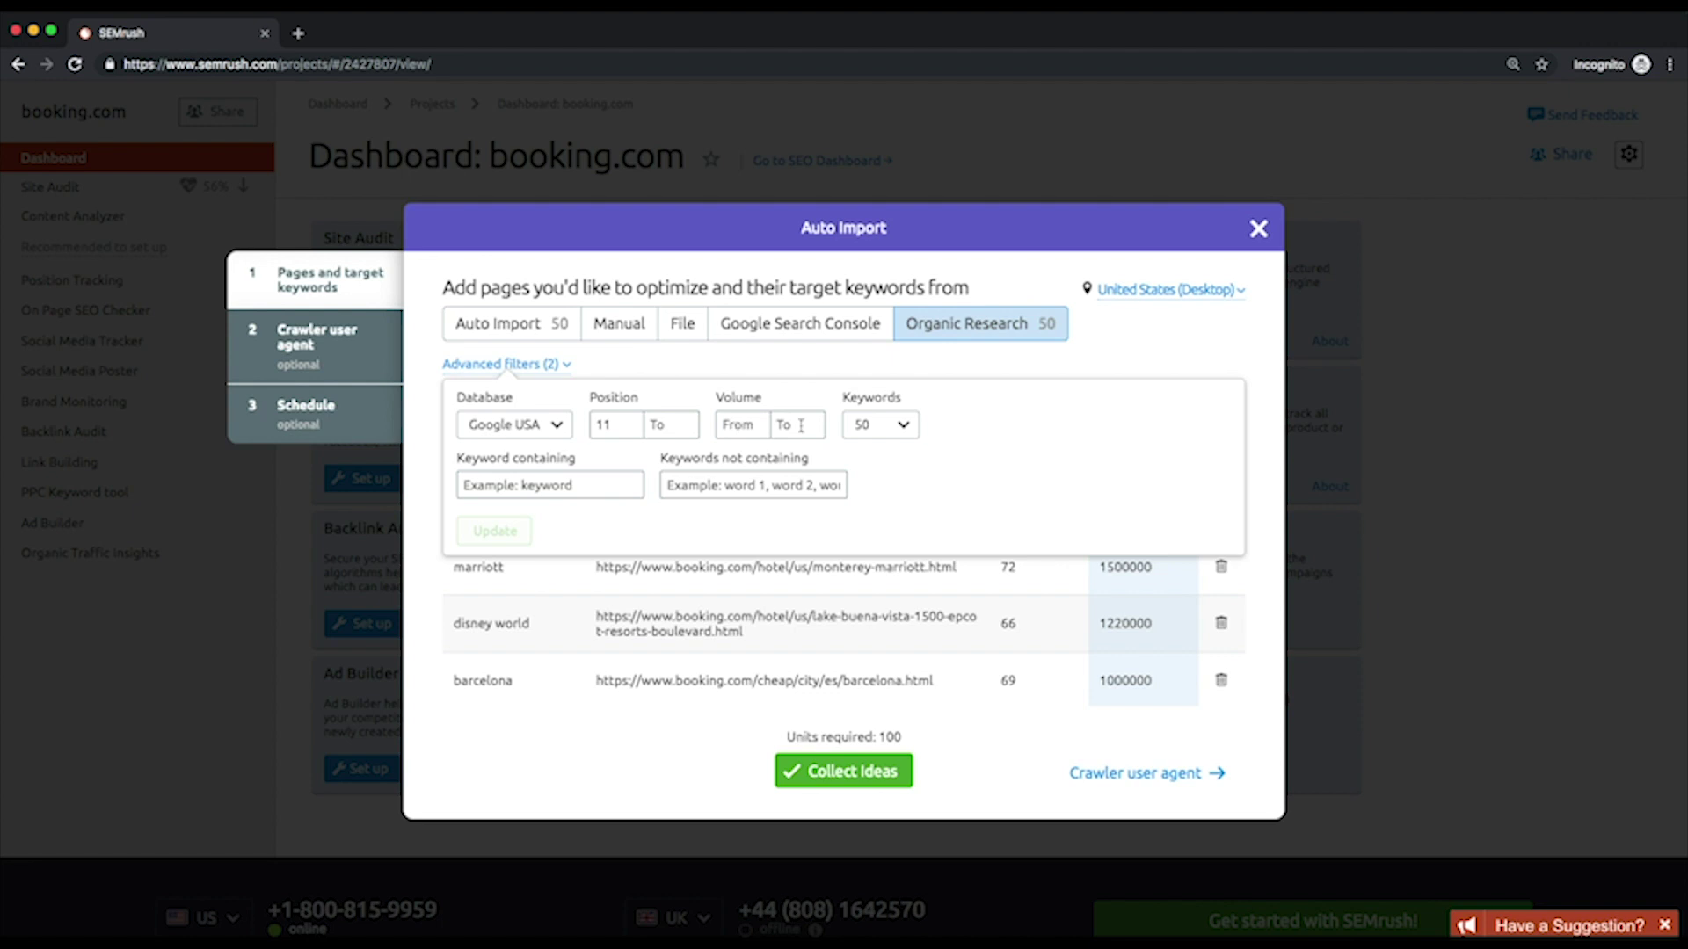
pyautogui.click(879, 426)
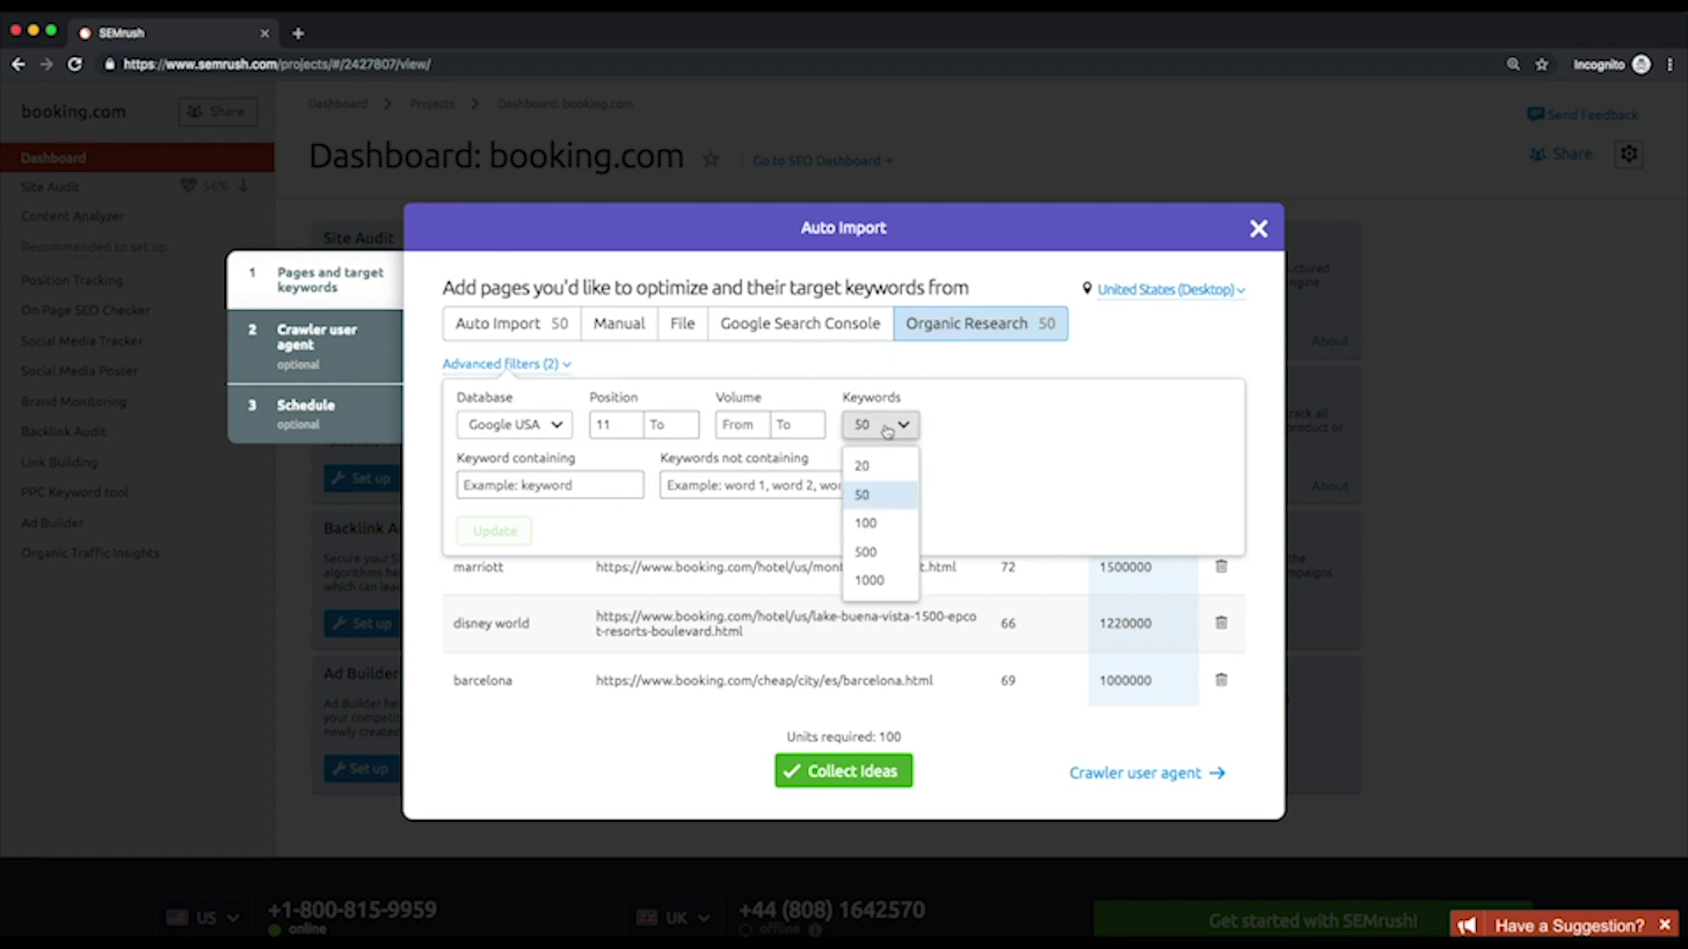
pyautogui.click(973, 431)
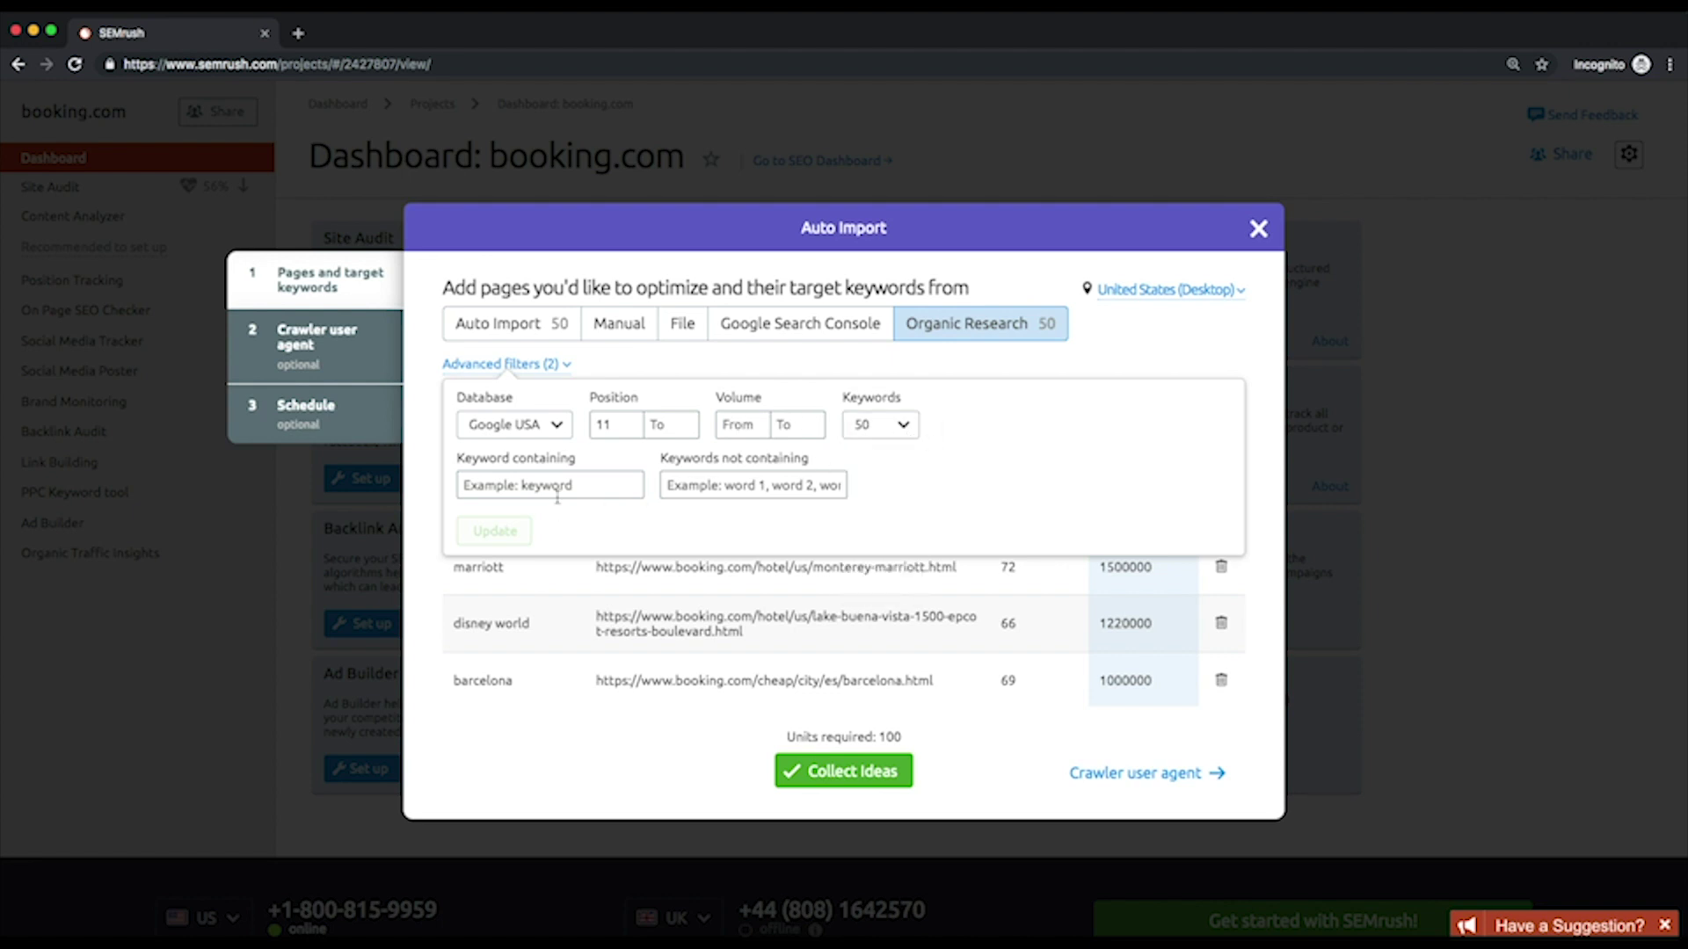
pyautogui.click(638, 361)
pyautogui.click(521, 332)
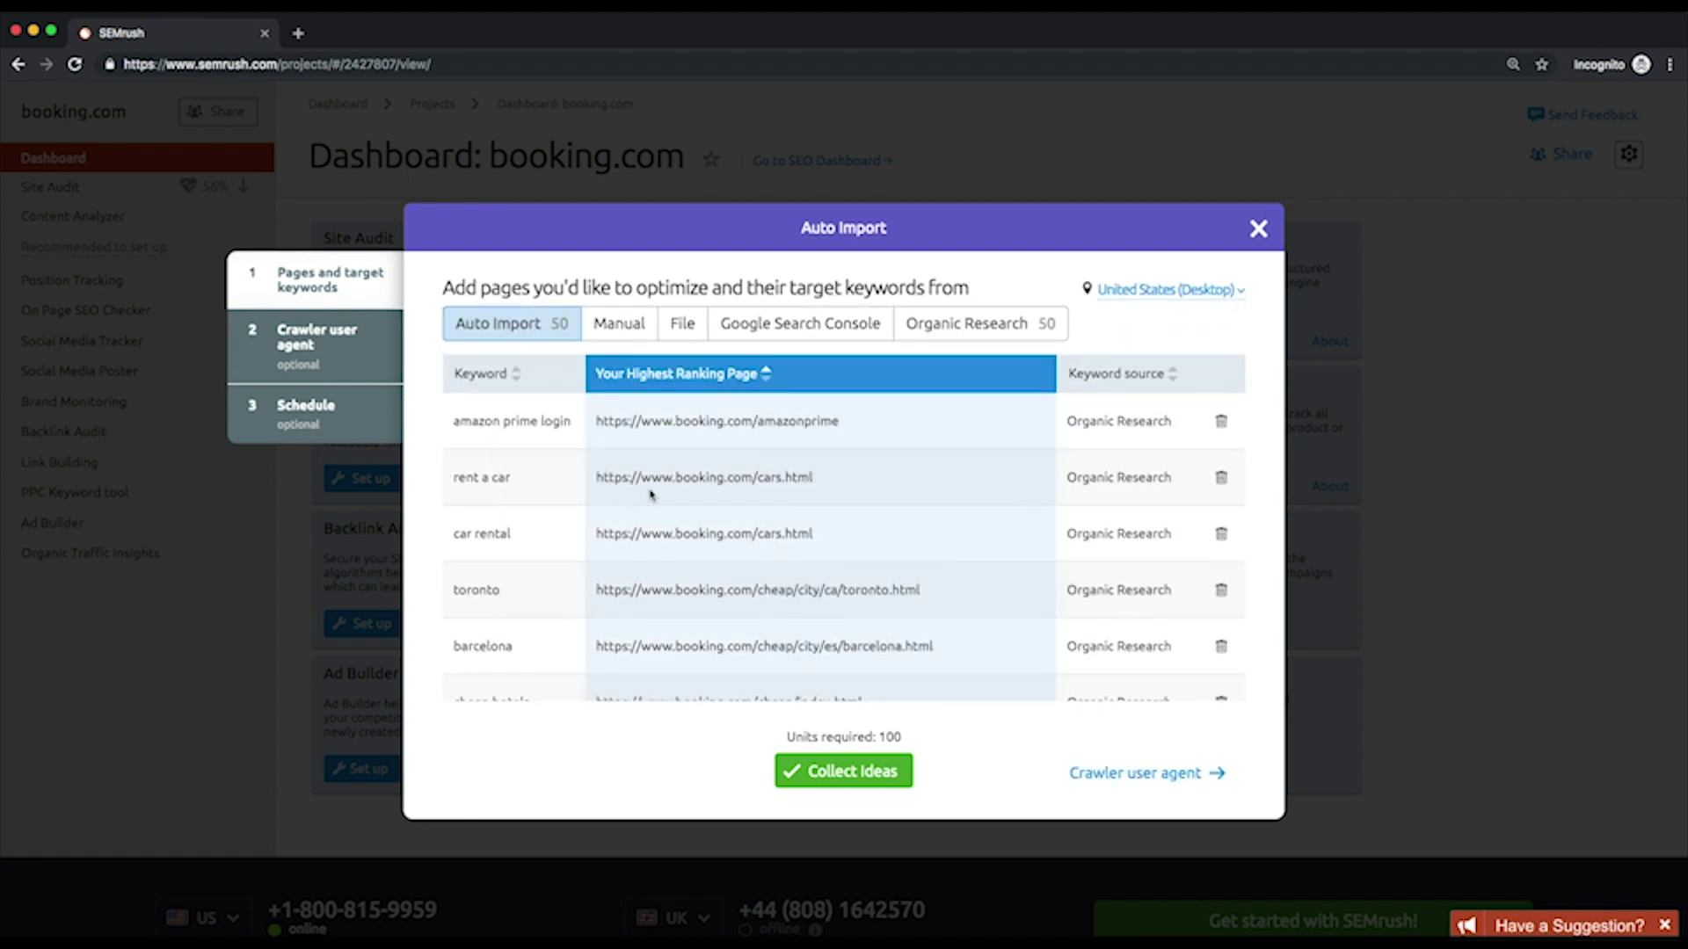
# - Keep SEMrushBot-Desktop as crawler, leave the schedule at Never, and collect ideas
pyautogui.scroll(2, 1055, 756)
pyautogui.click(1109, 772)
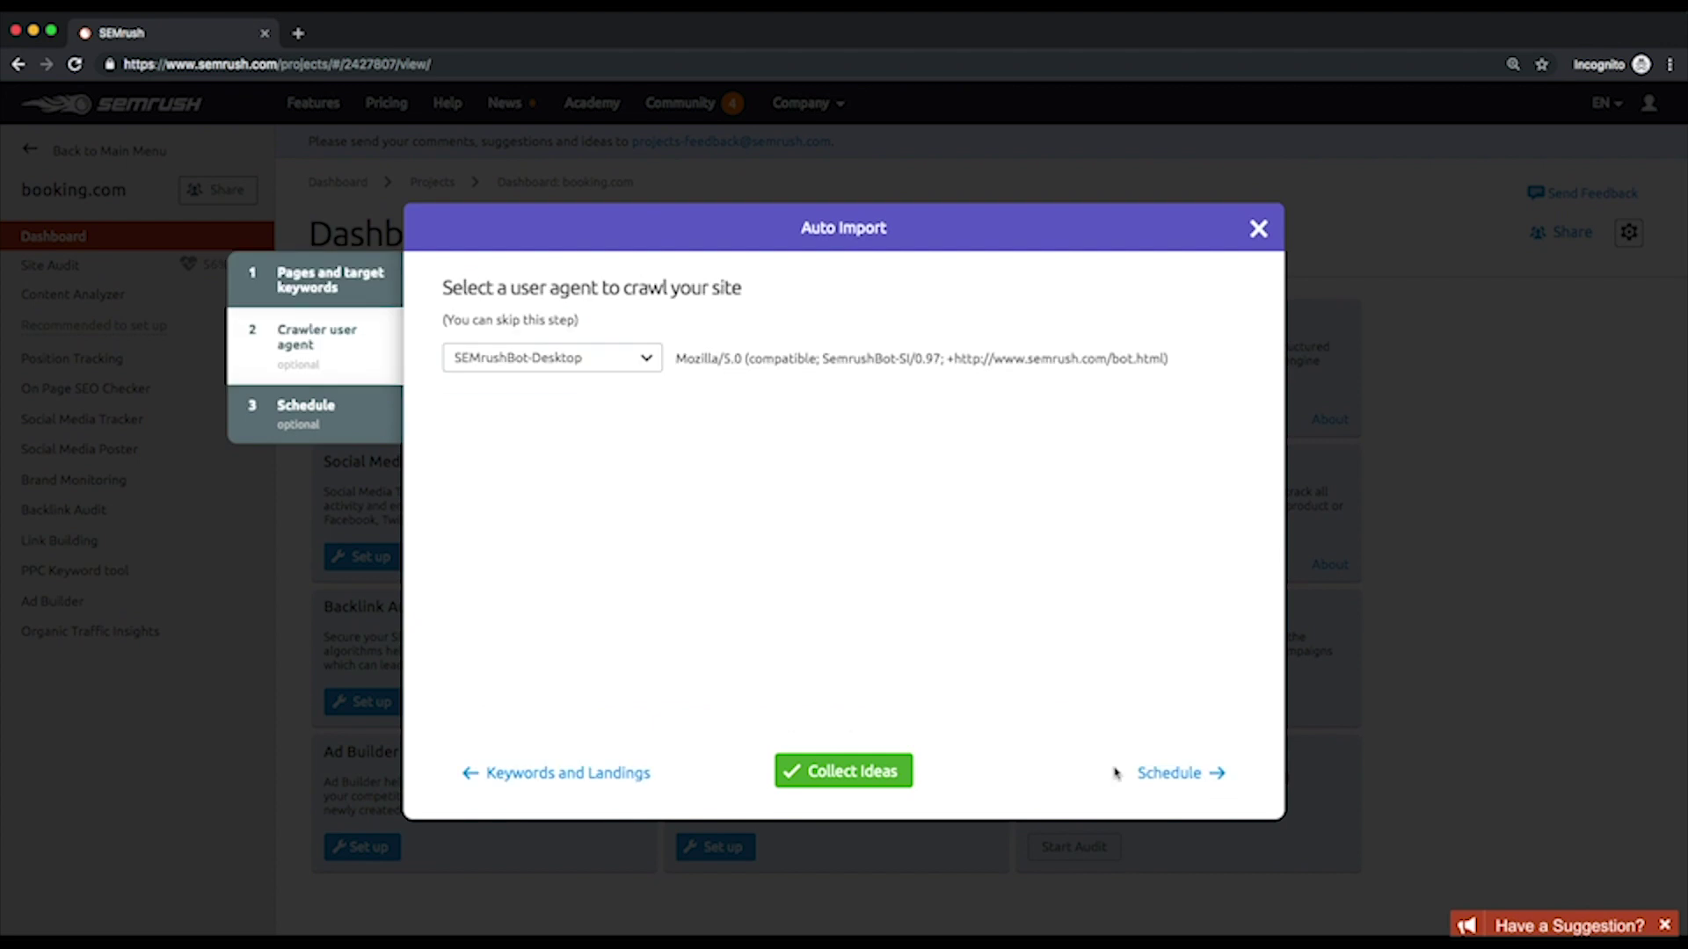
pyautogui.click(629, 364)
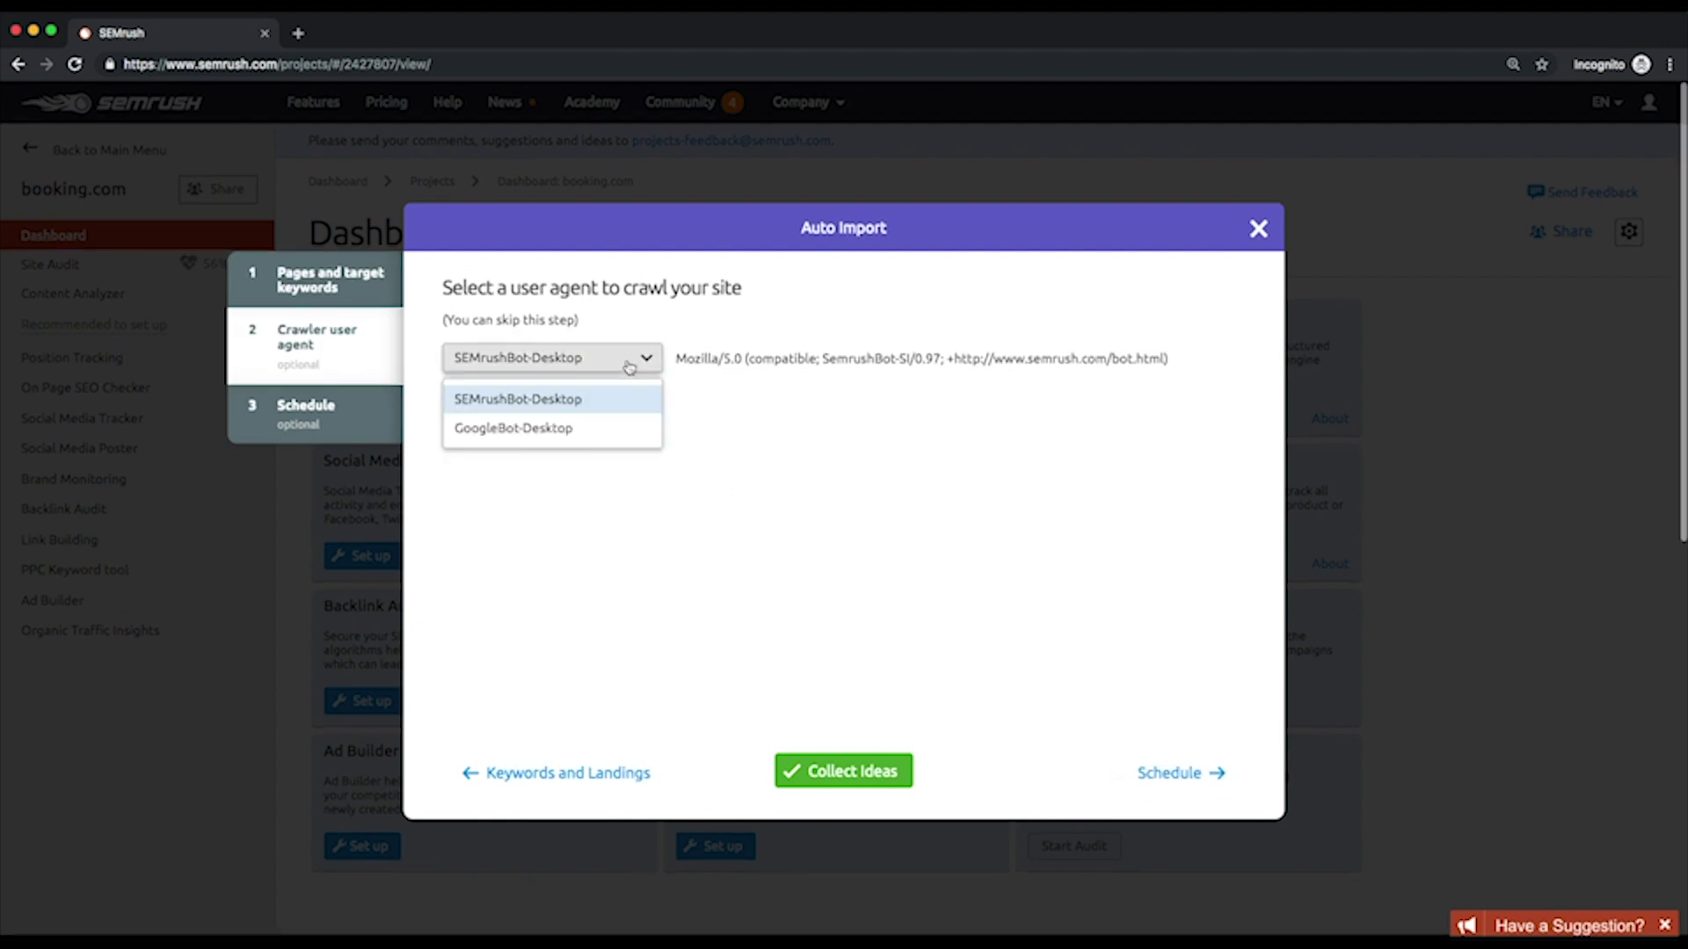
pyautogui.click(1105, 785)
pyautogui.click(1177, 773)
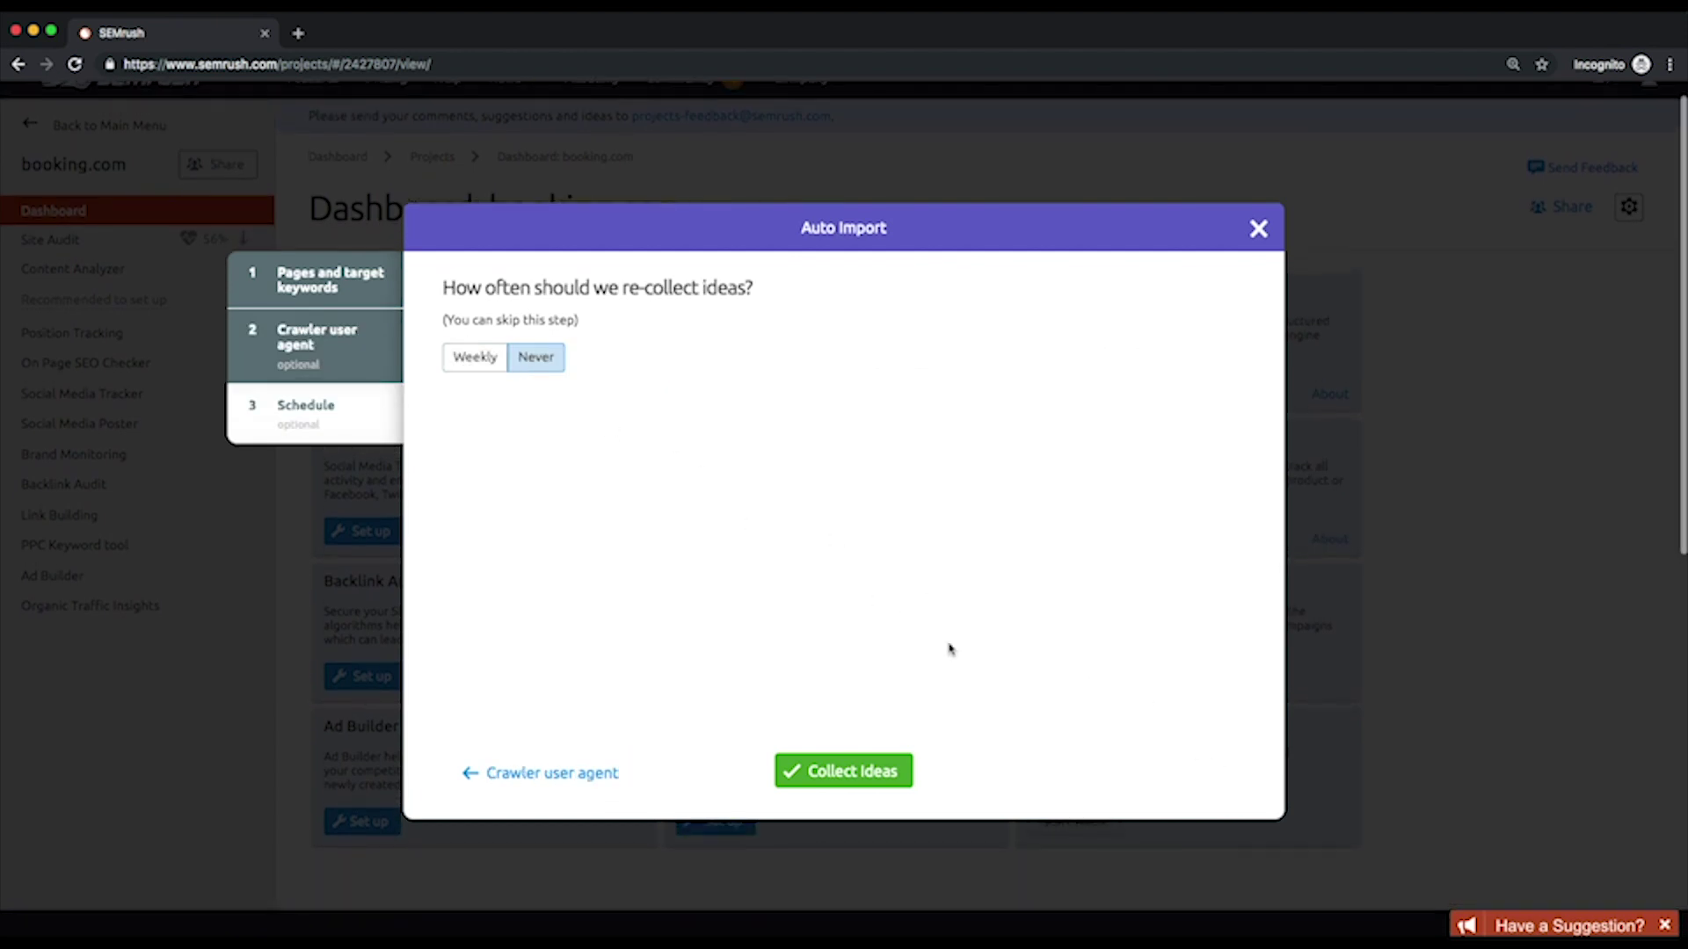
pyautogui.click(897, 771)
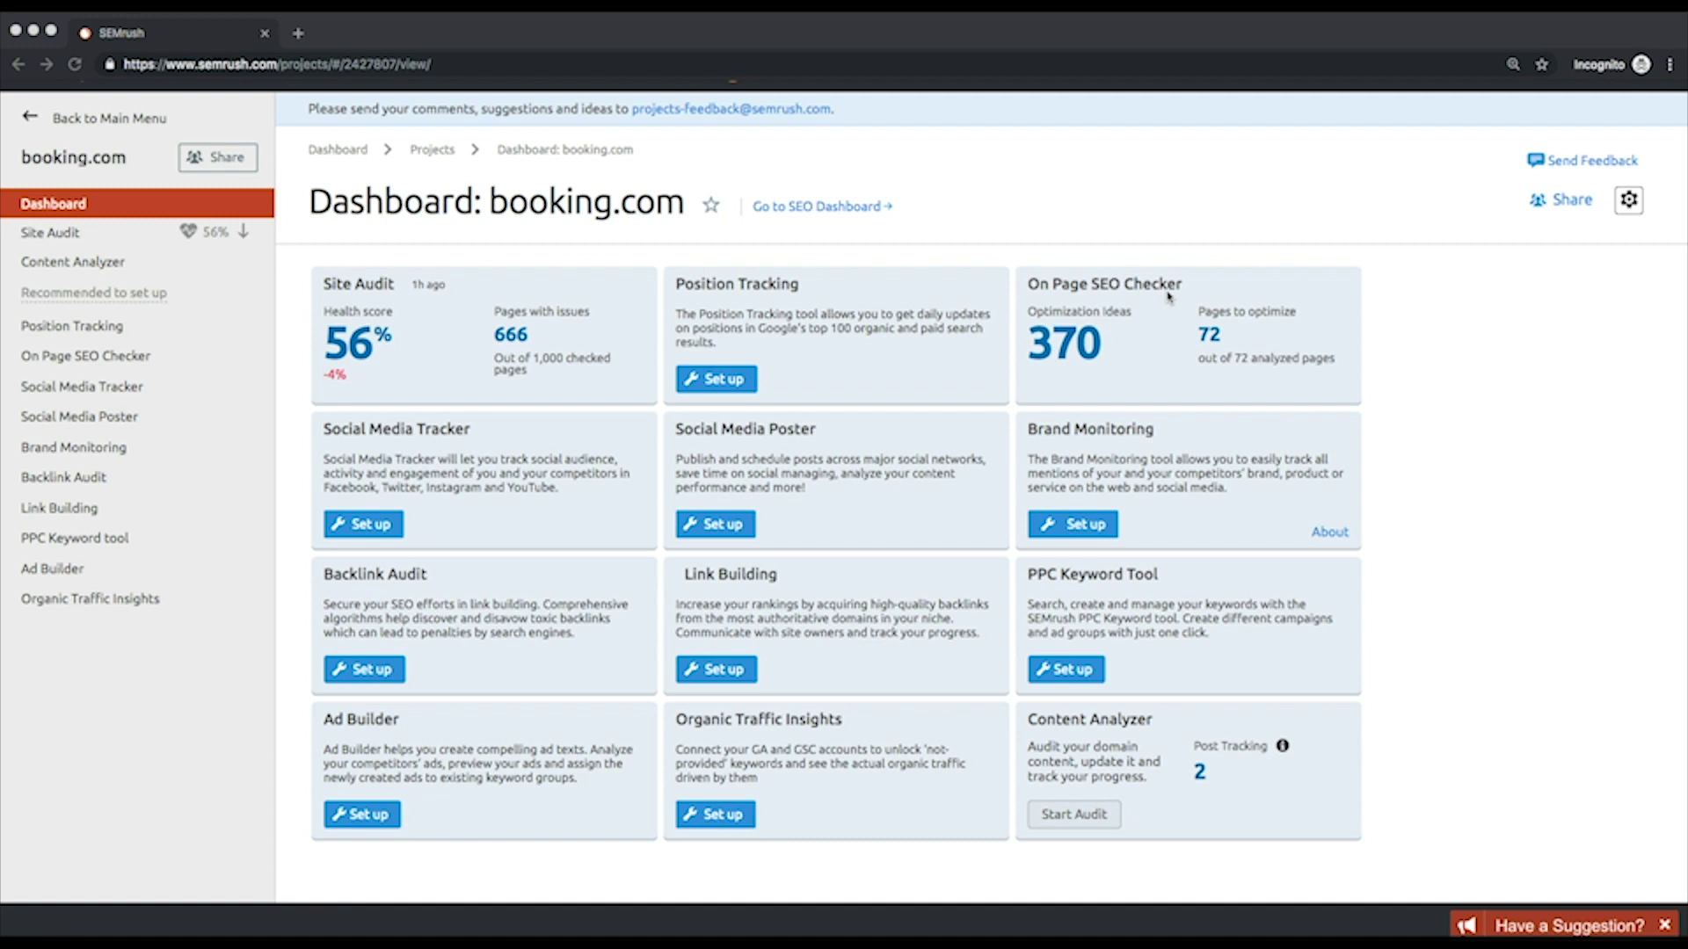
# - Open the On Page SEO Checker overview and cancel the Google Analytics connection
pyautogui.click(1168, 293)
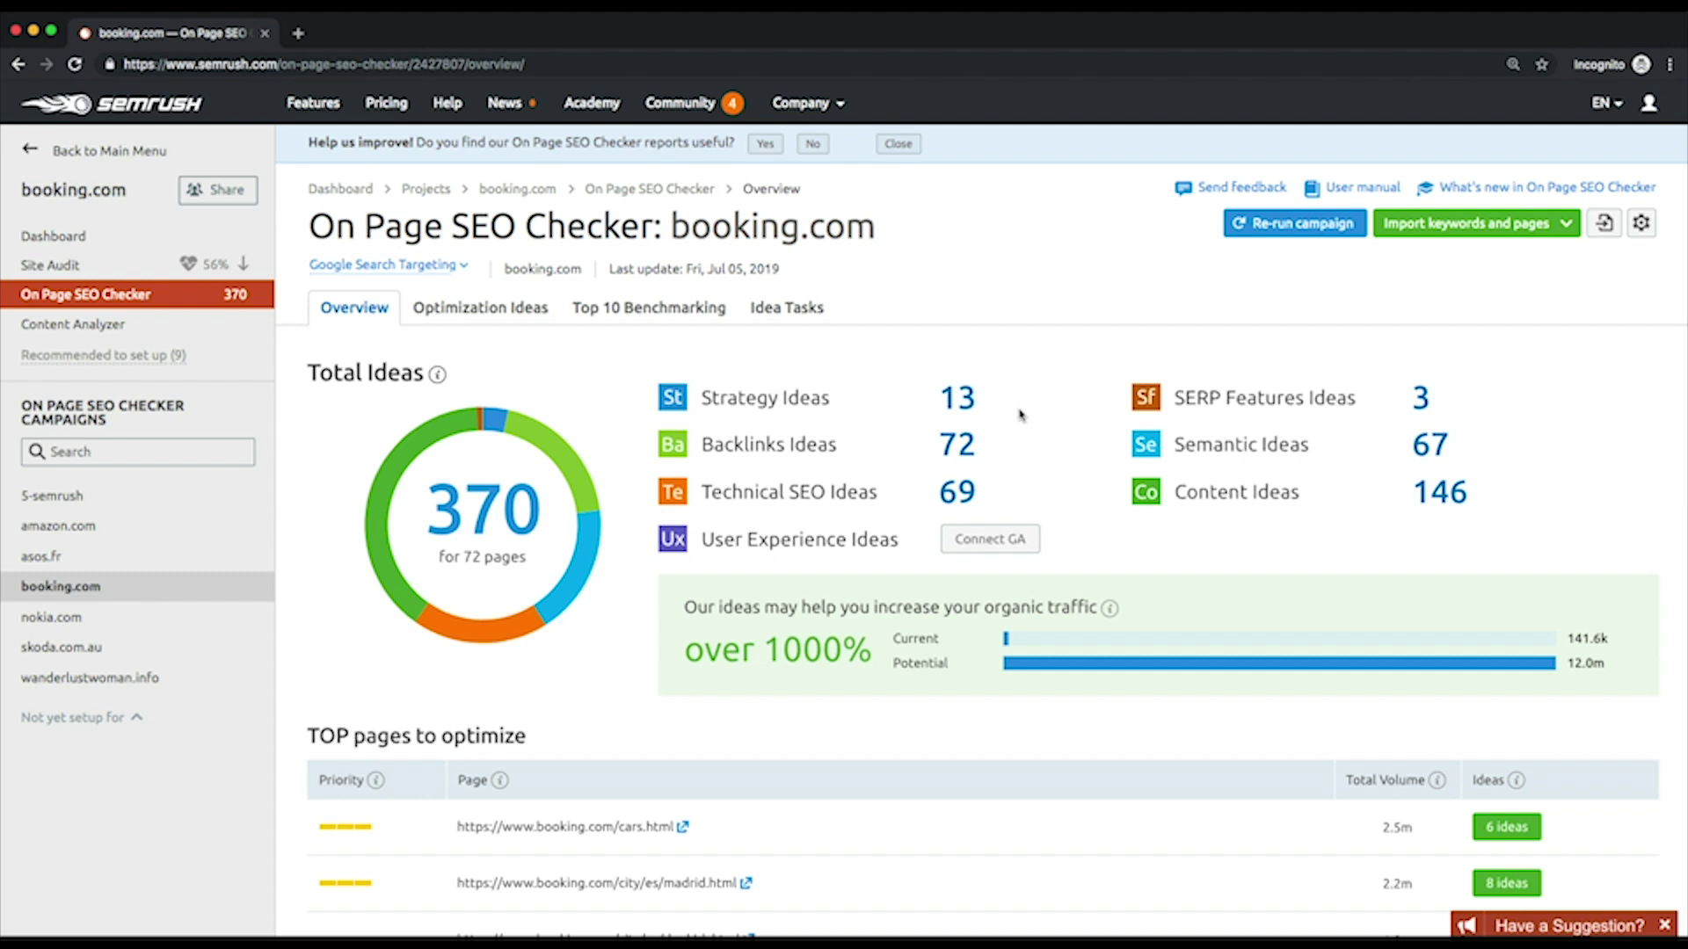
pyautogui.click(1010, 549)
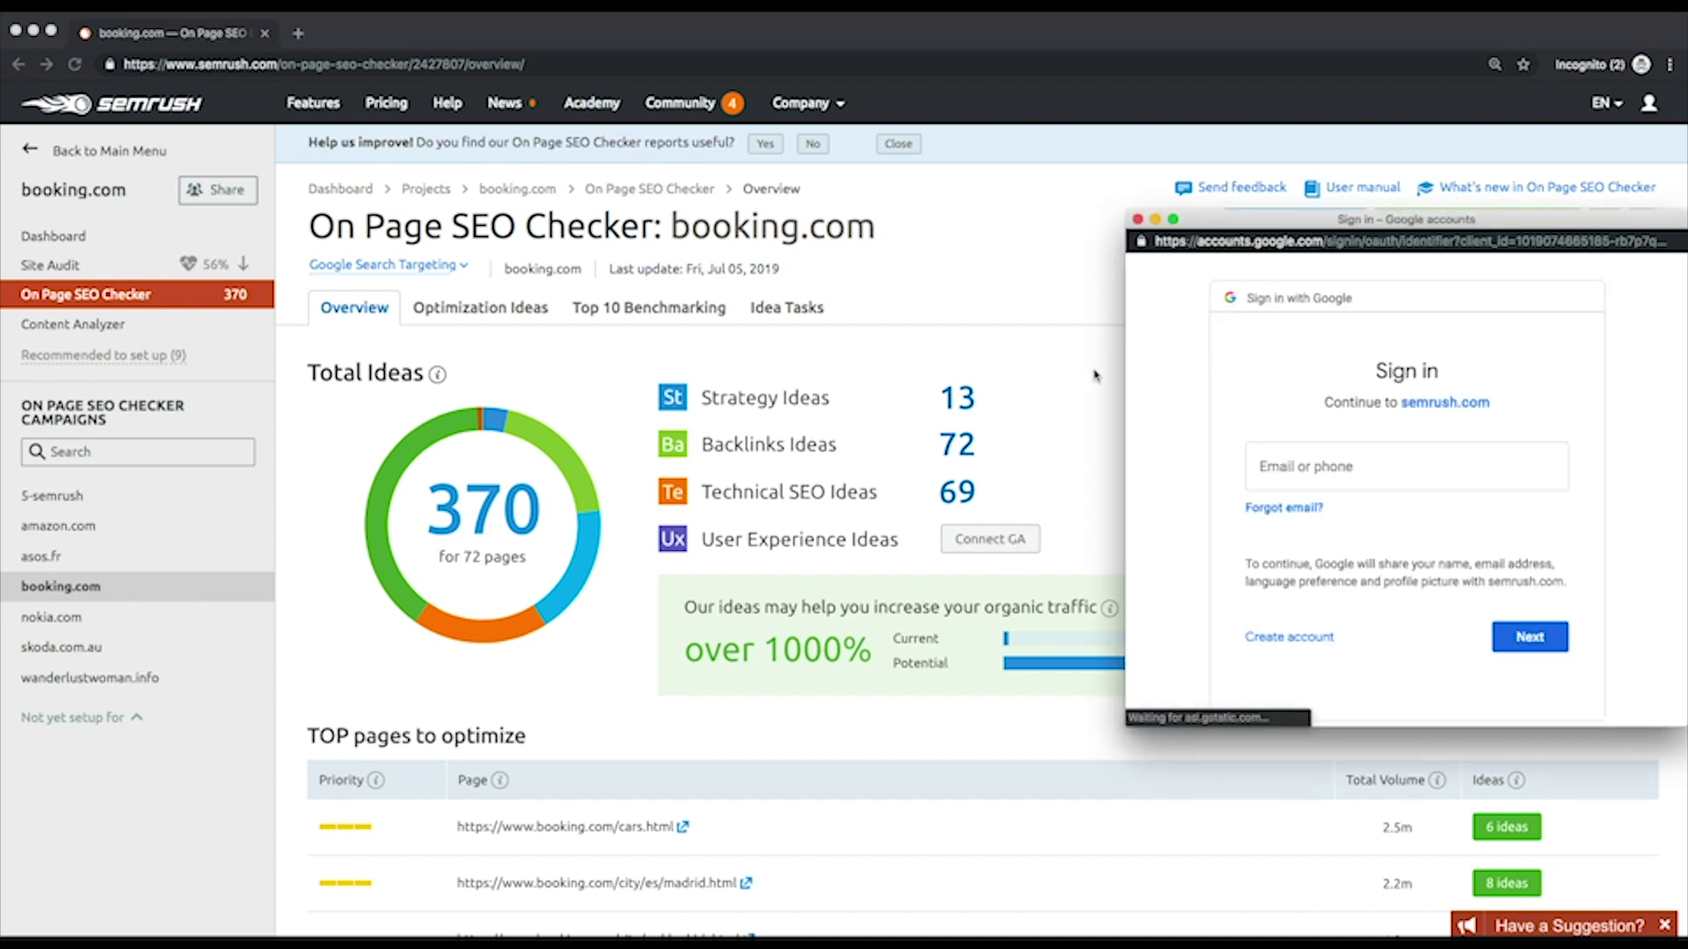
pyautogui.click(1138, 220)
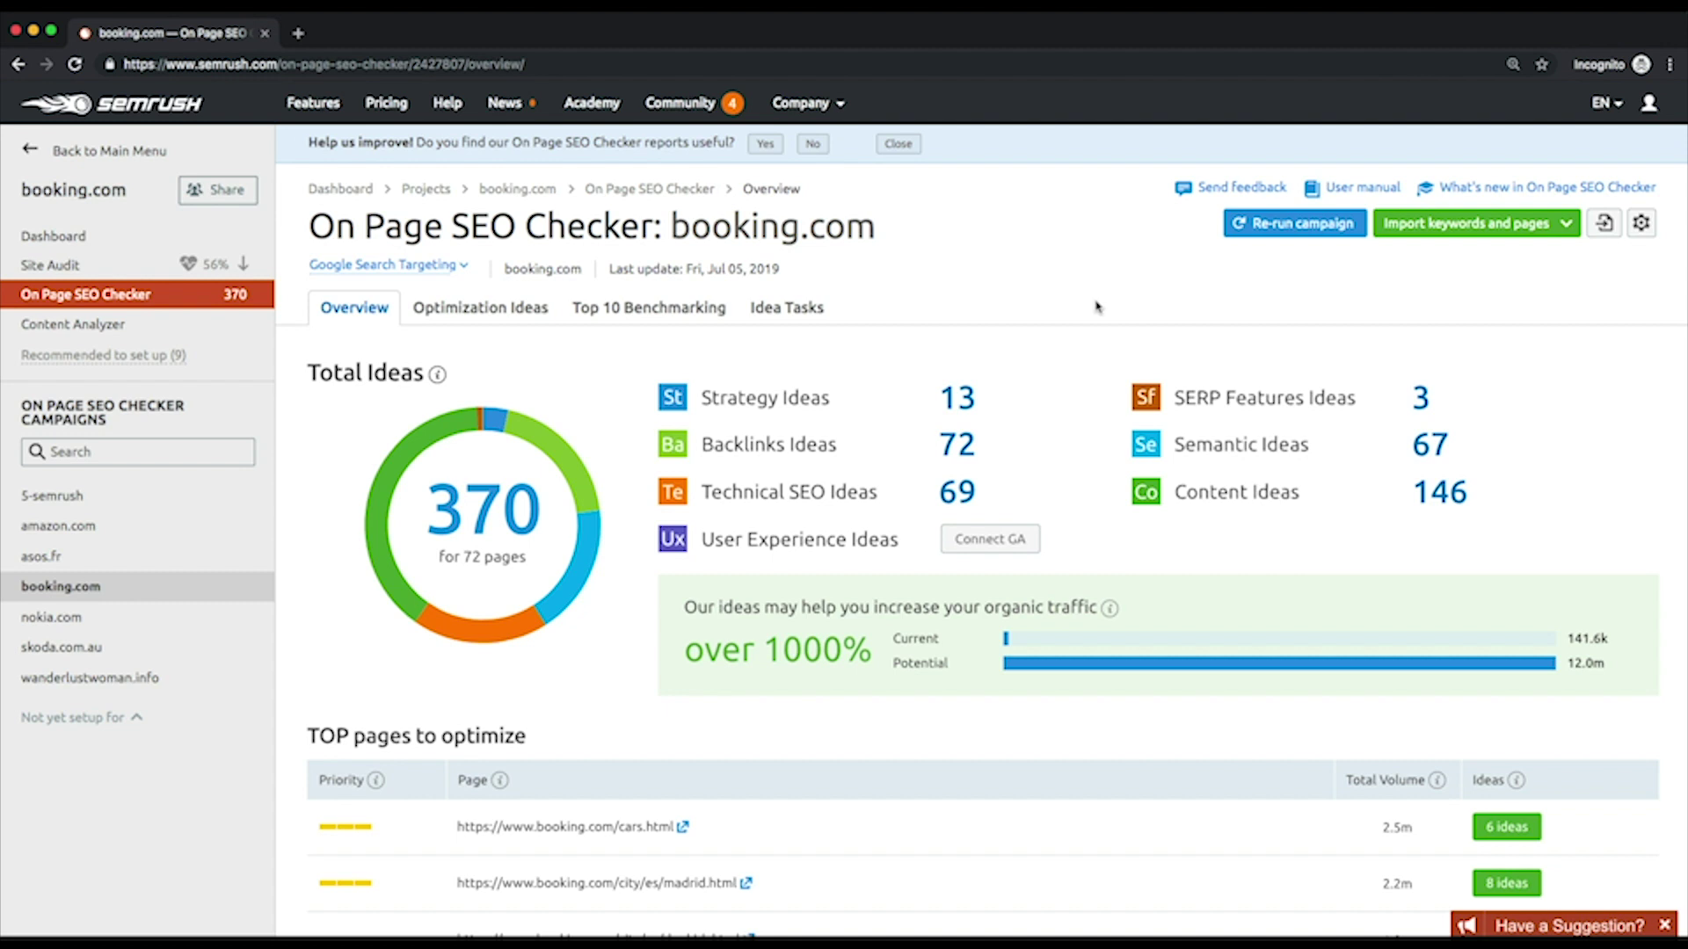
pyautogui.scroll(-3, 1097, 306)
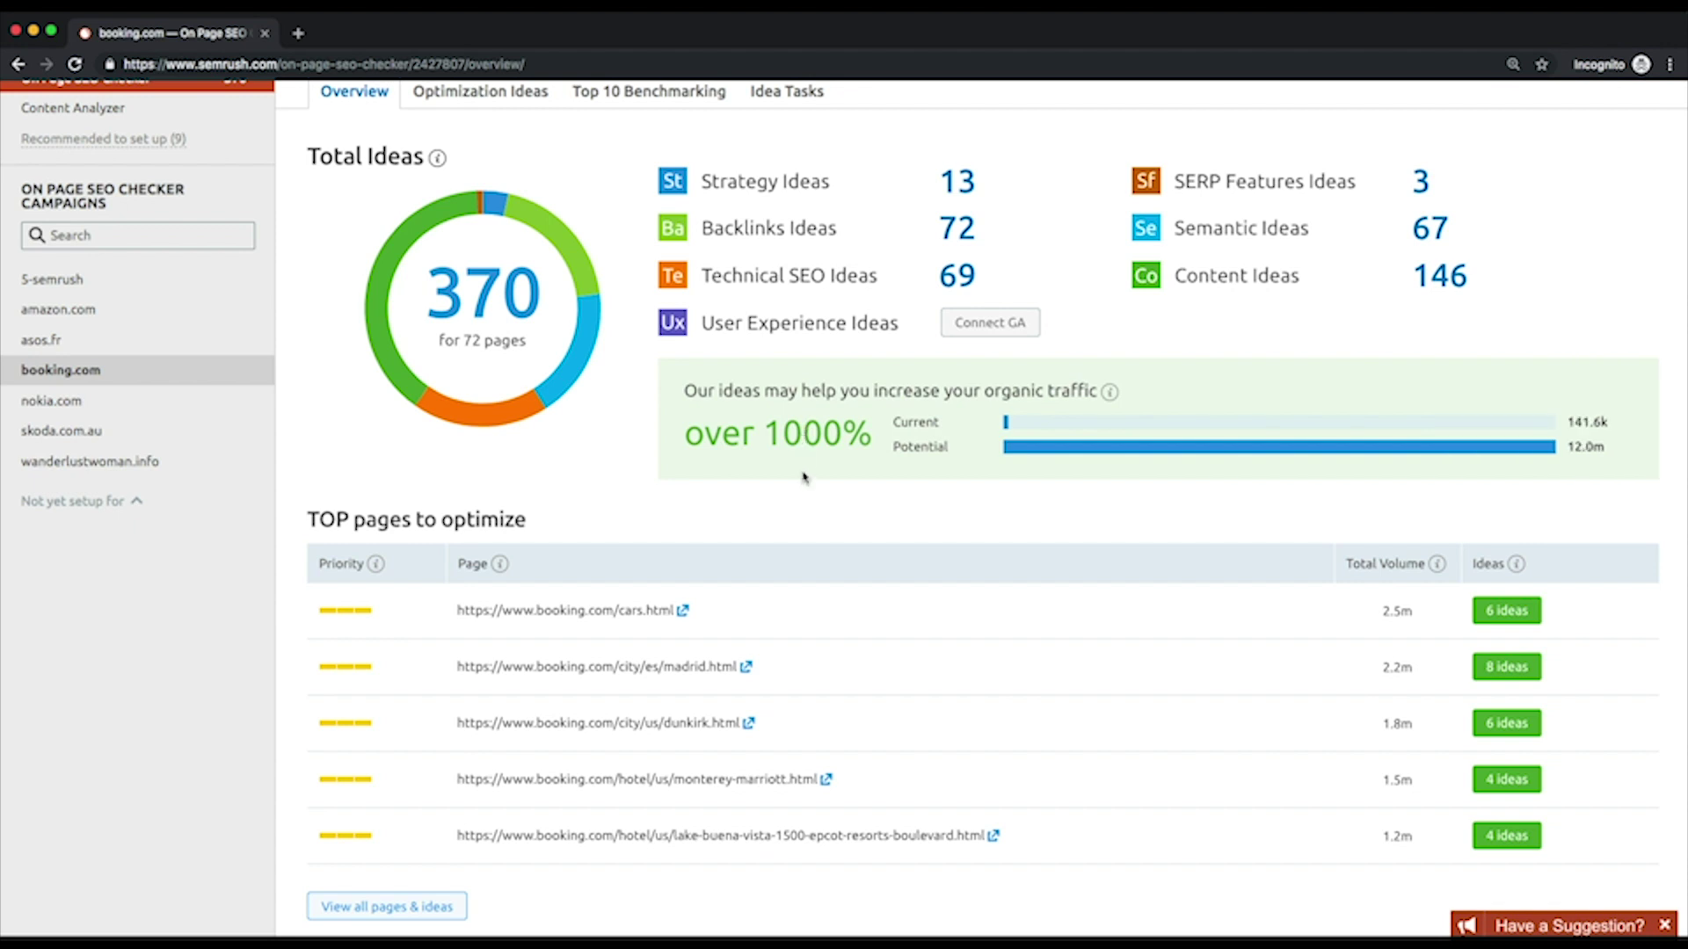
pyautogui.scroll(-2, 802, 482)
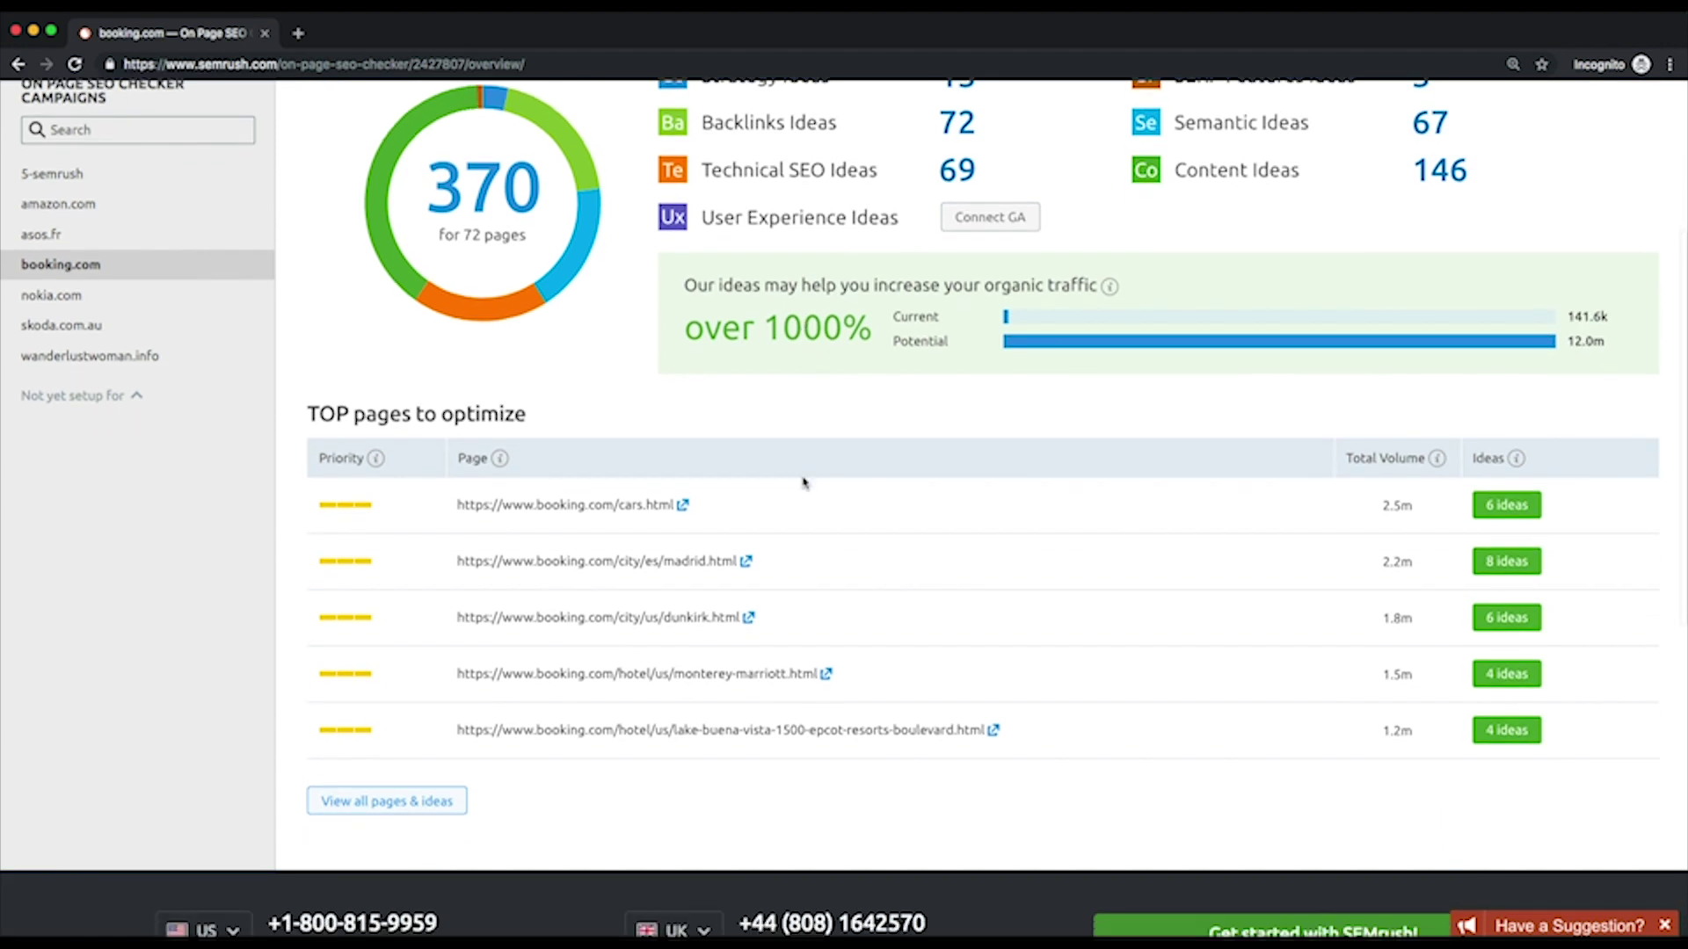
pyautogui.scroll(-1, 666, 740)
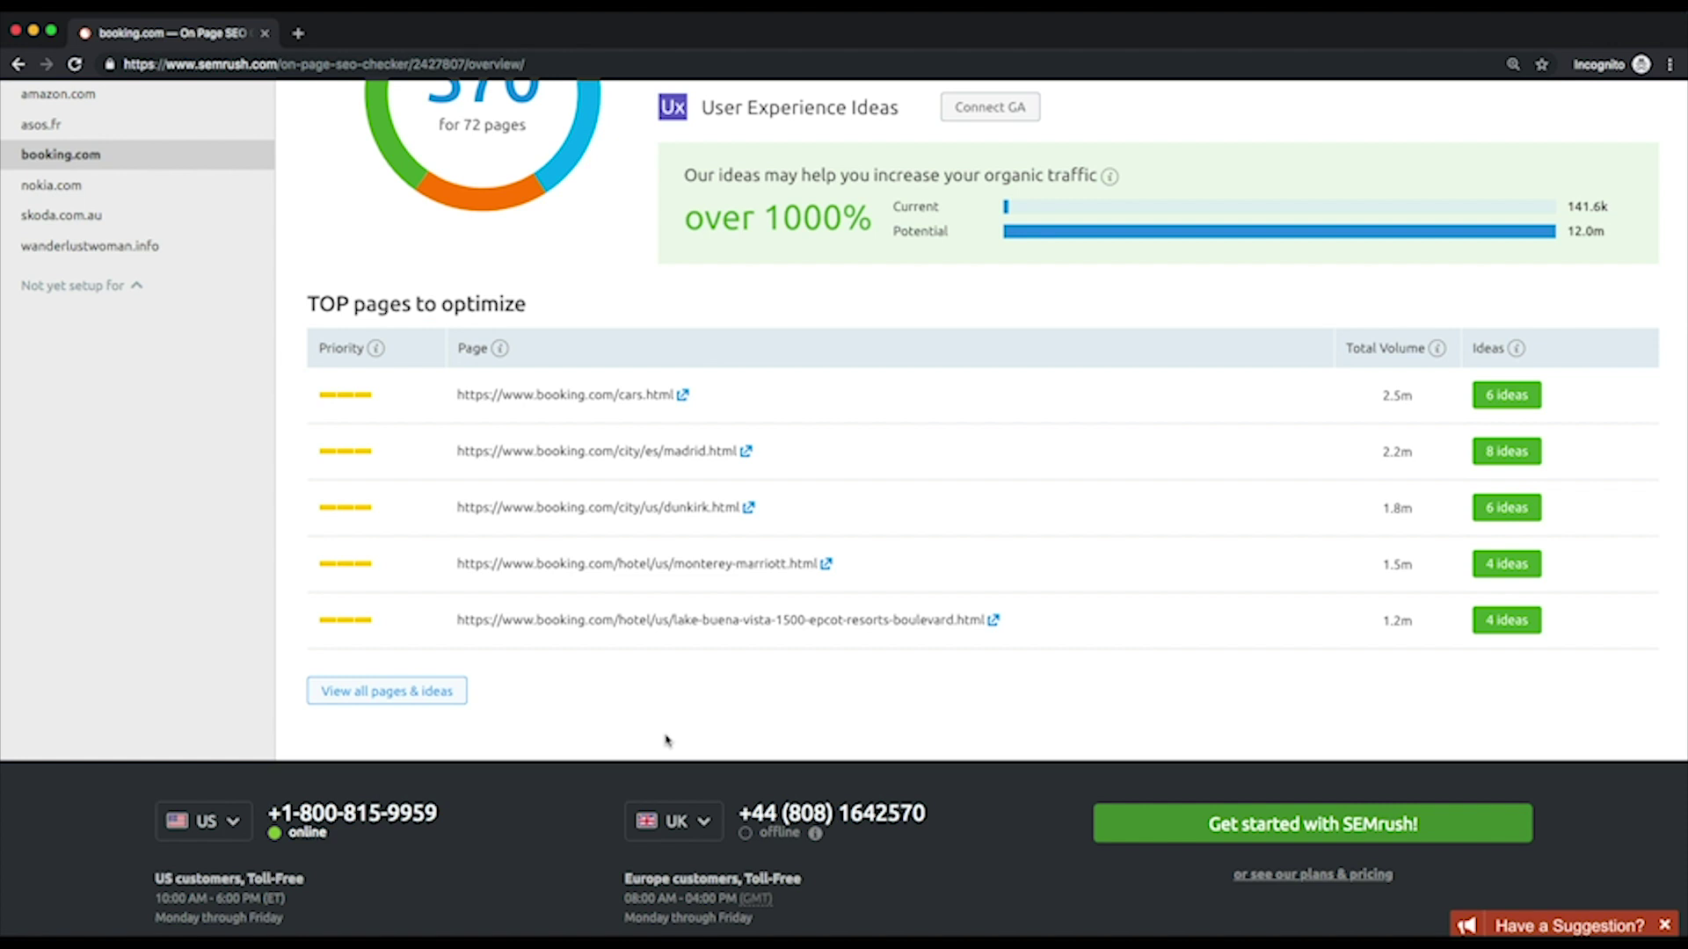
# - List all booking.com pages and ideas, keeping the All Ideas category filter
pyautogui.click(431, 700)
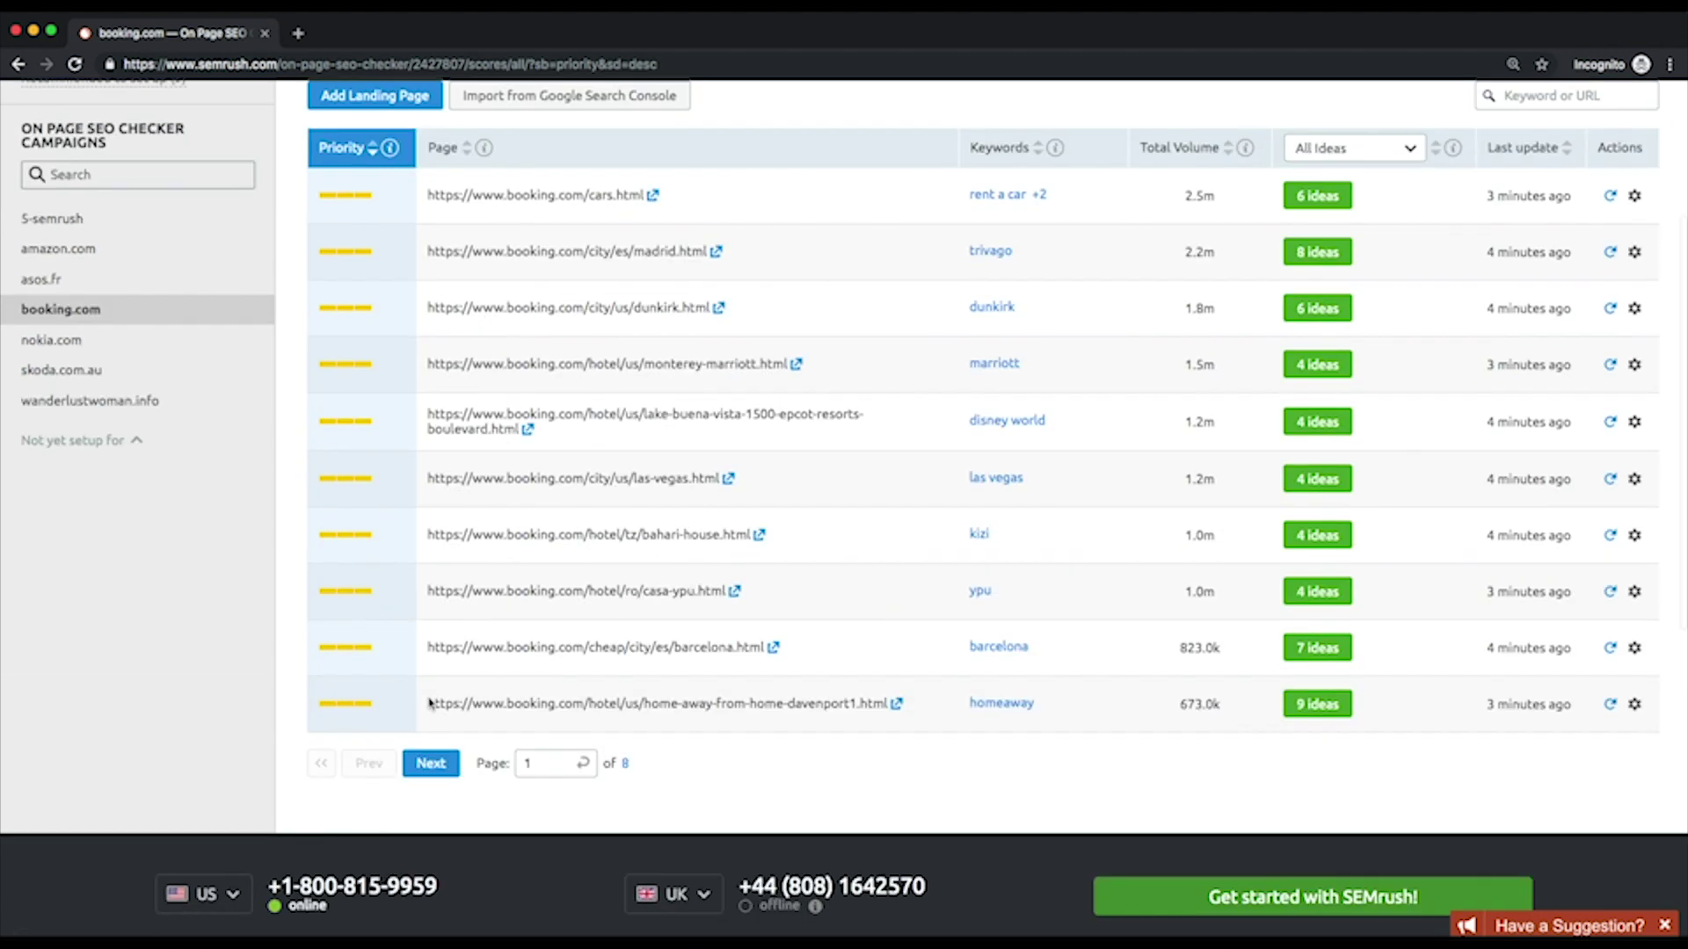
pyautogui.scroll(3, 428, 698)
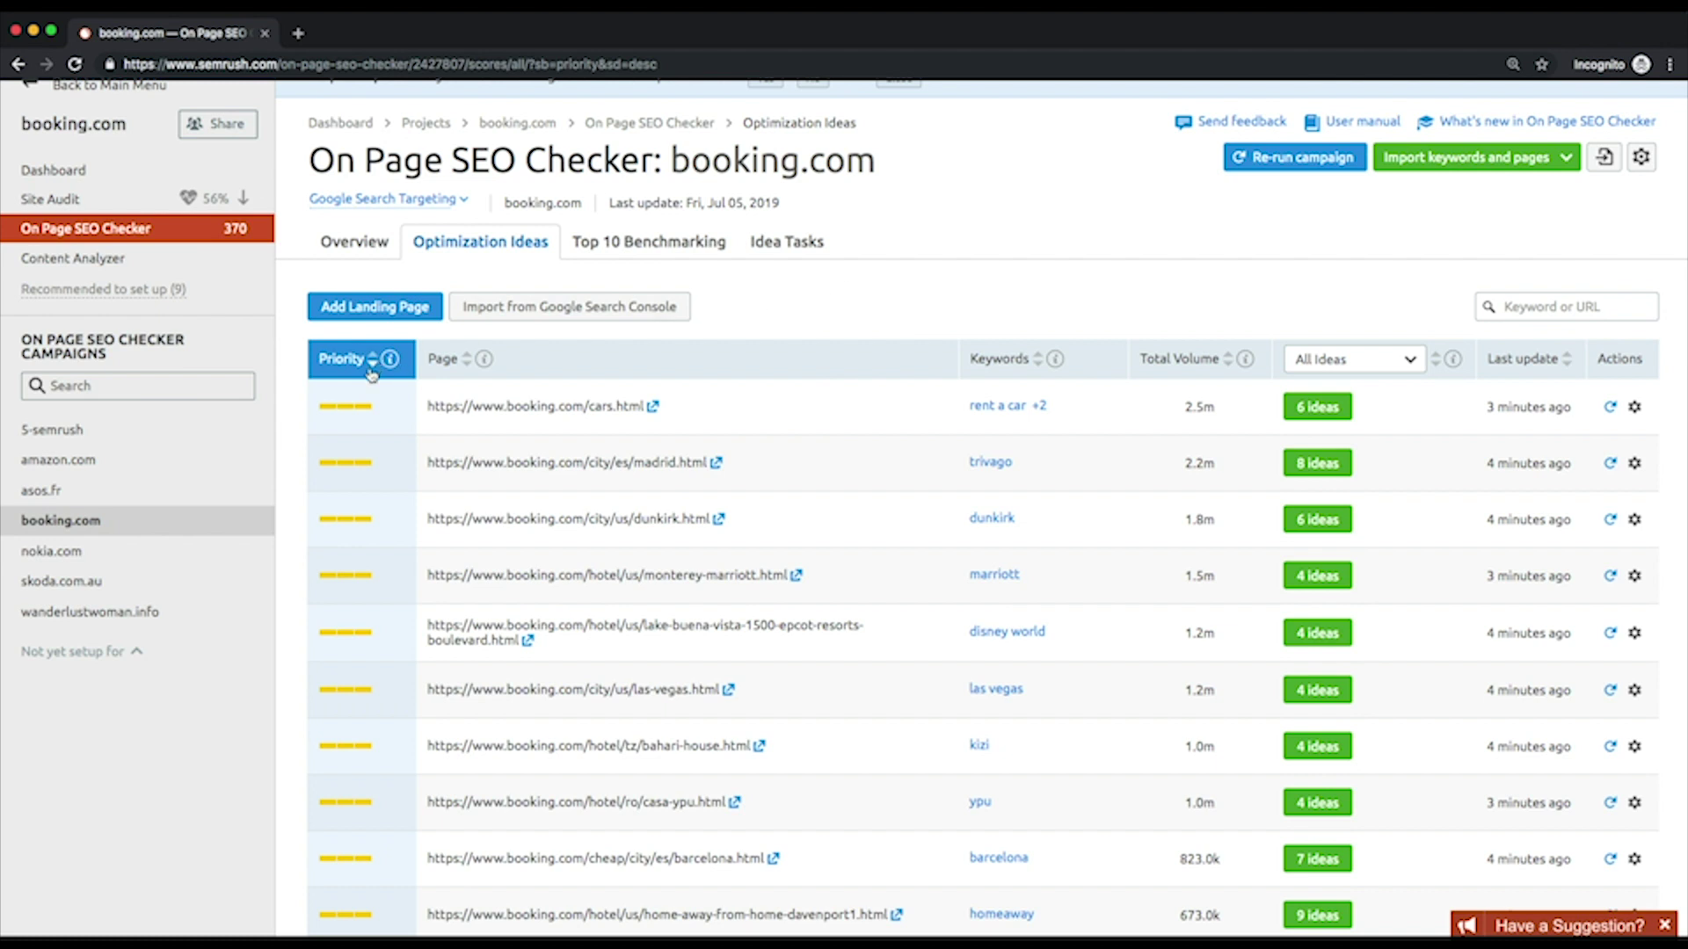
pyautogui.moveTo(396, 367)
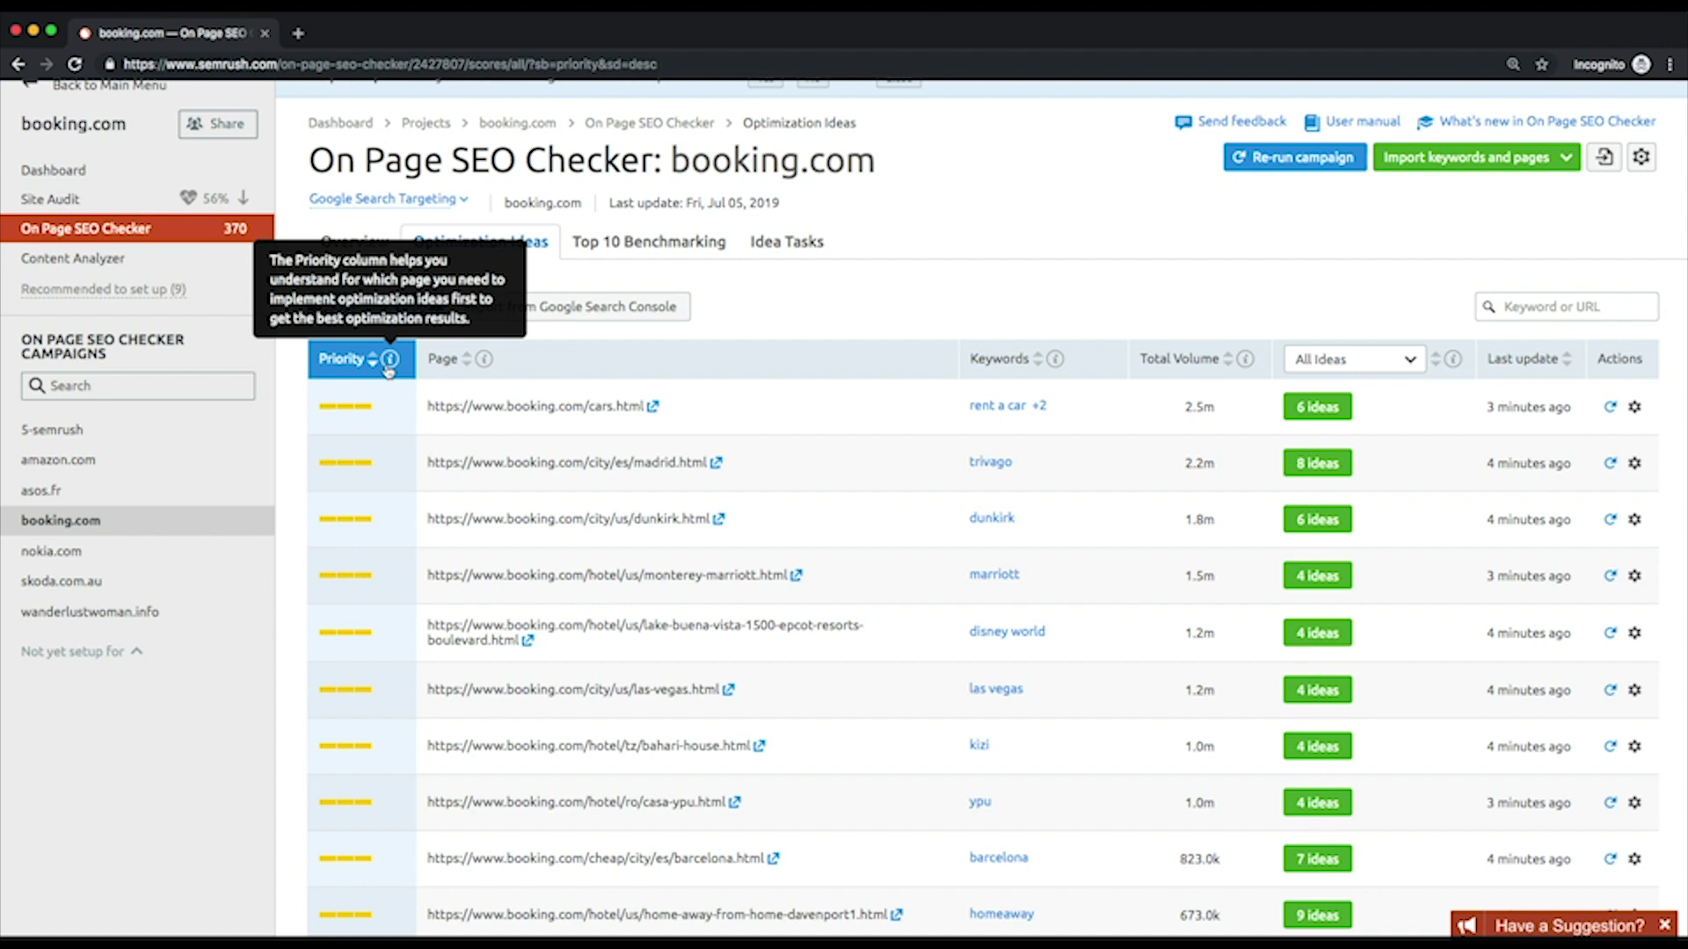
pyautogui.click(1402, 362)
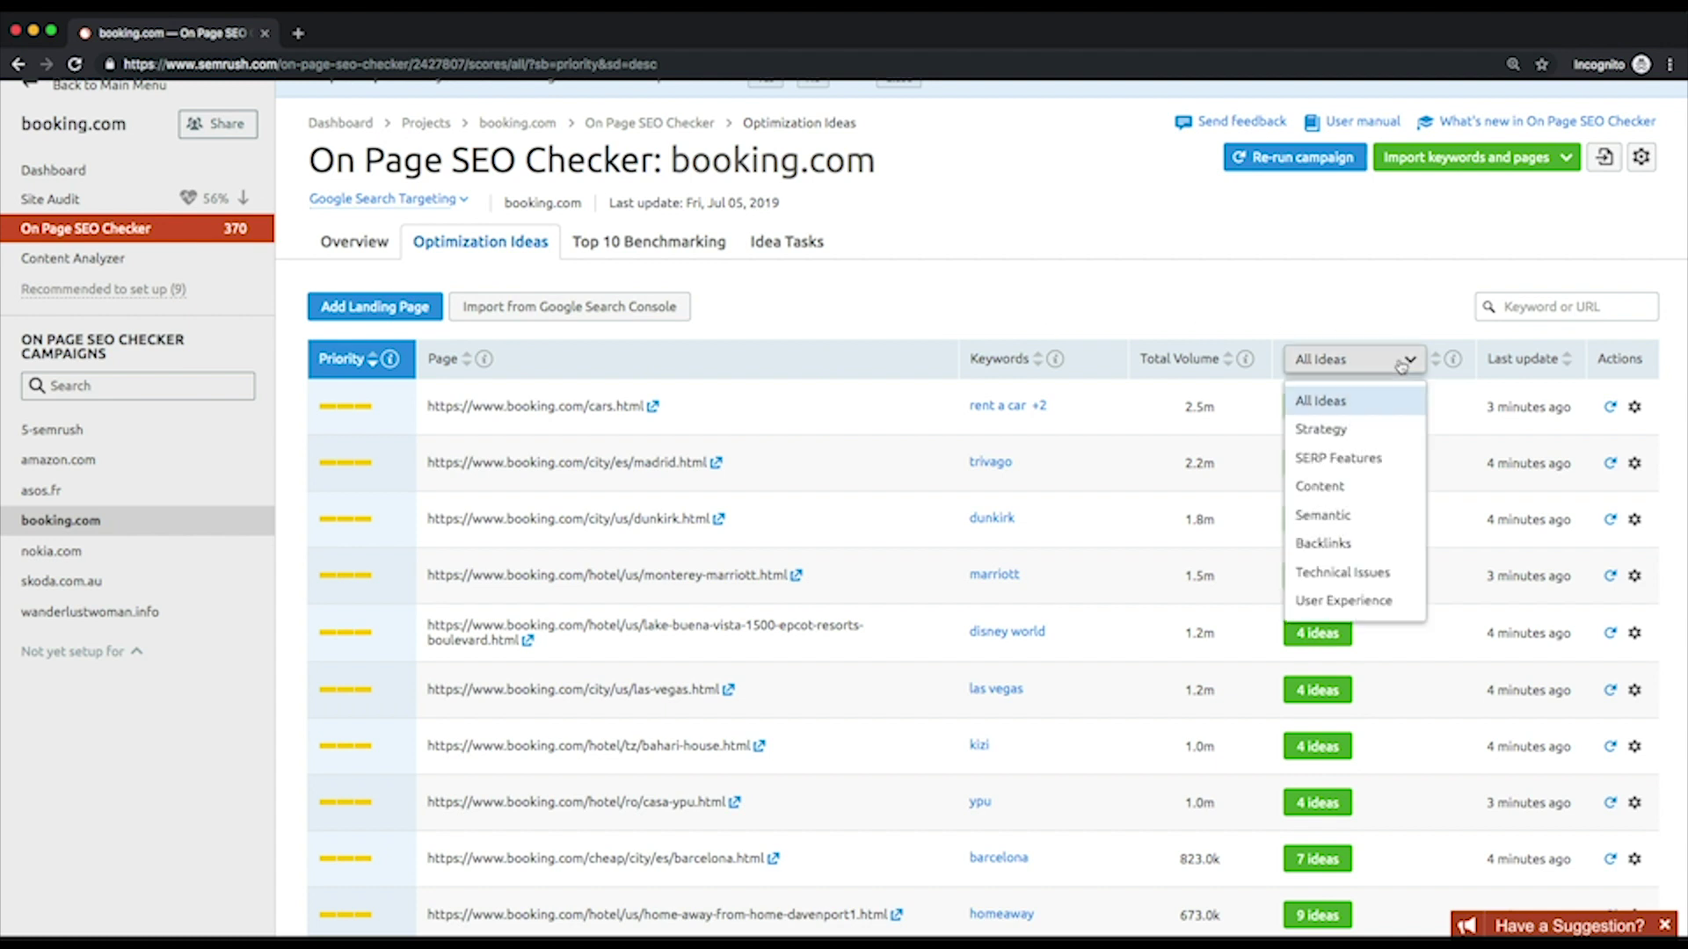
pyautogui.scroll(-3, 1386, 439)
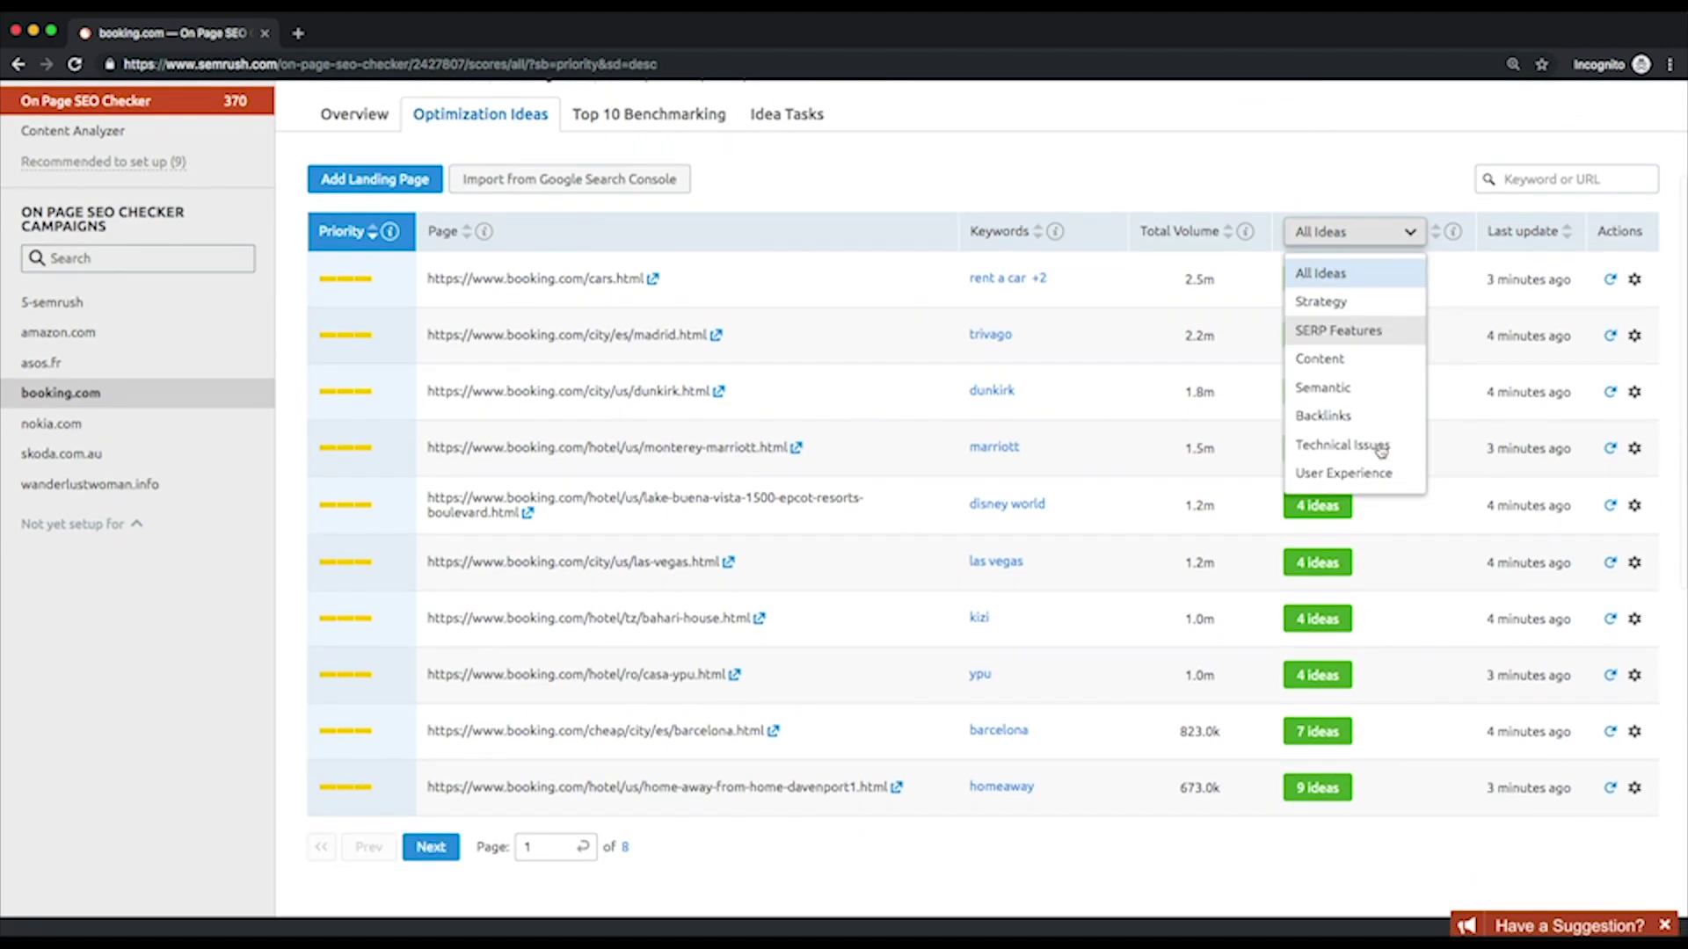
pyautogui.click(1389, 198)
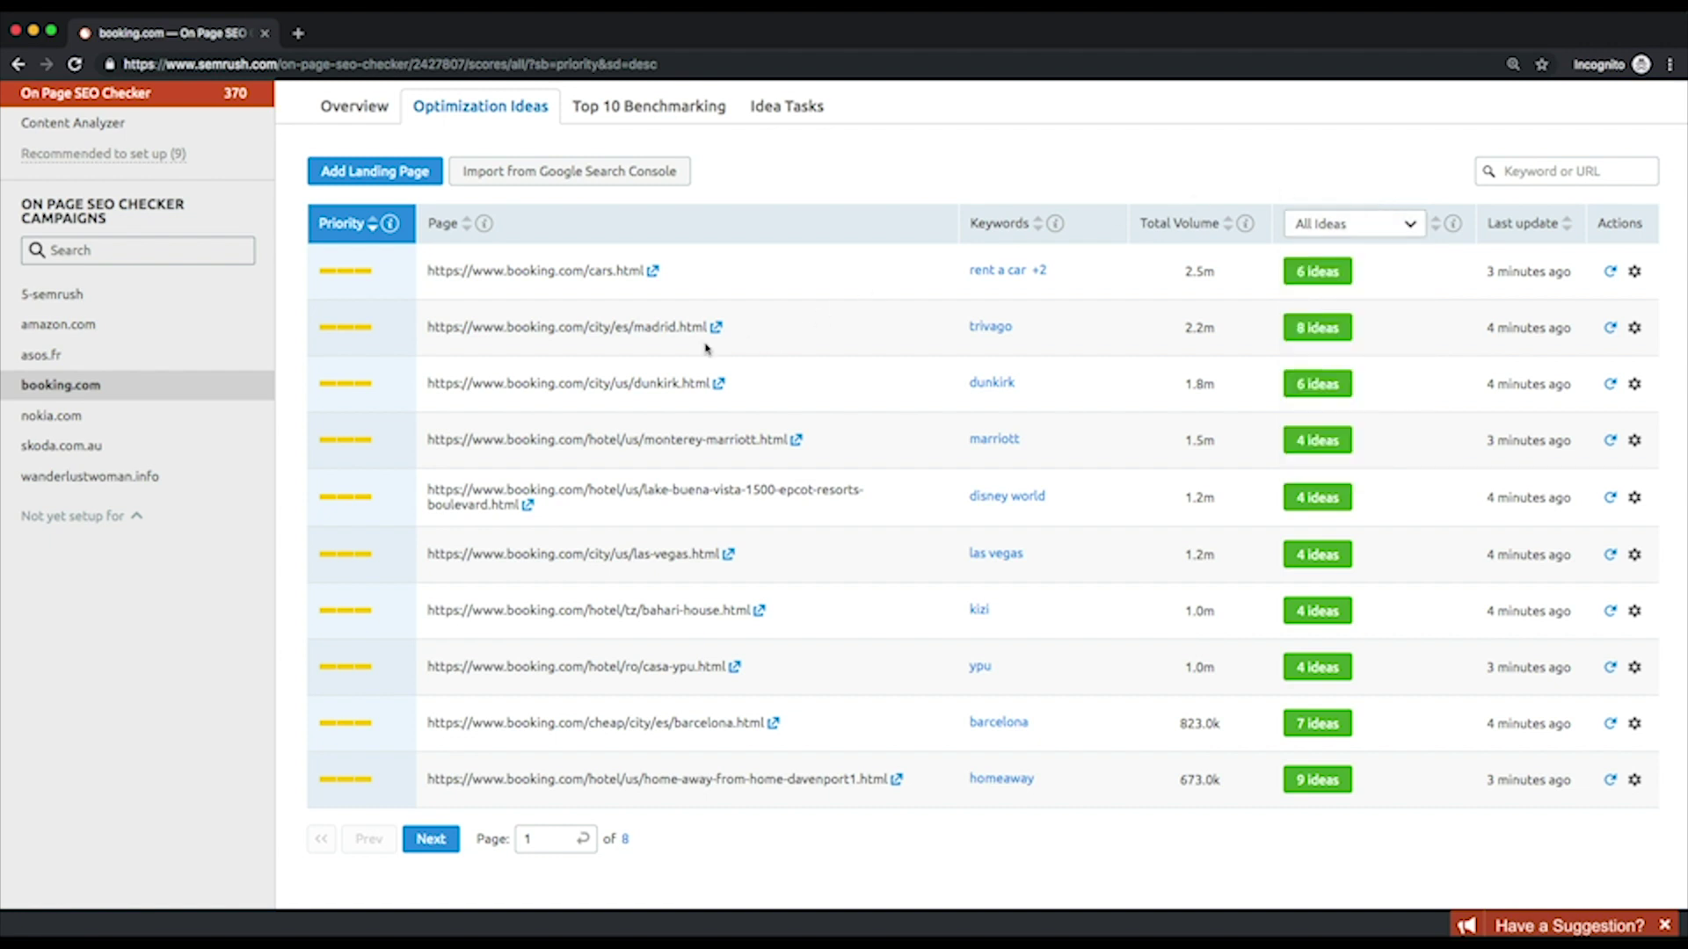
# - Open the Madrid page's 8 ideas, read the aggregate rating rationale, and view detailed keyword analysis
pyautogui.click(1316, 330)
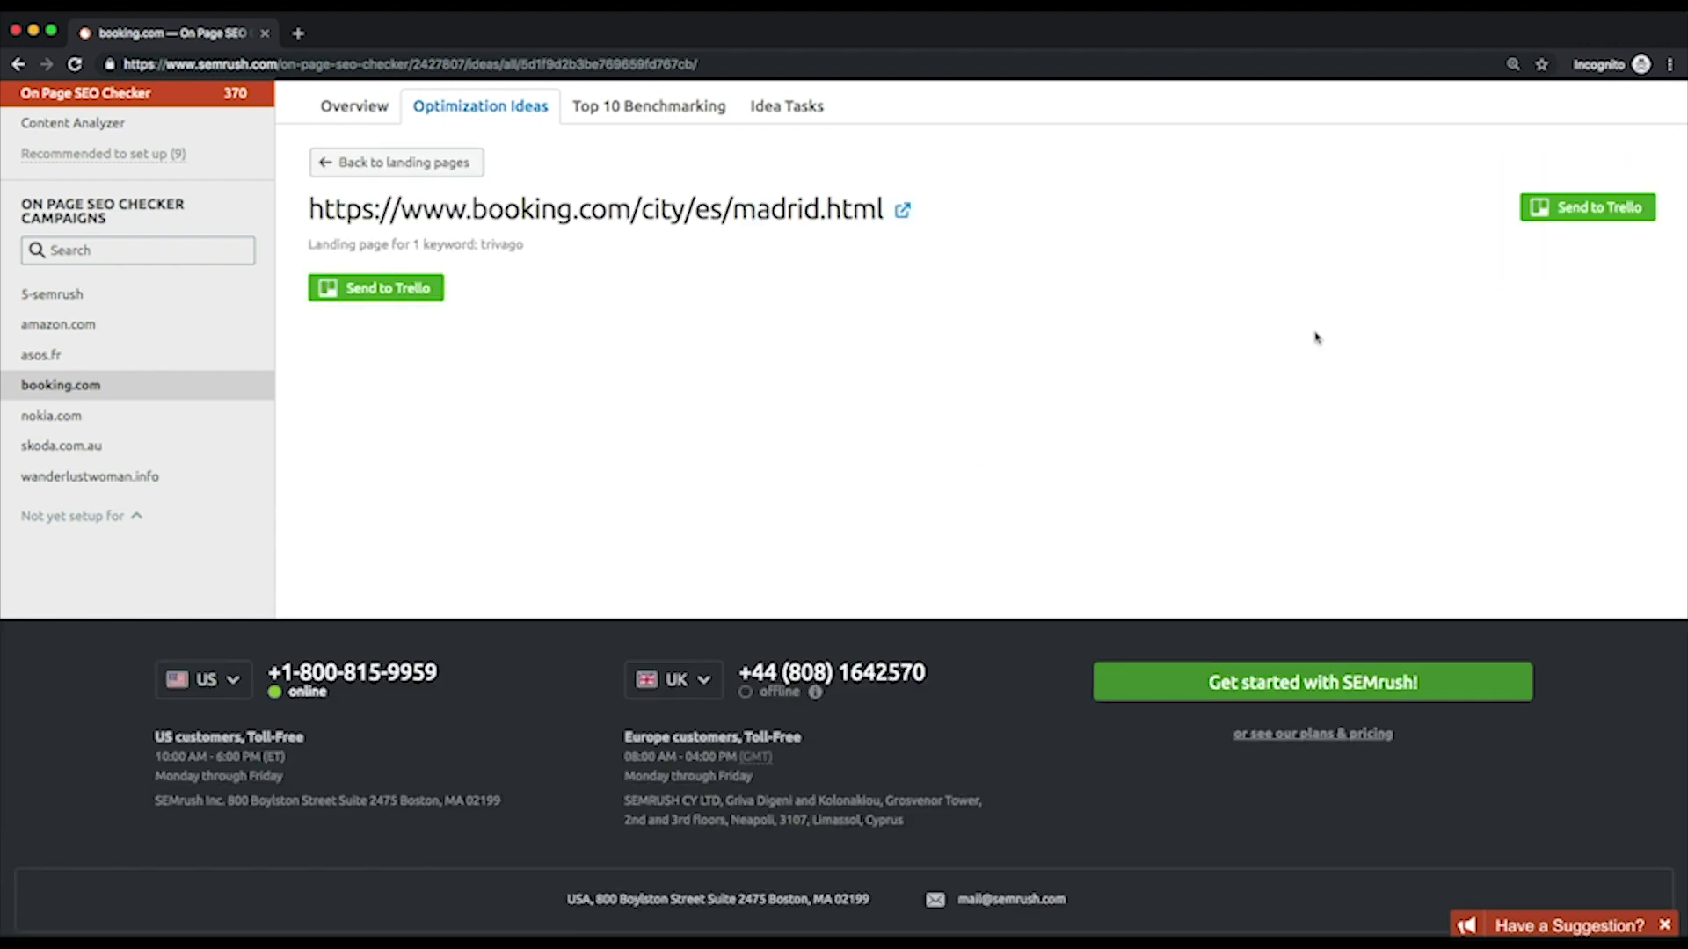
pyautogui.scroll(-1, 1316, 338)
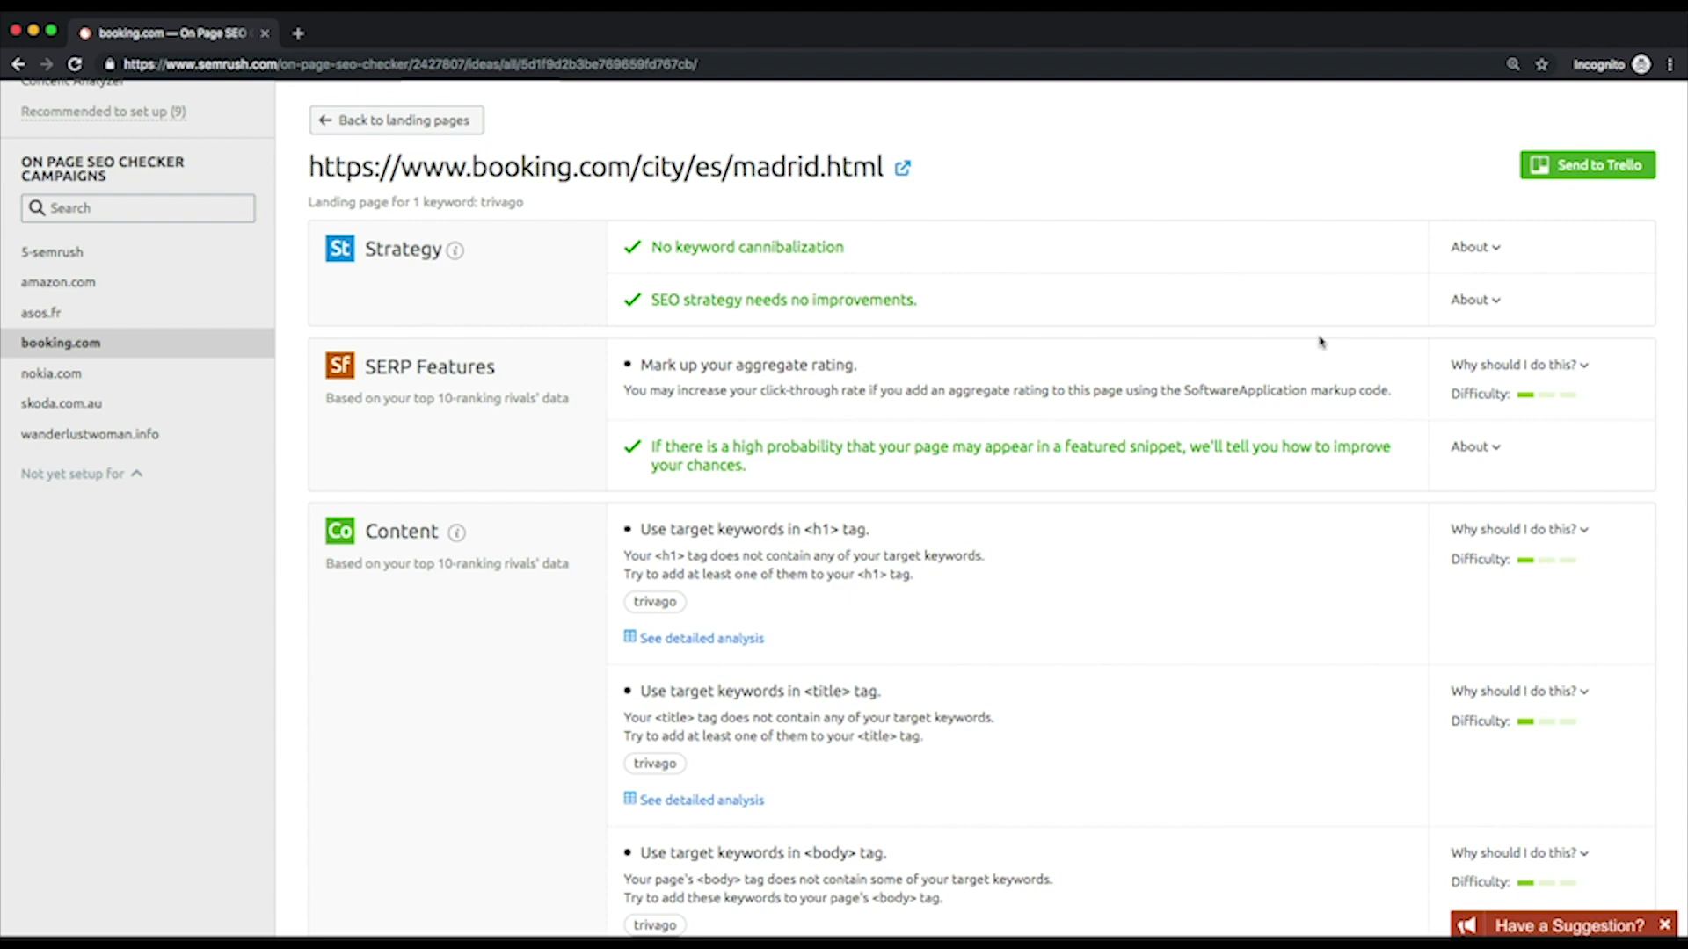
pyautogui.click(1586, 370)
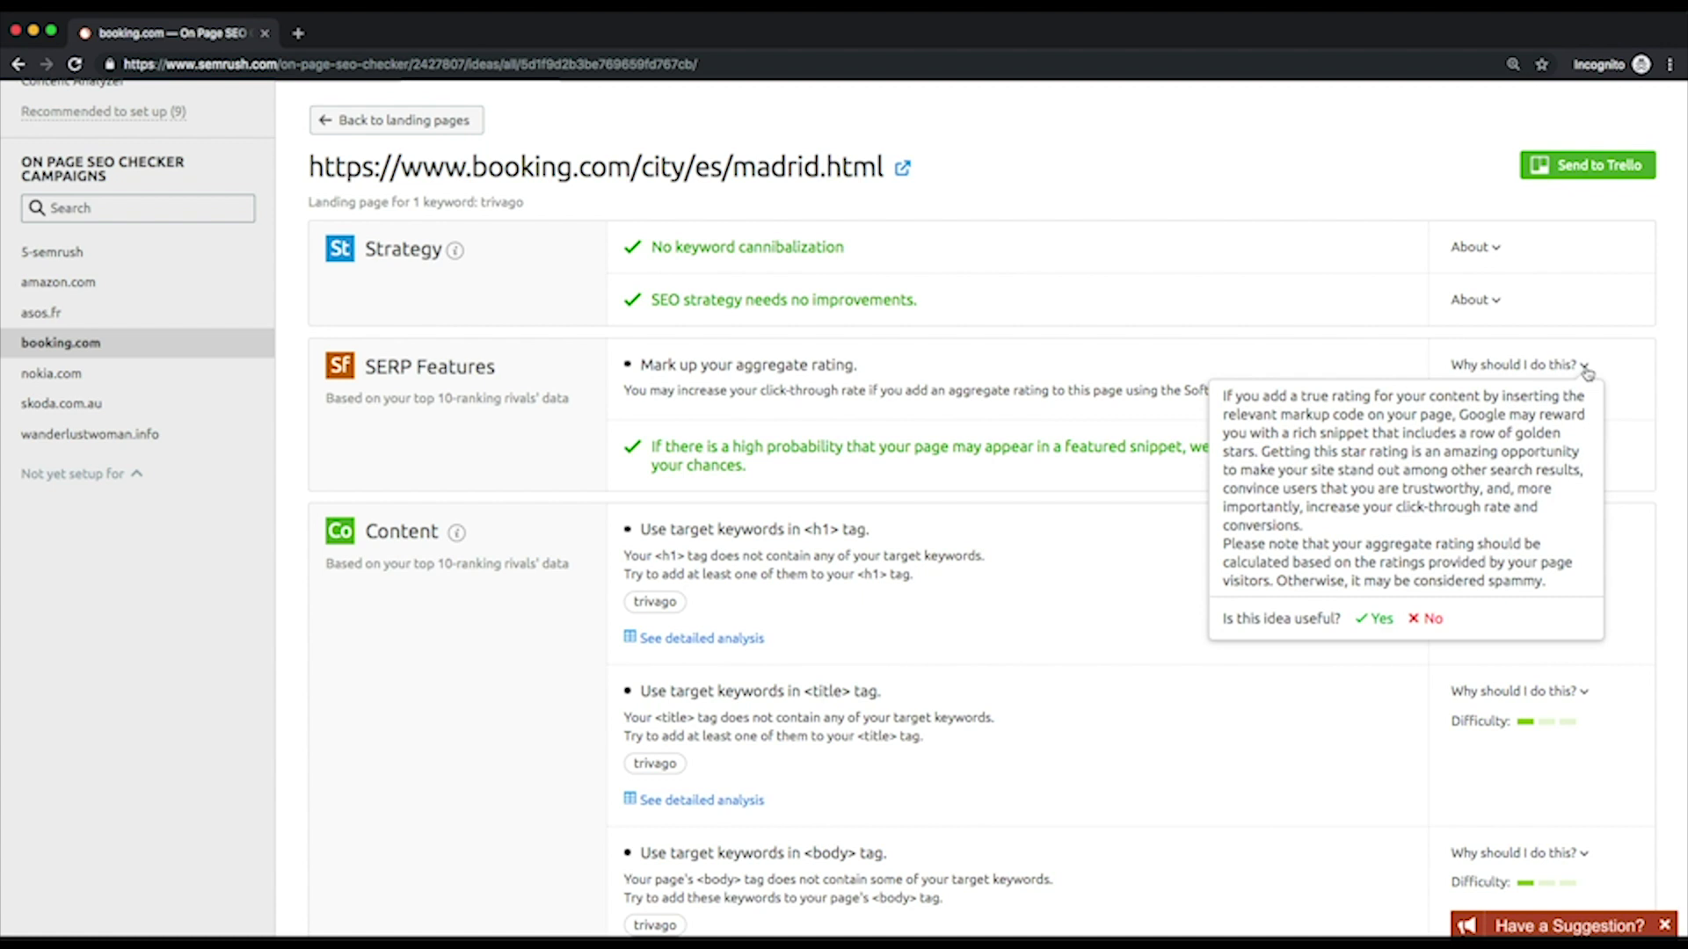
pyautogui.click(1196, 523)
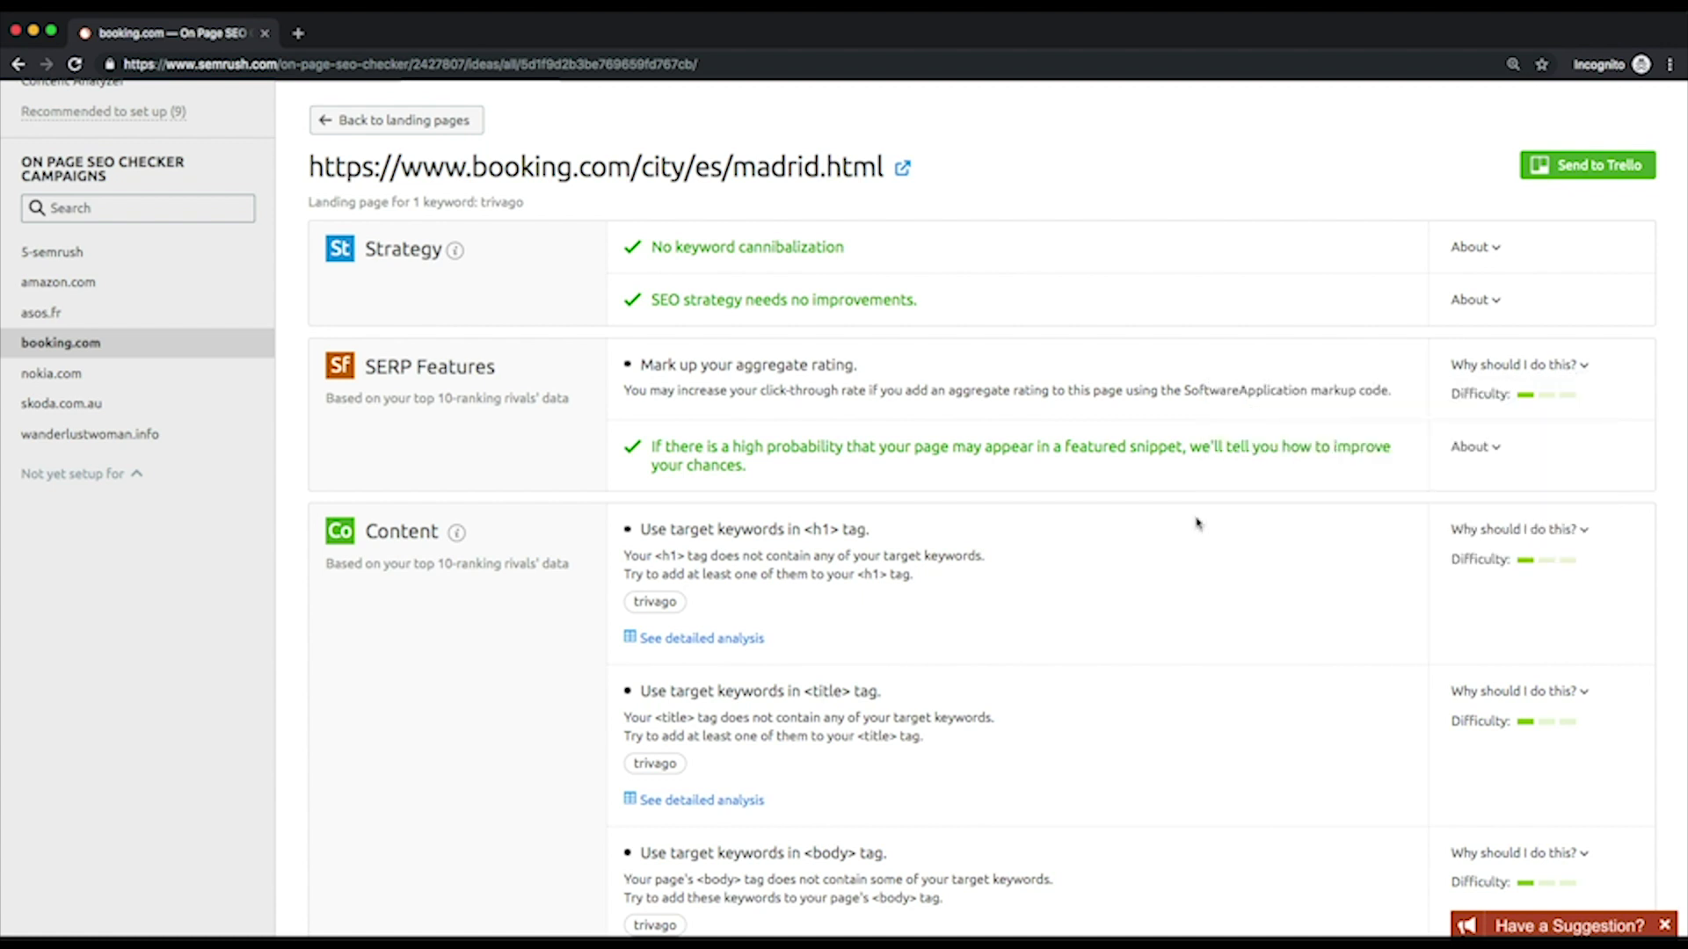
pyautogui.click(738, 640)
# - View competitors' related words under Semantic, then go back to the Madrid page ideas
pyautogui.scroll(-3, 736, 645)
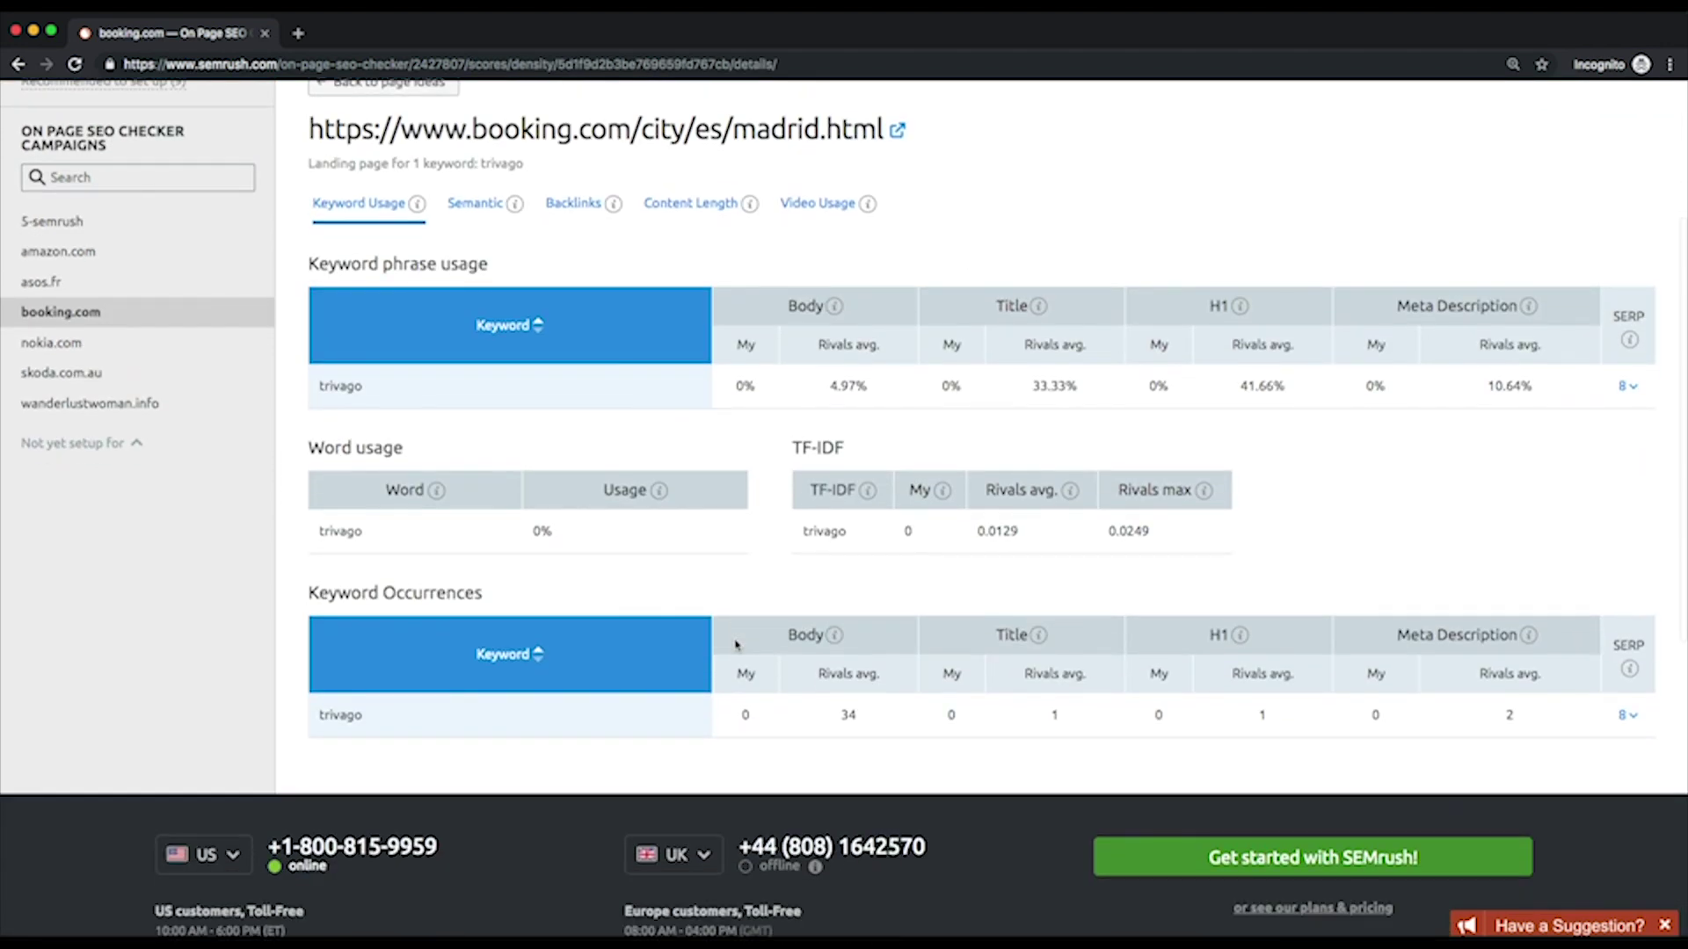
pyautogui.scroll(2, 736, 644)
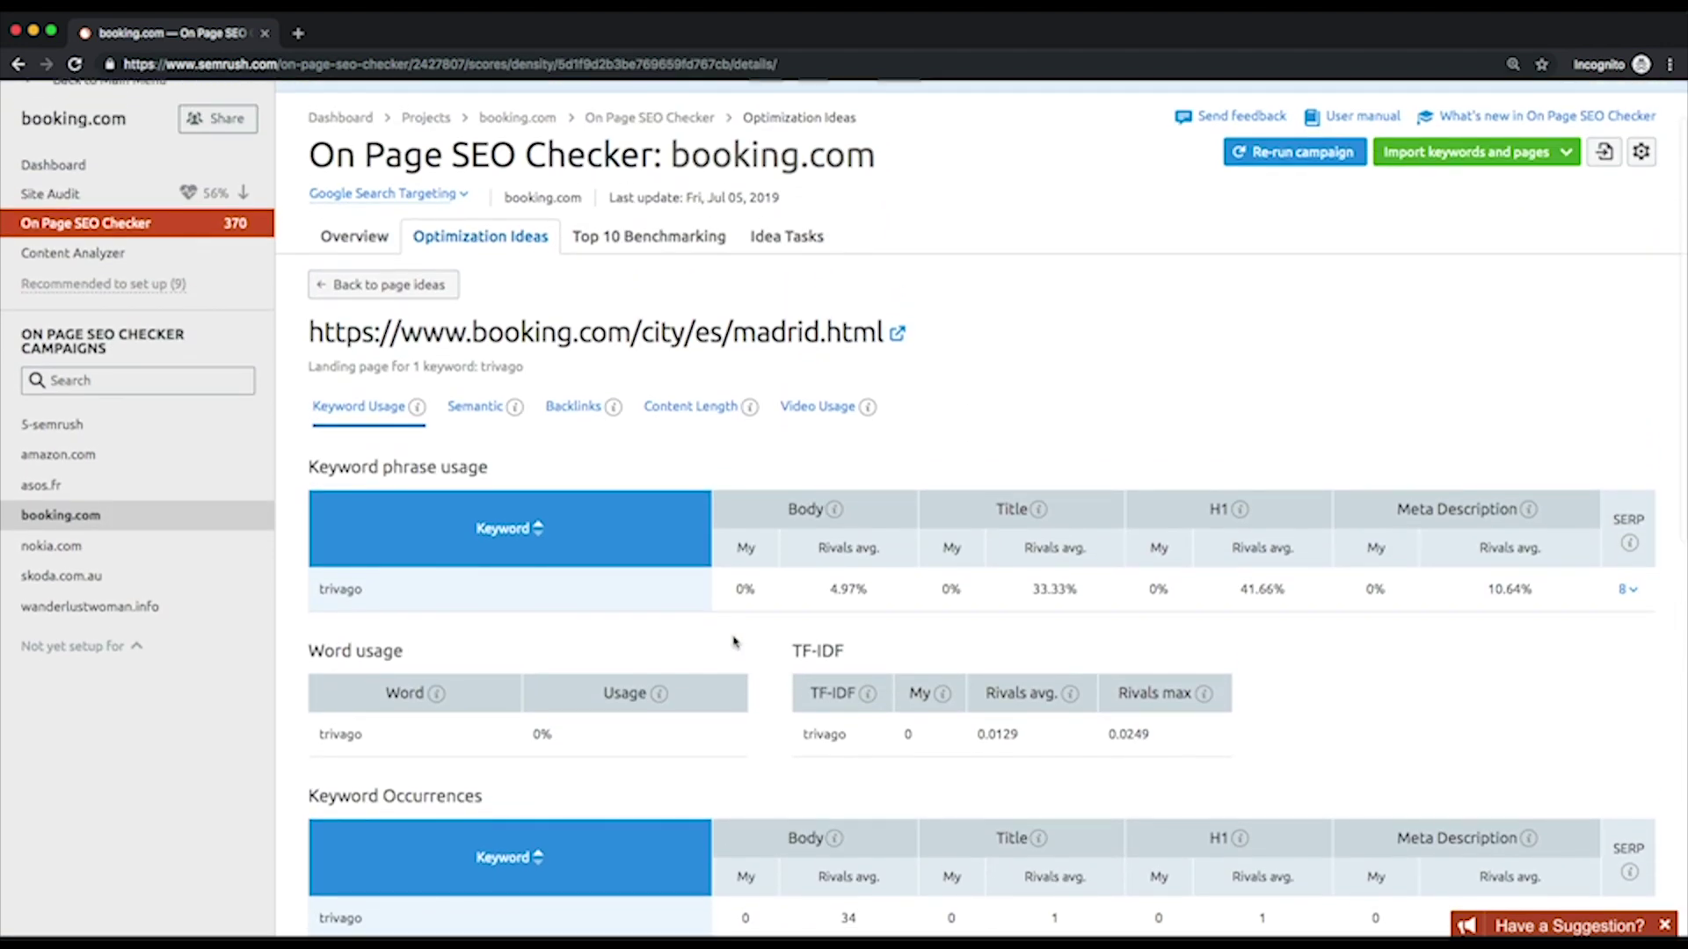
pyautogui.click(488, 411)
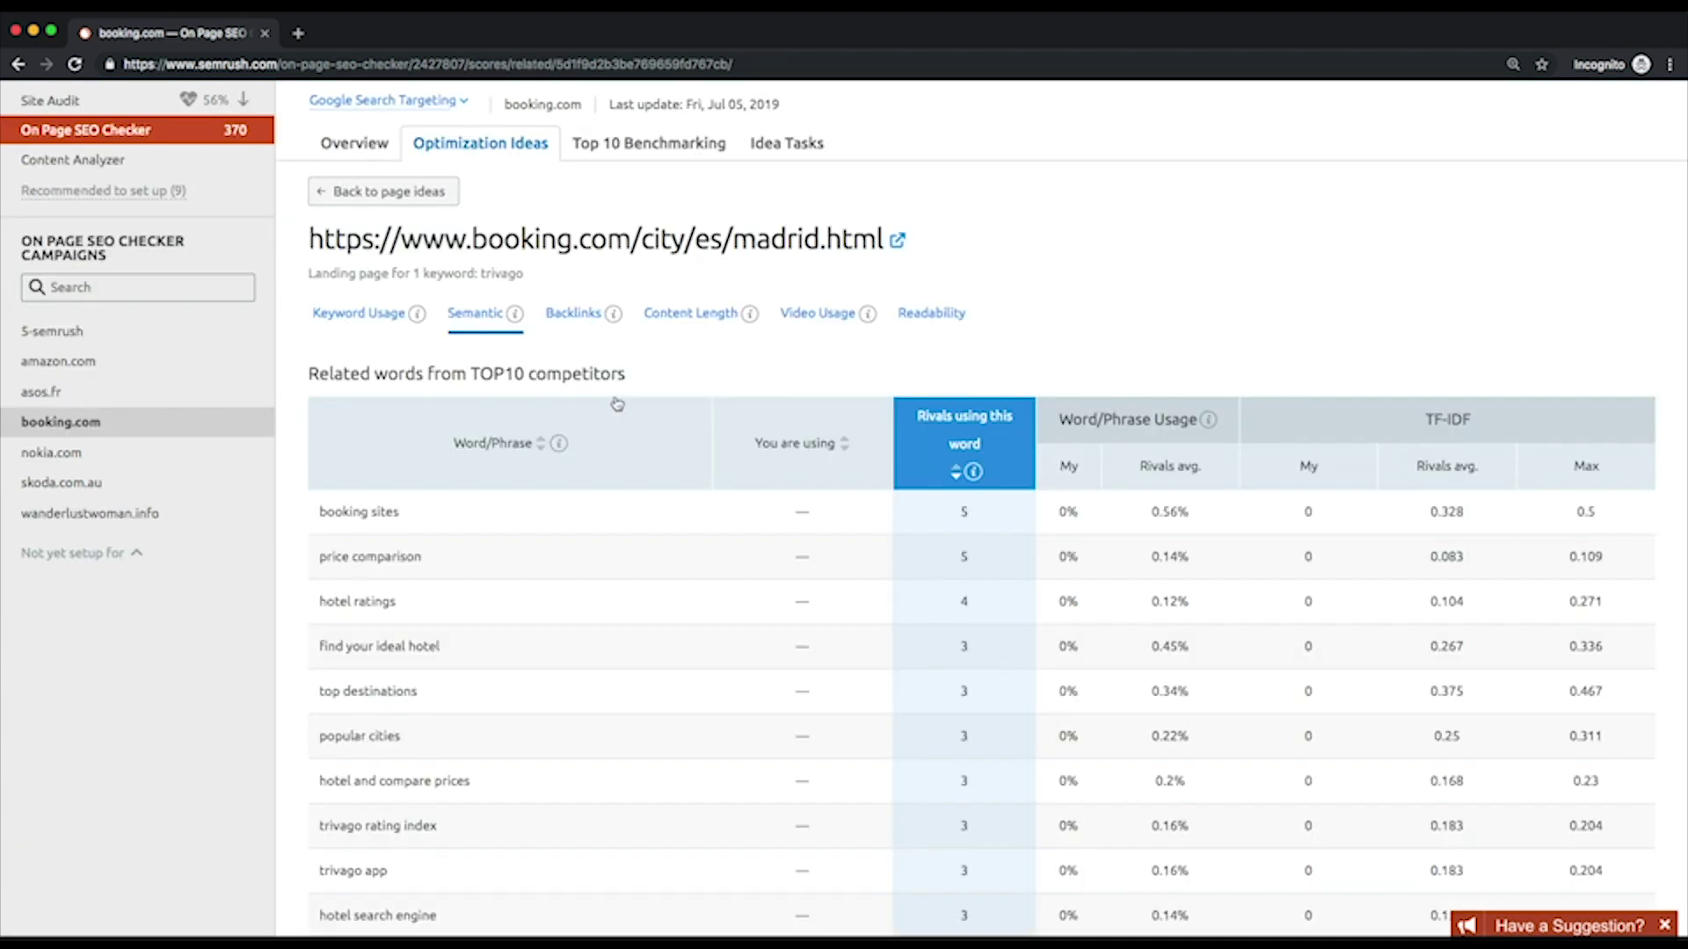
pyautogui.click(370, 198)
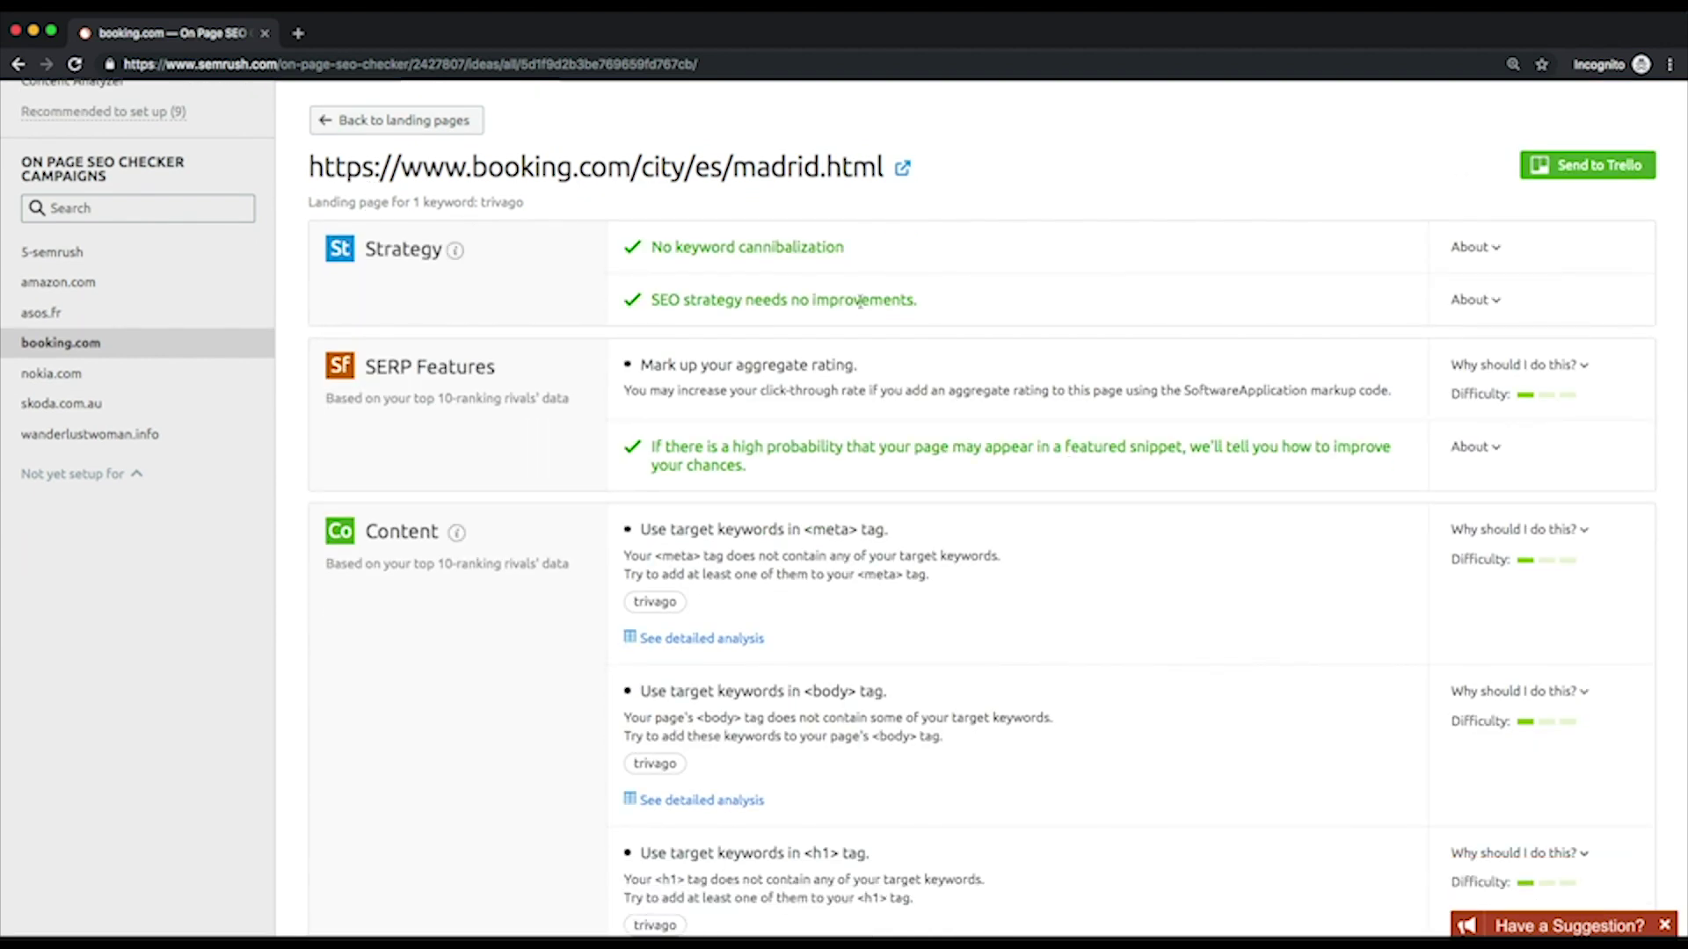
pyautogui.scroll(1, 993, 334)
pyautogui.scroll(2, 992, 334)
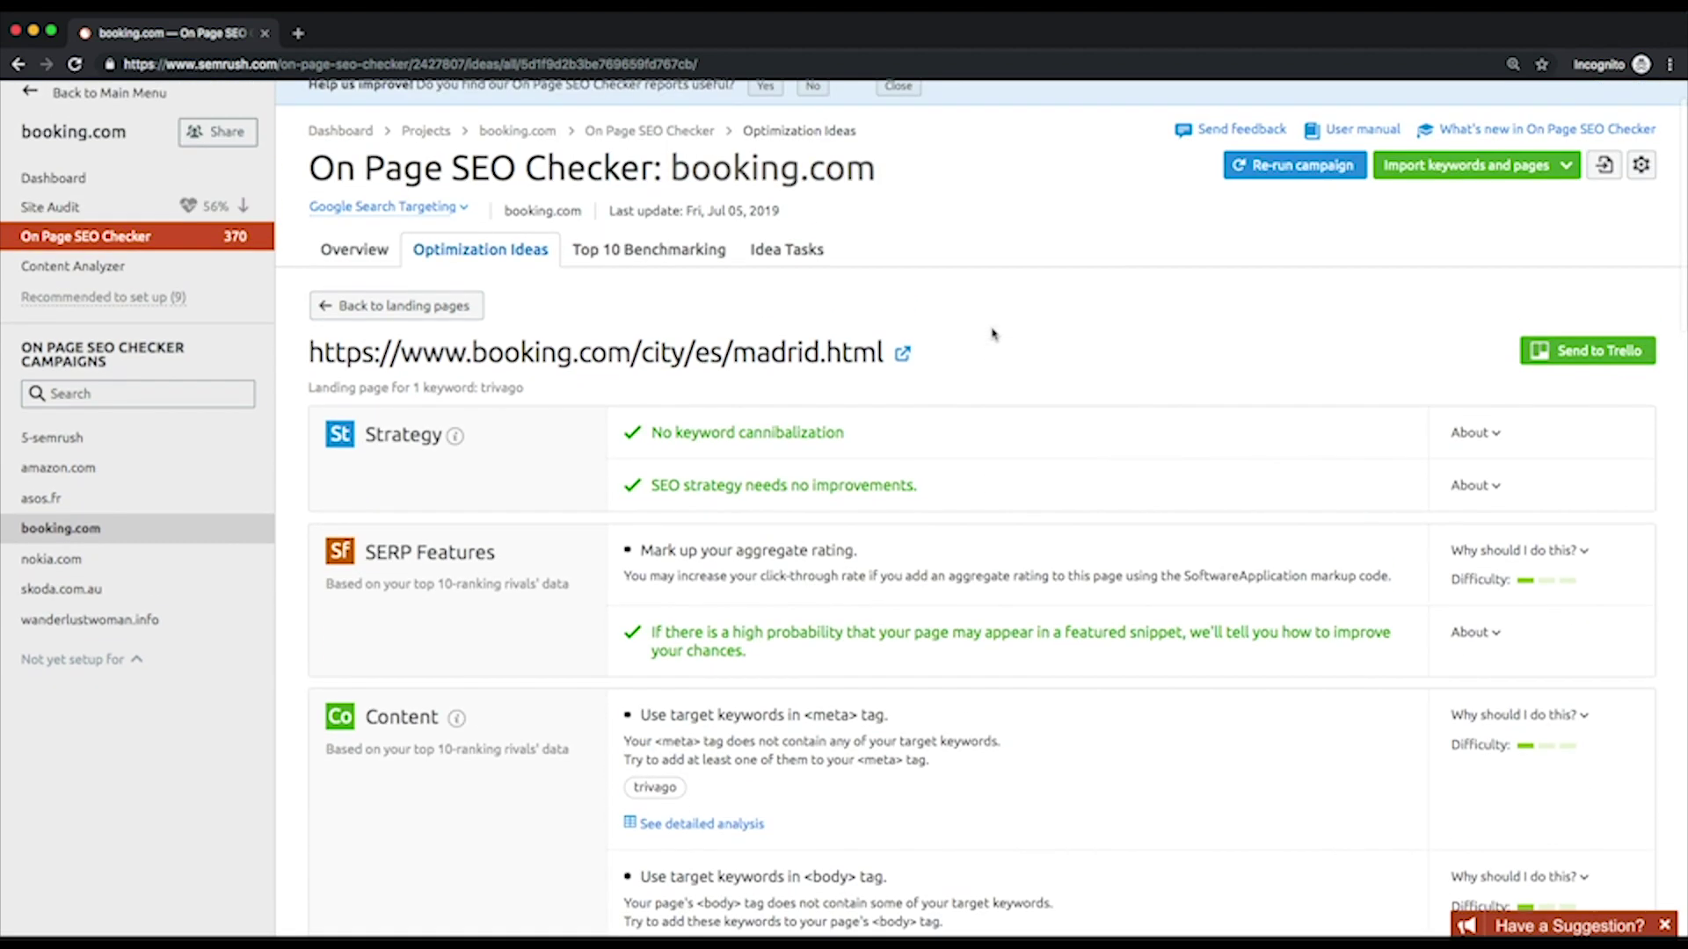
# - Open Top 10 Benchmarking to compare booking.com pages against Google's top 10 per keyword
pyautogui.click(627, 254)
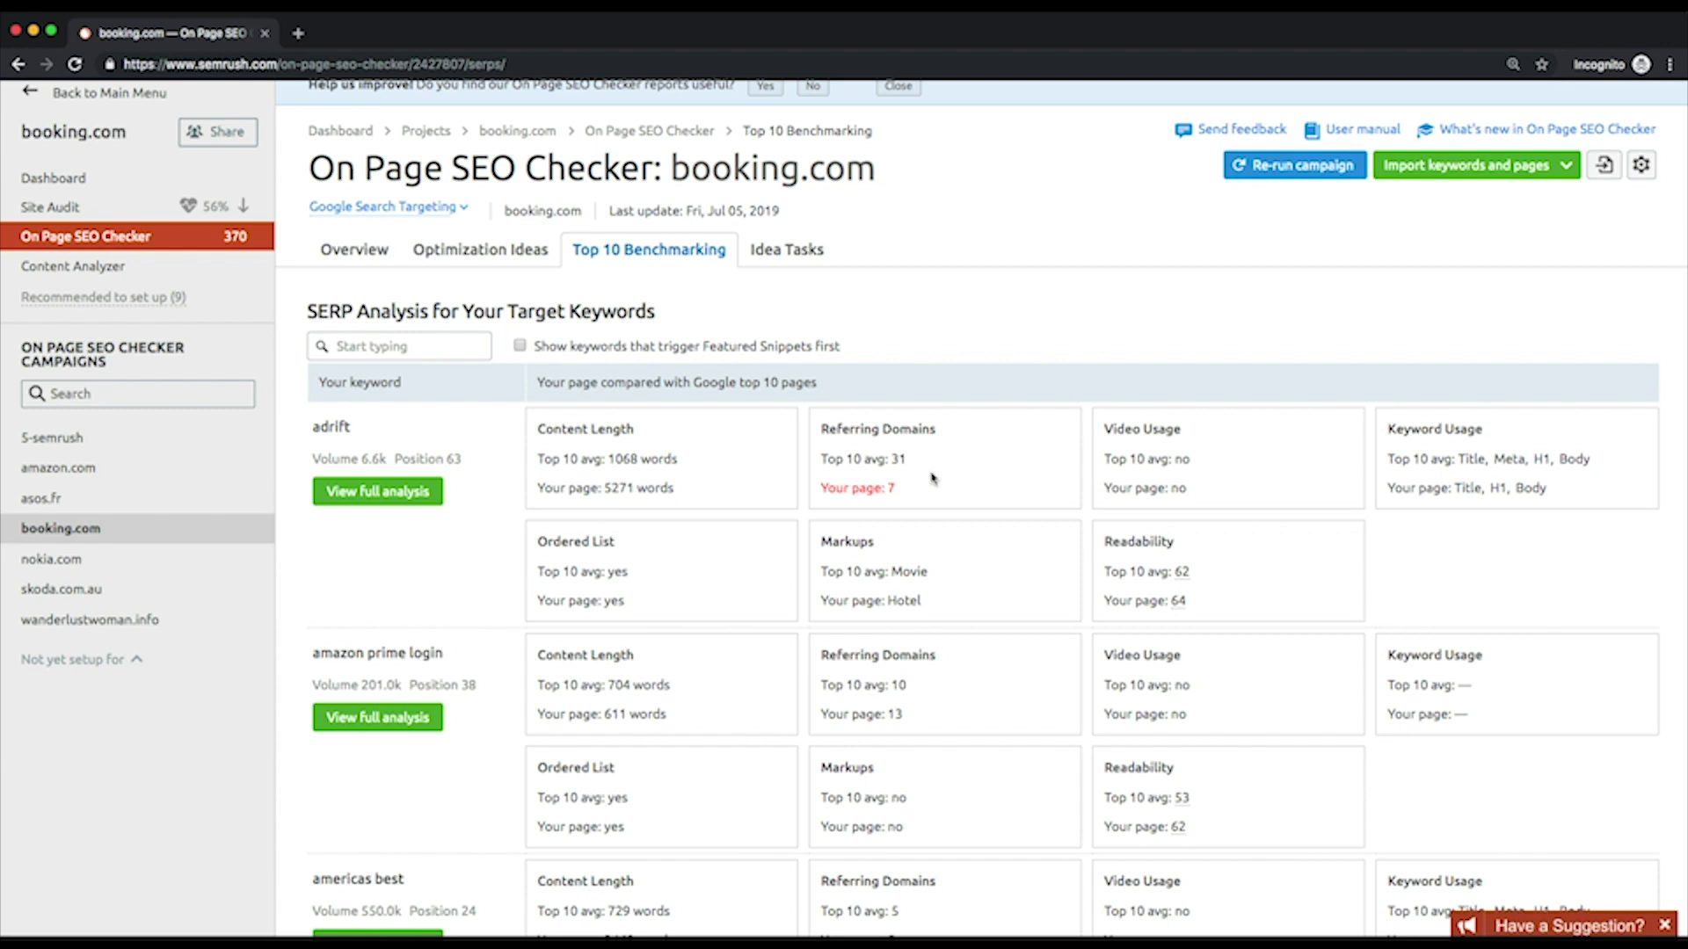
pyautogui.scroll(1, 1011, 474)
pyautogui.scroll(-2, 1236, 466)
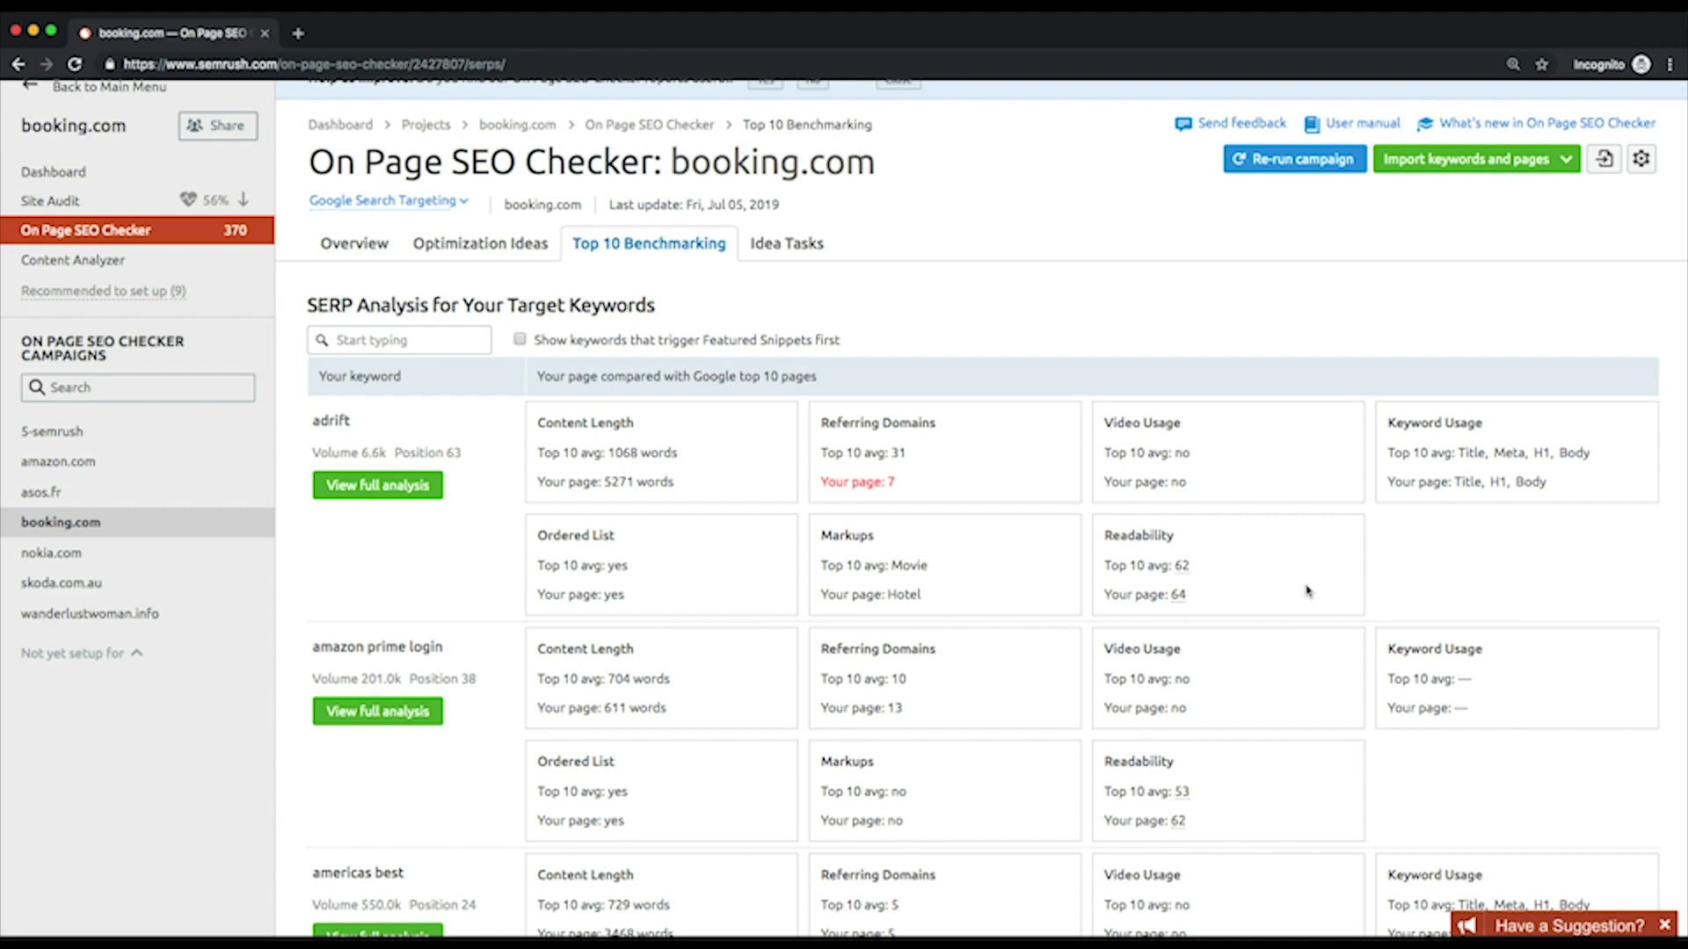
# - Open the full SERP analysis for adrift and scroll through its top 10 organic results
pyautogui.click(378, 485)
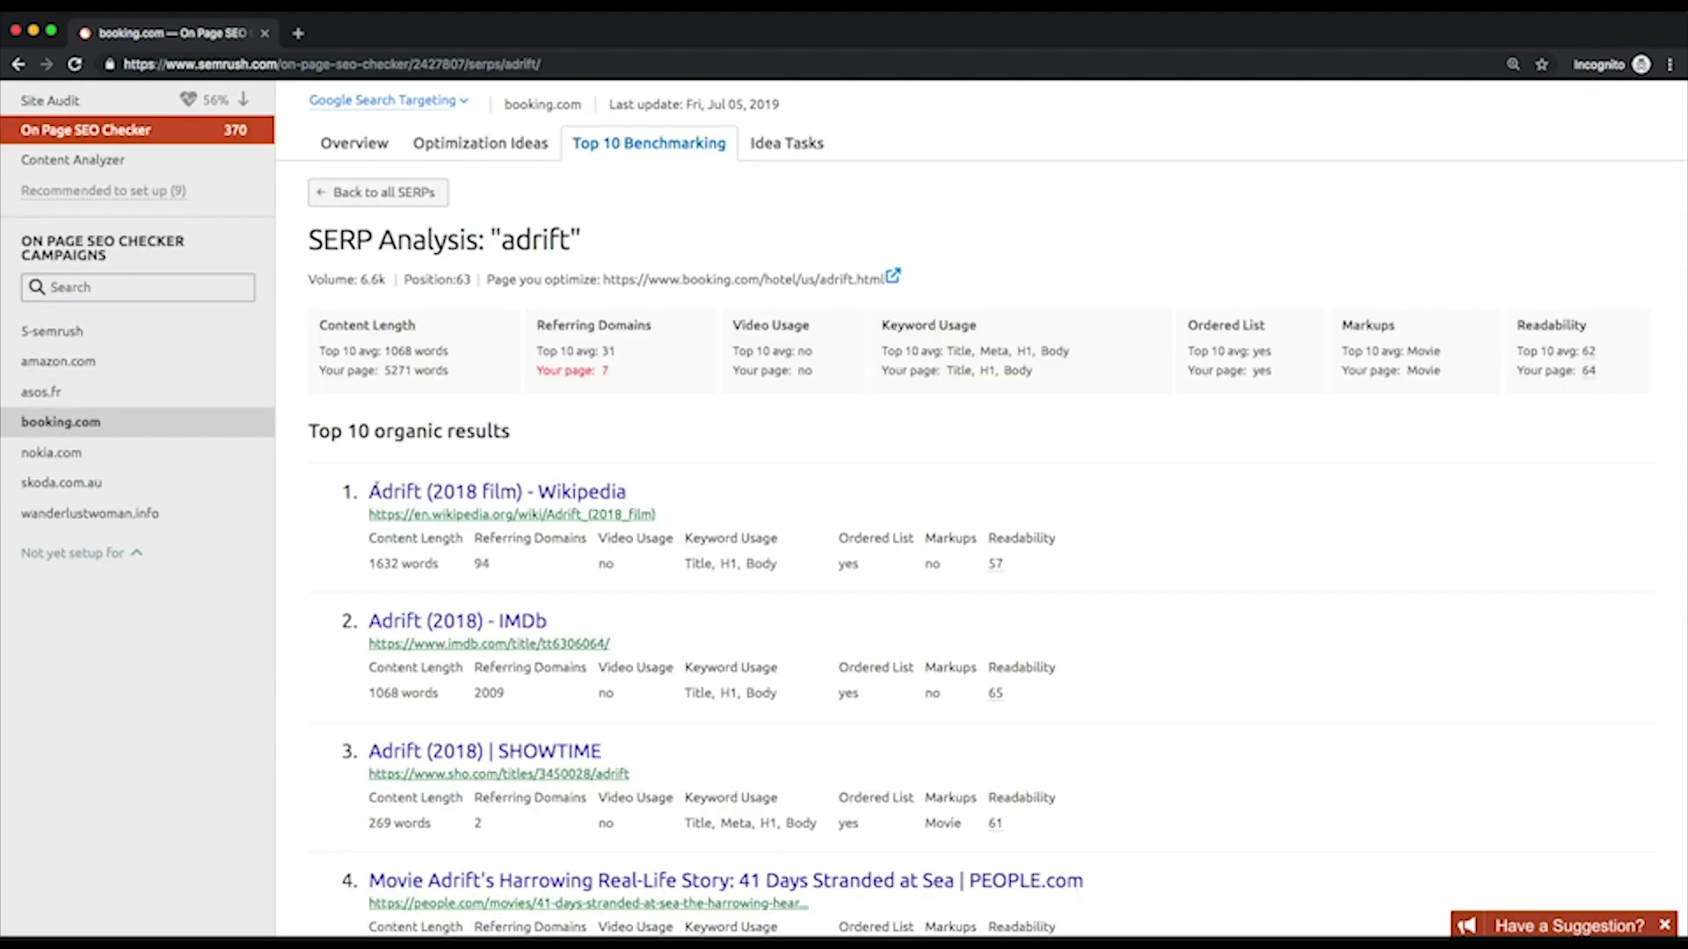
pyautogui.scroll(-1, 376, 489)
pyautogui.scroll(-4, 376, 489)
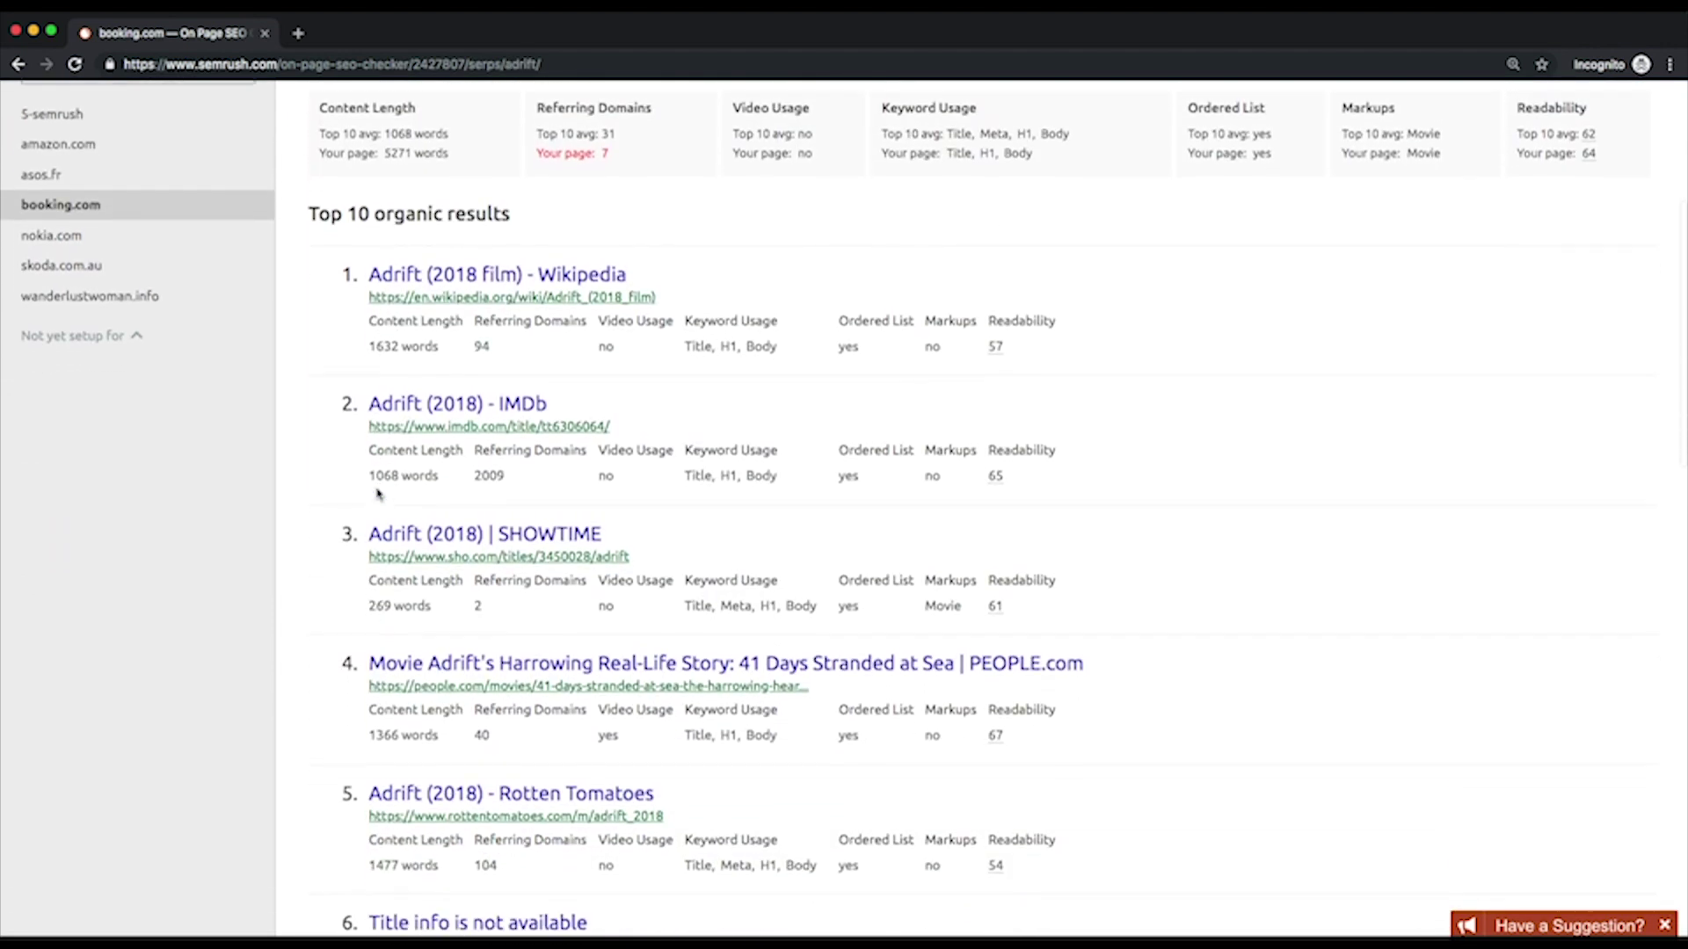
pyautogui.scroll(-5, 378, 492)
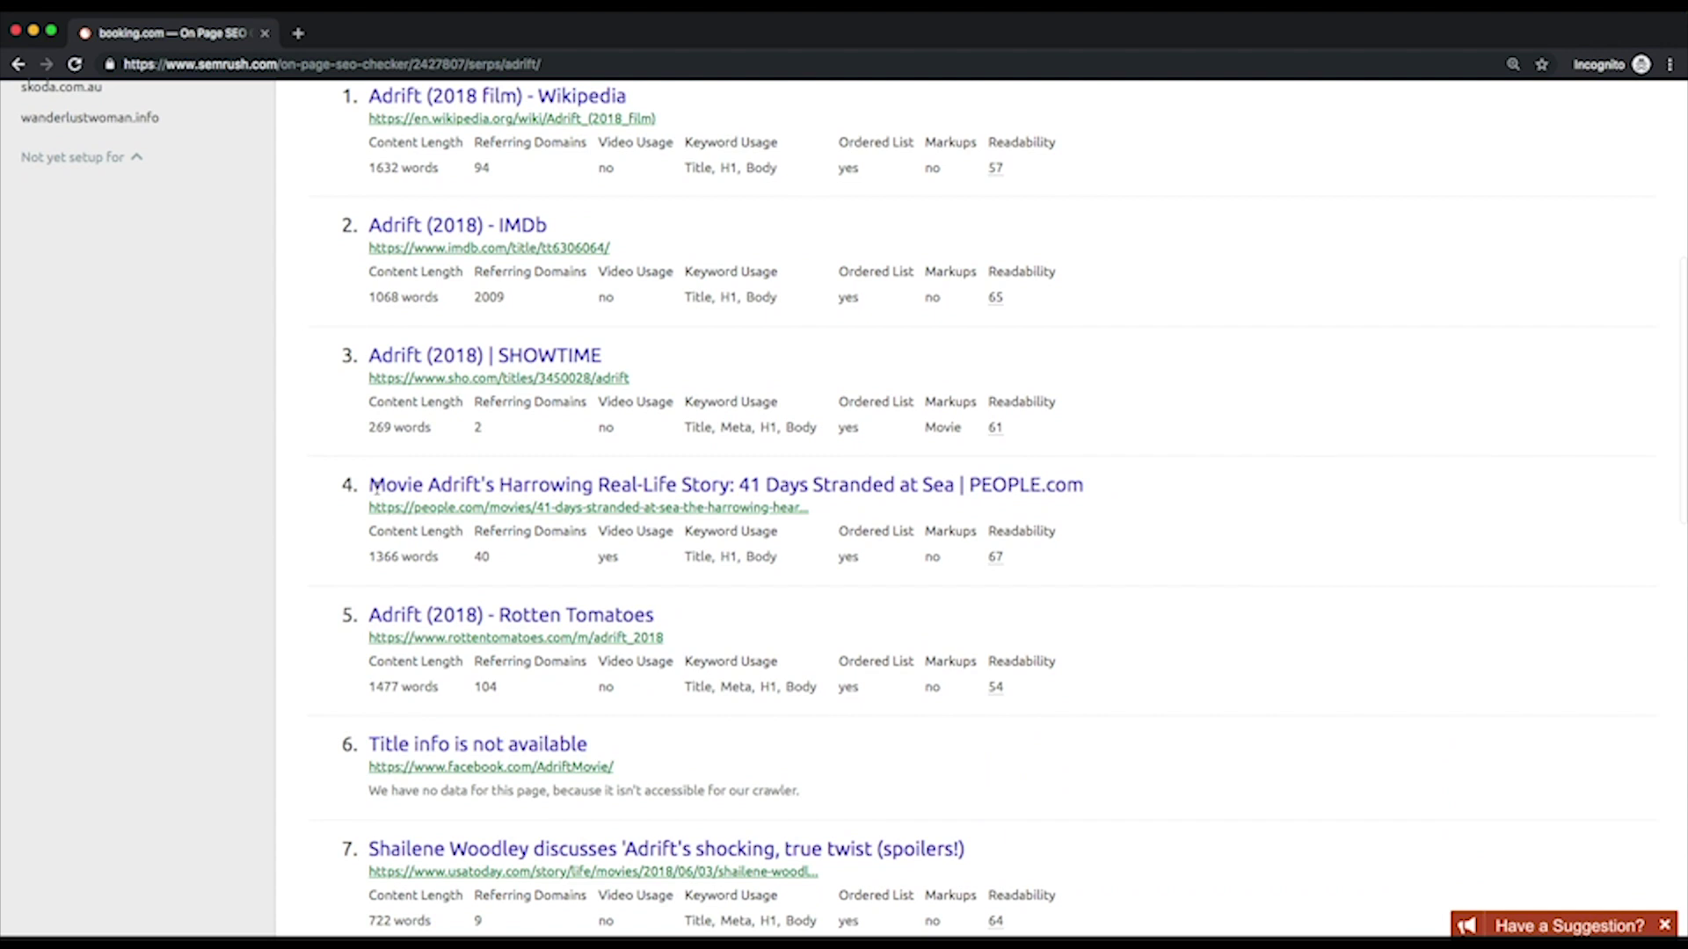
pyautogui.scroll(-5, 376, 489)
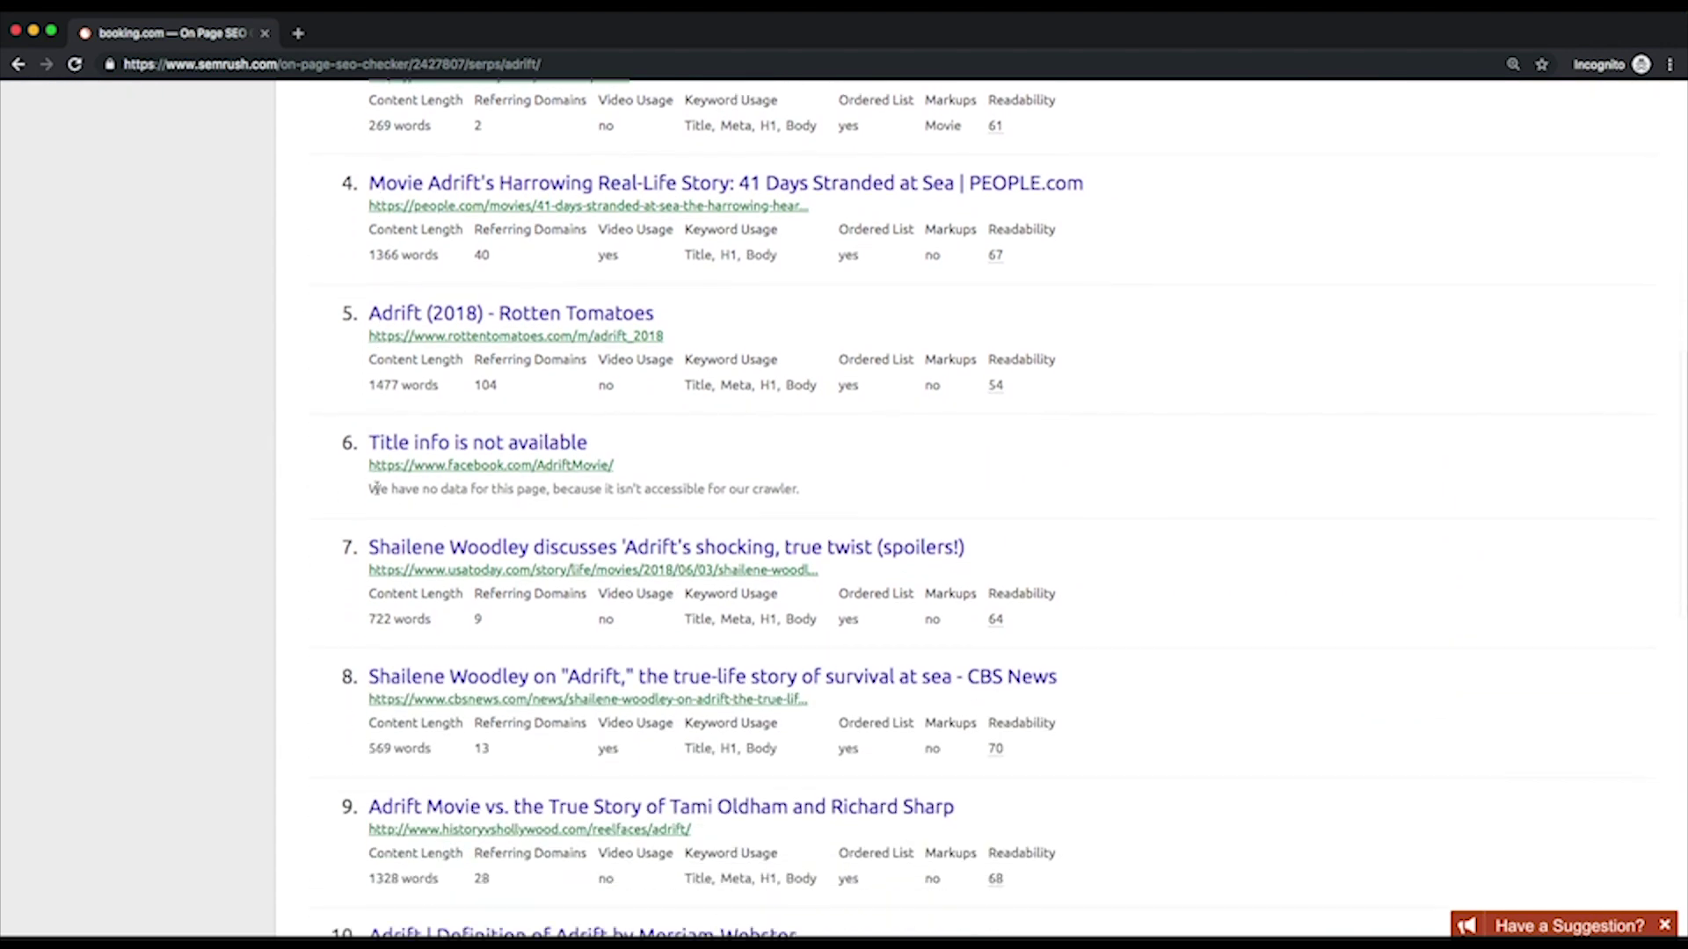
pyautogui.scroll(-5, 378, 495)
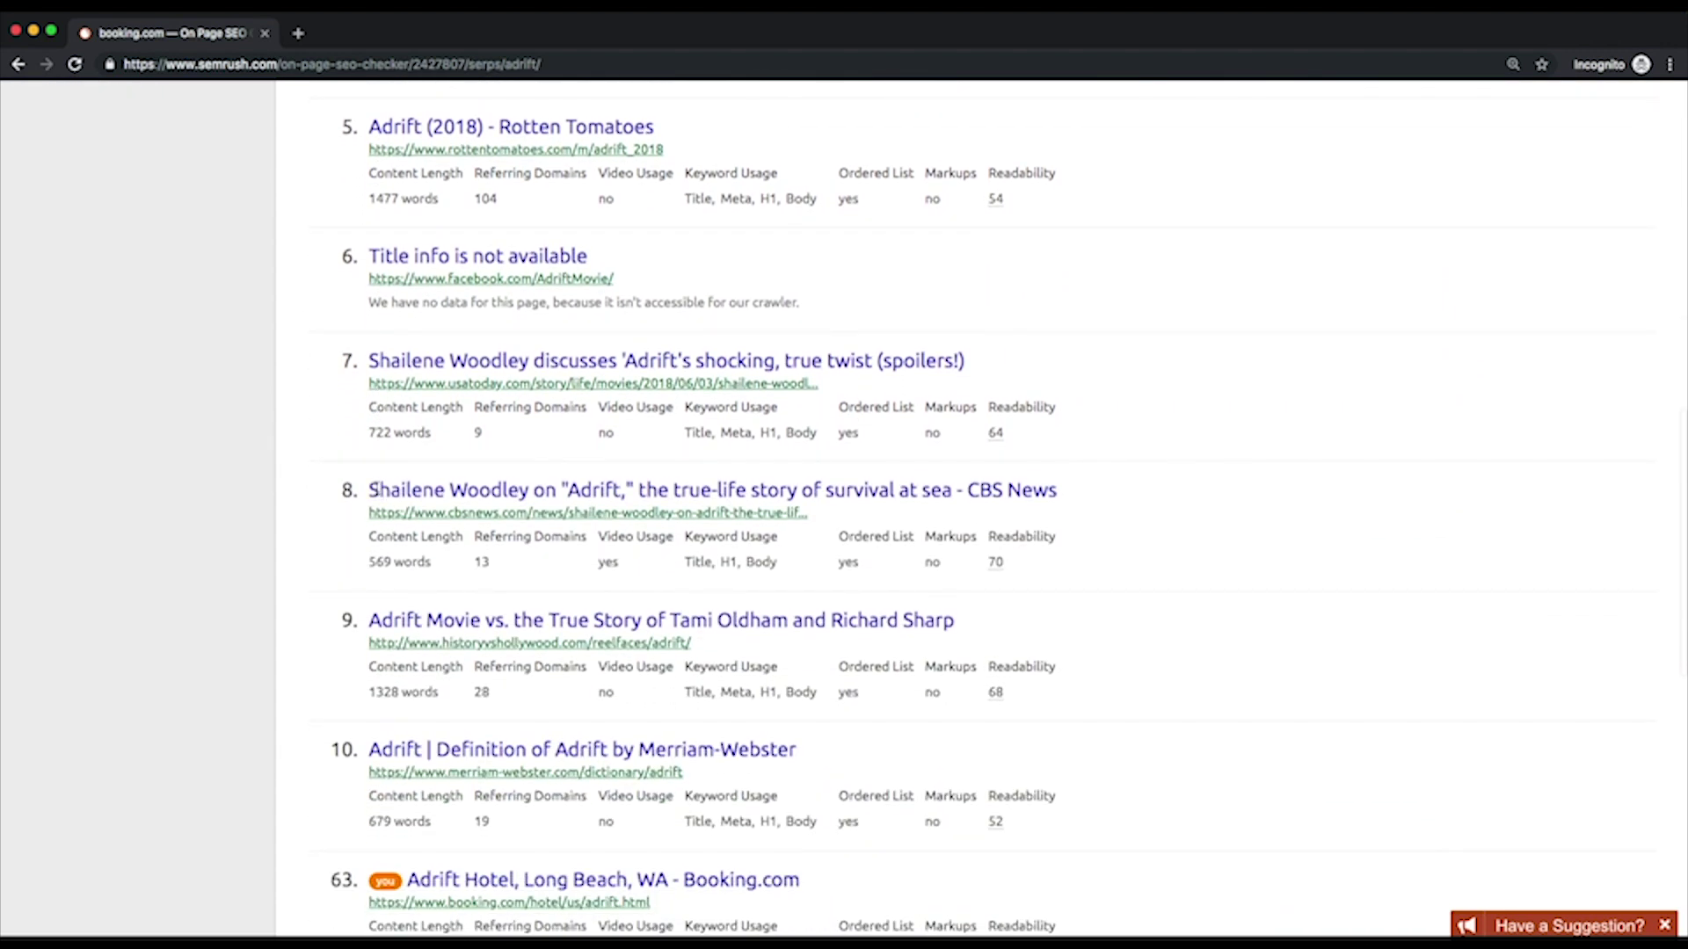
pyautogui.scroll(-3, 376, 490)
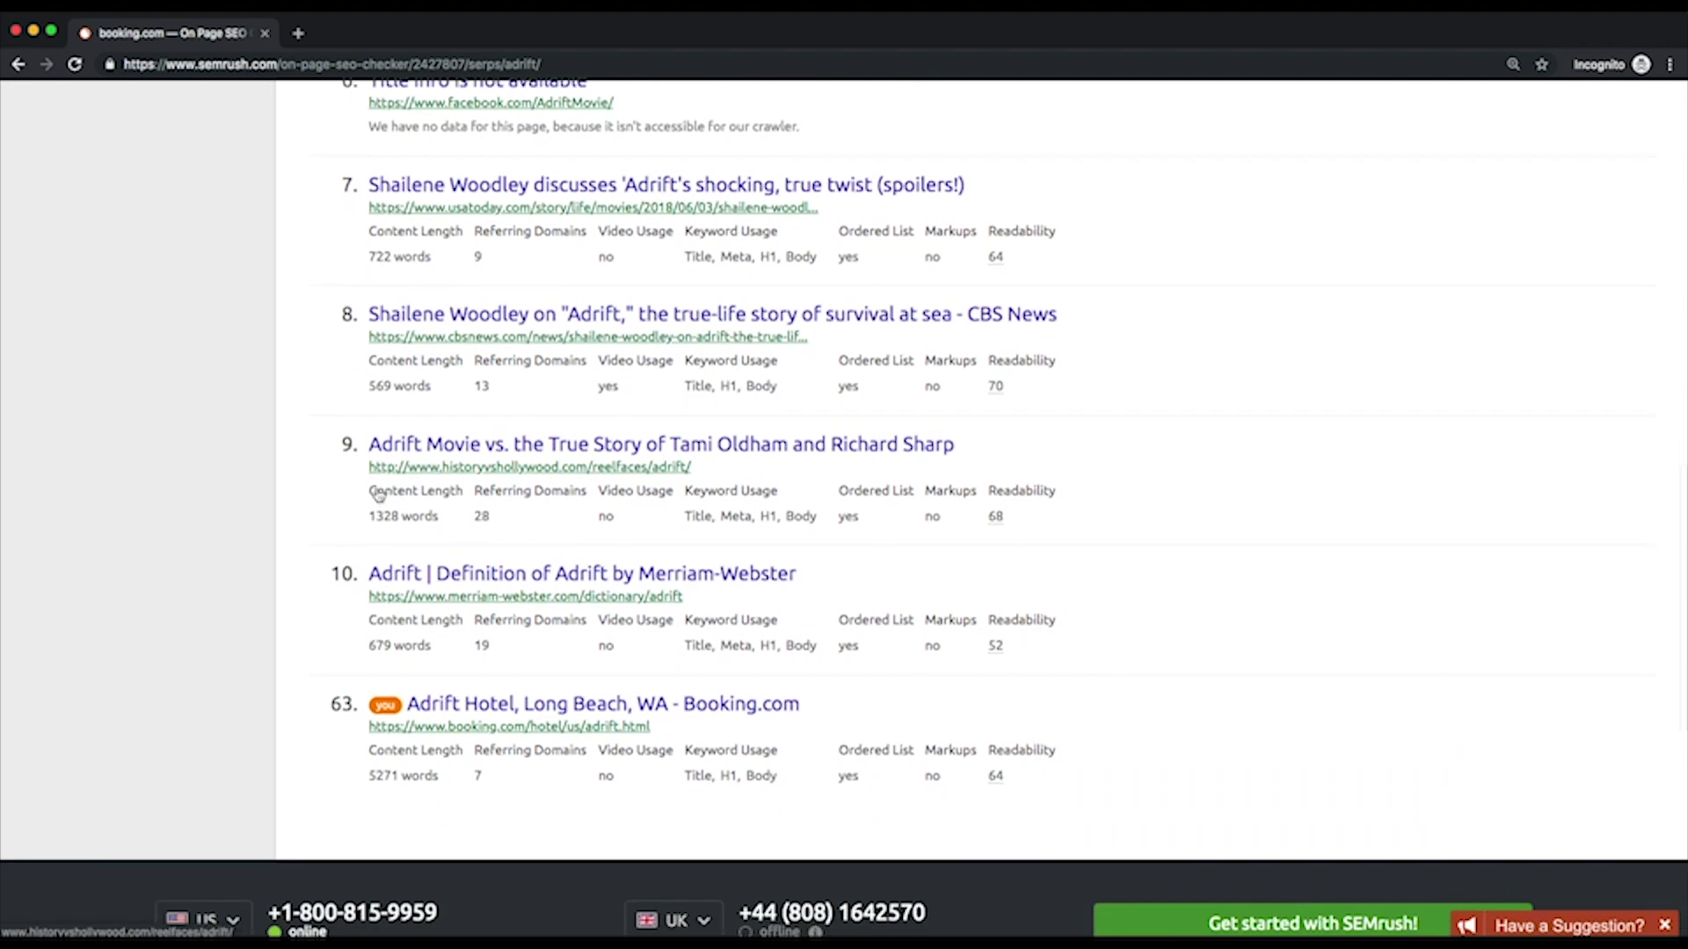
pyautogui.scroll(5, 378, 495)
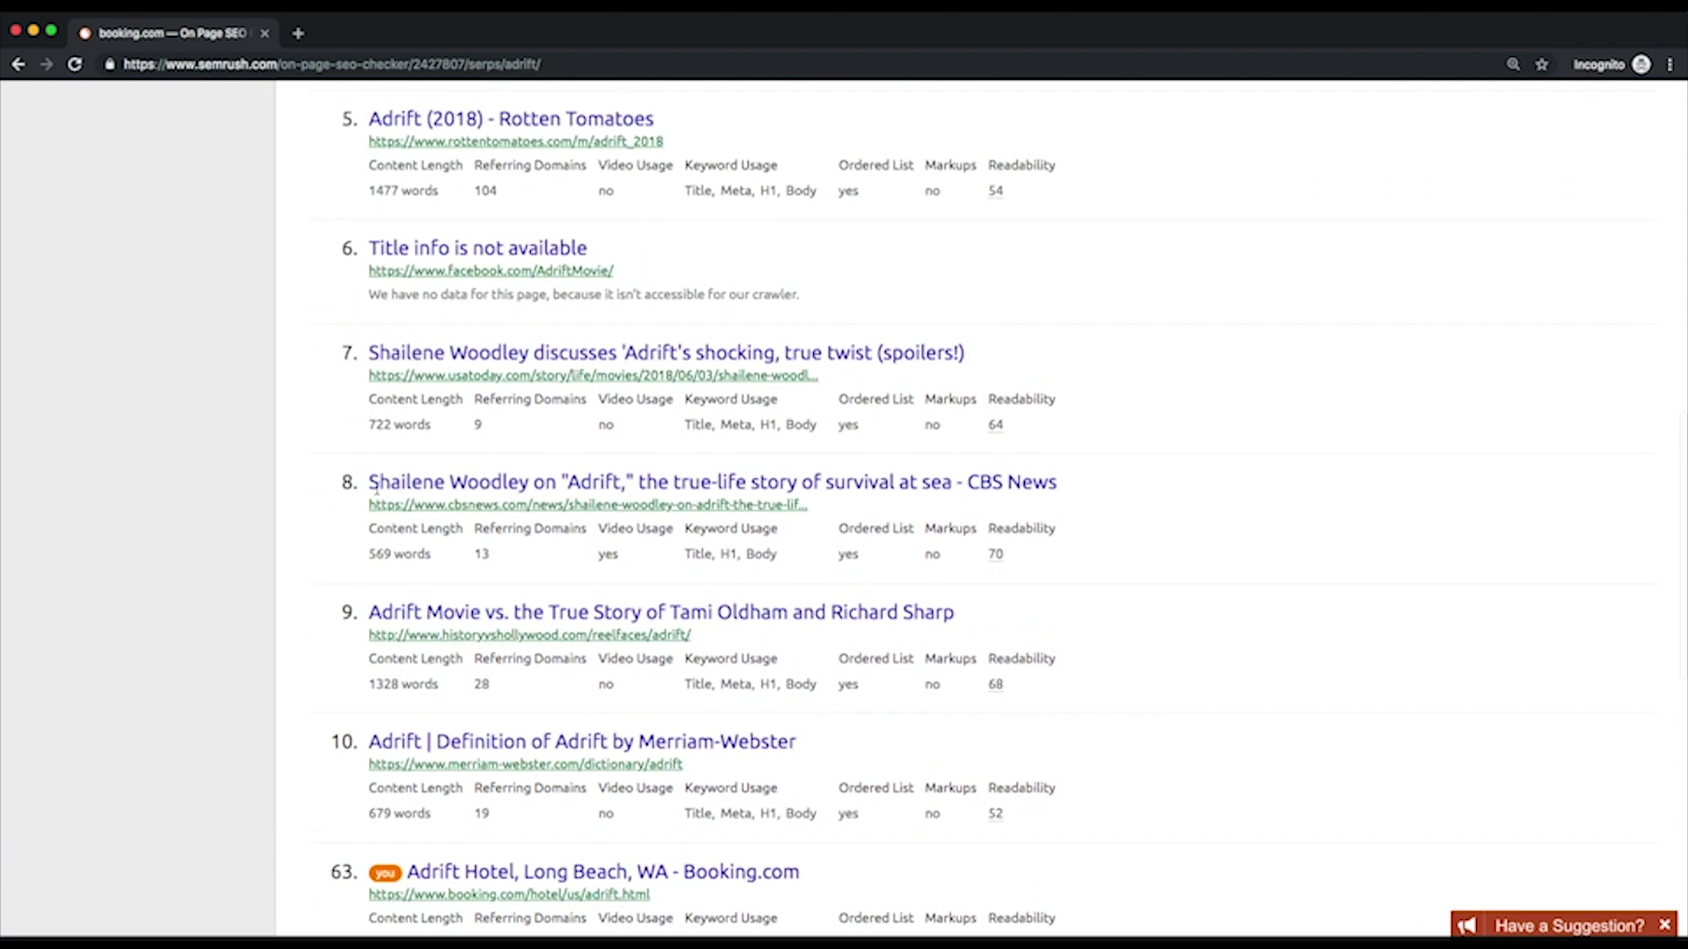
pyautogui.scroll(12, 376, 488)
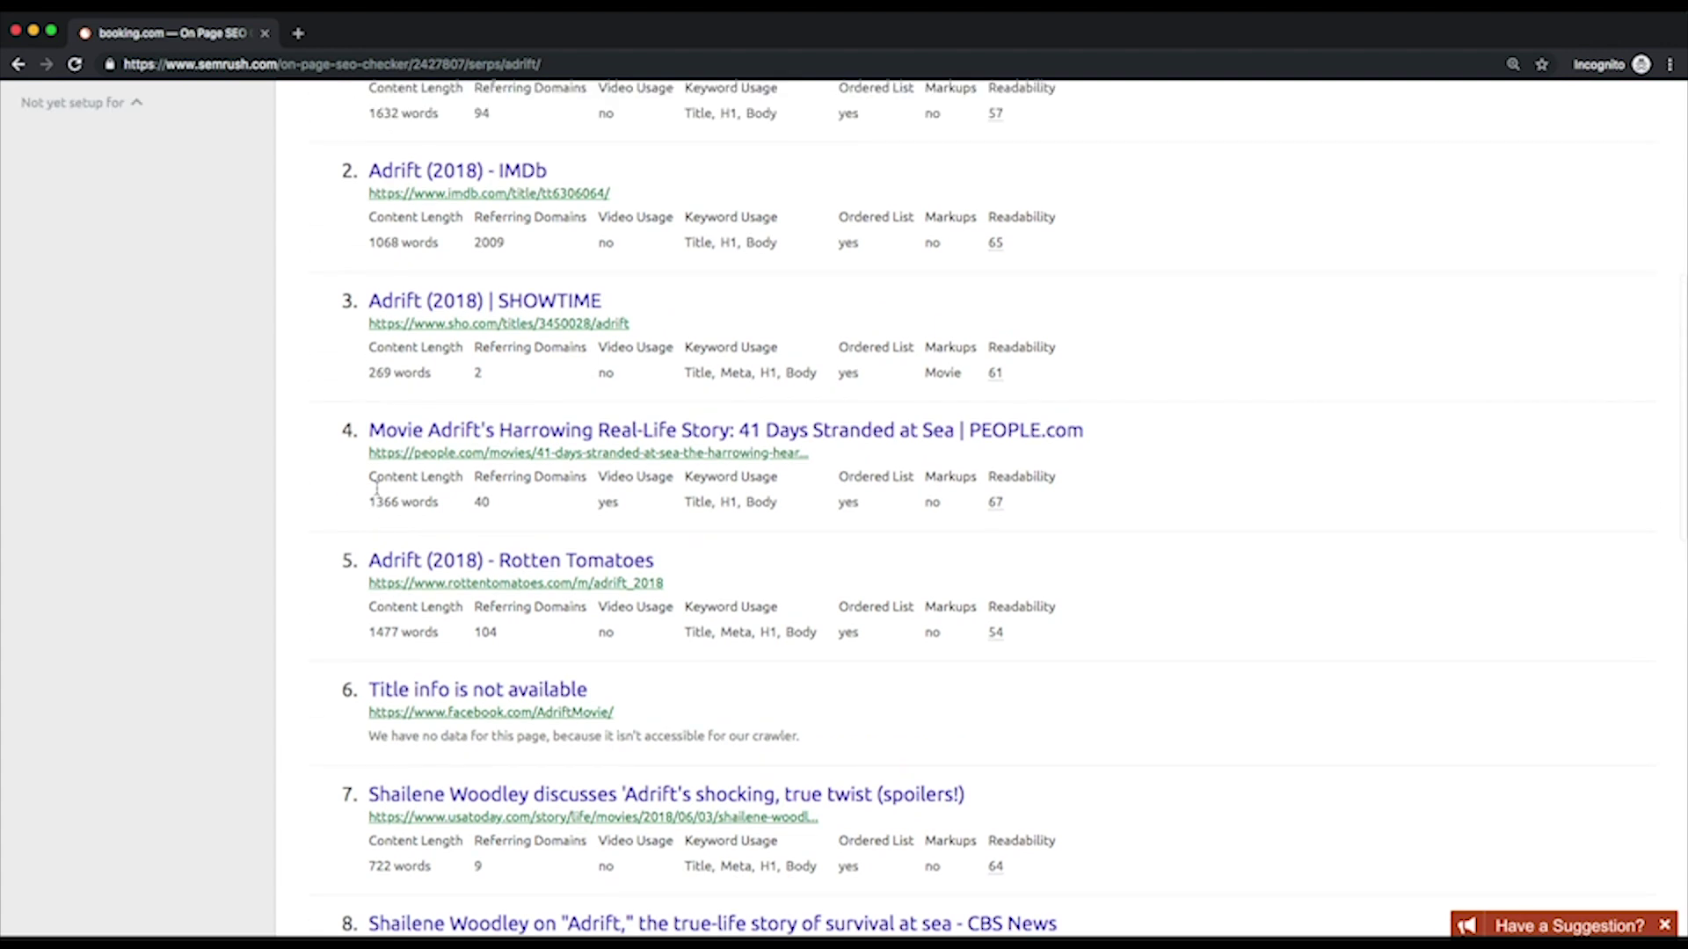
pyautogui.scroll(8, 376, 489)
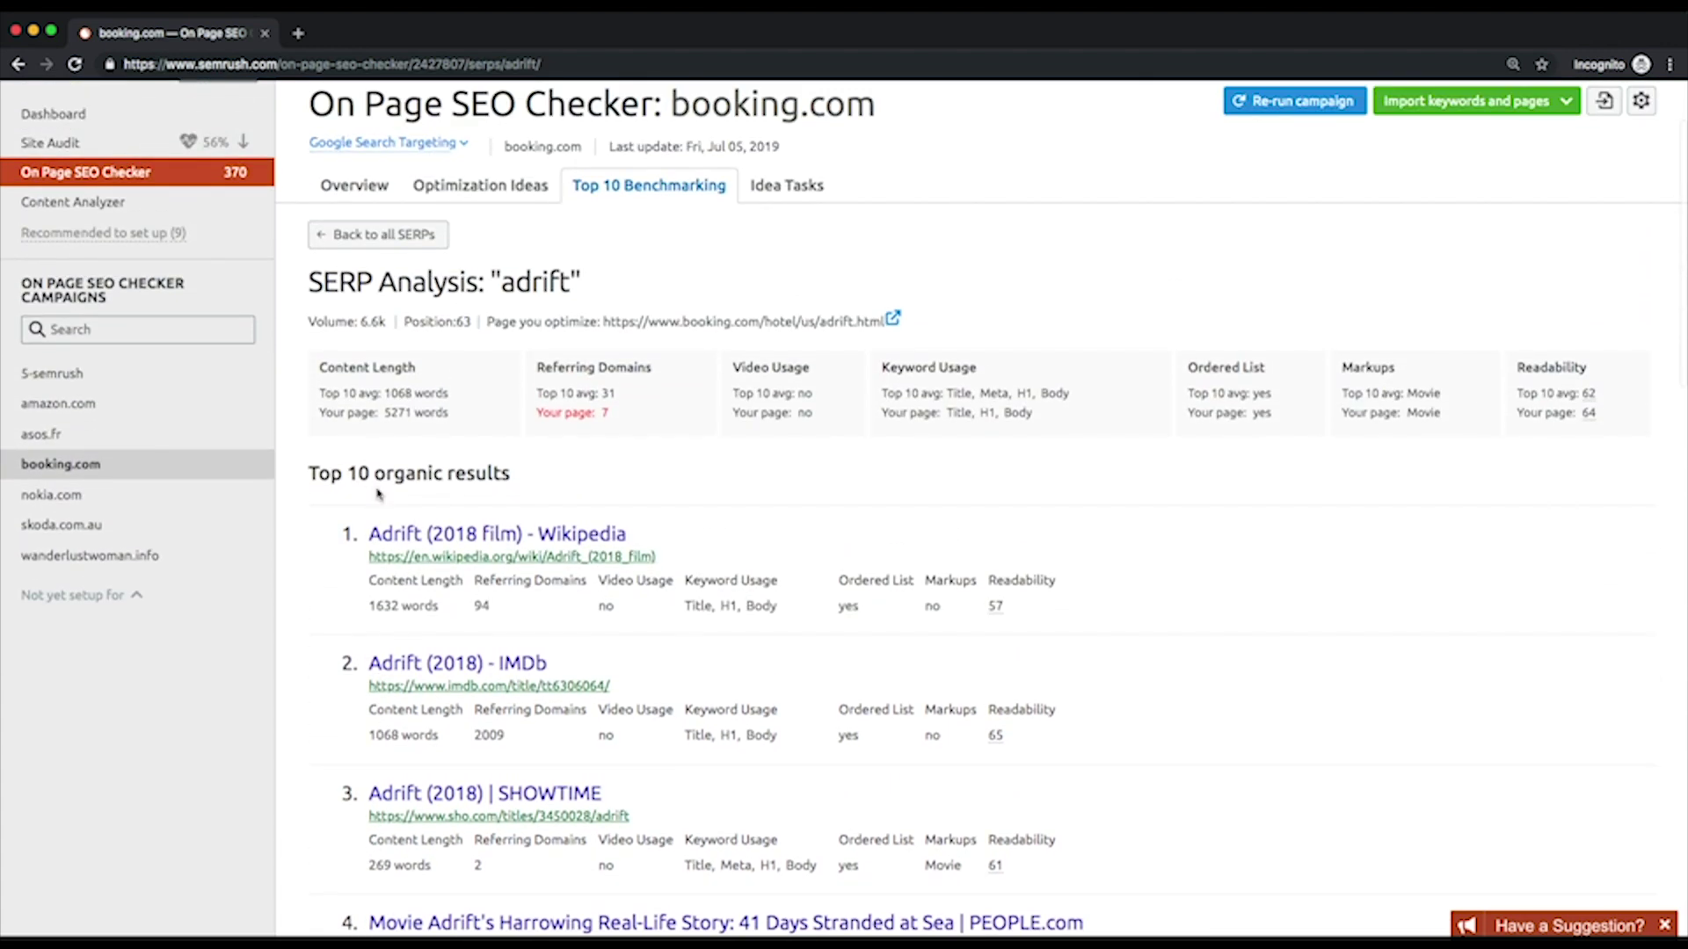
# - Open the Idea Tasks report and check the comparison parameter dropdown
pyautogui.click(774, 186)
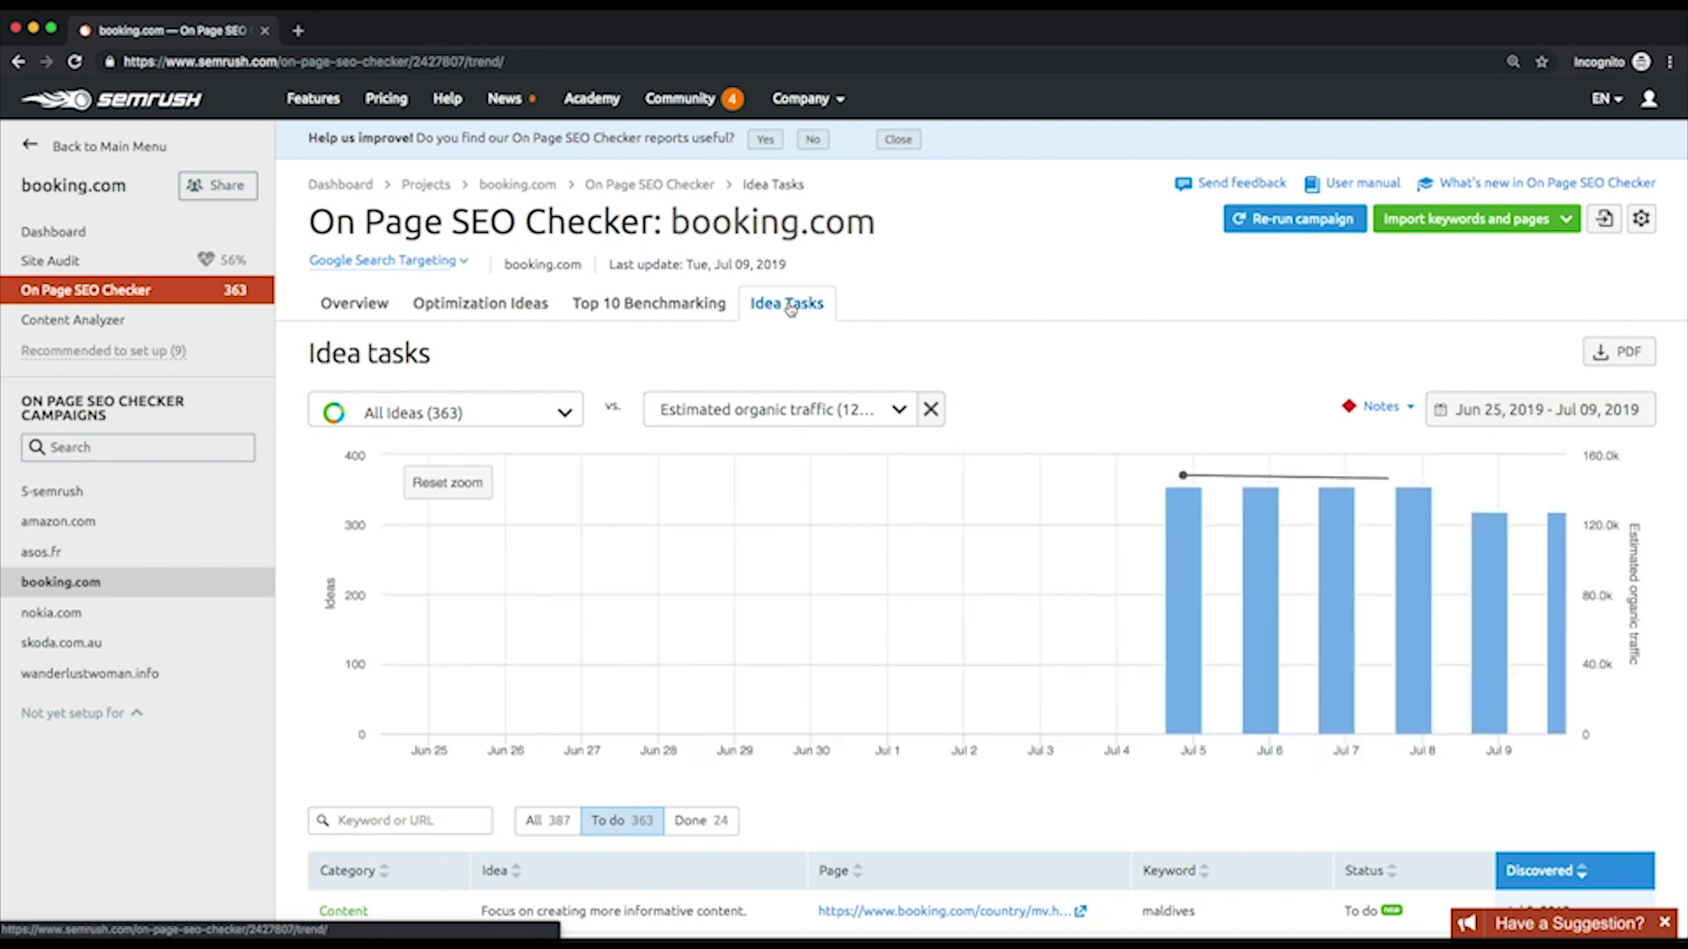
pyautogui.scroll(-3, 1029, 354)
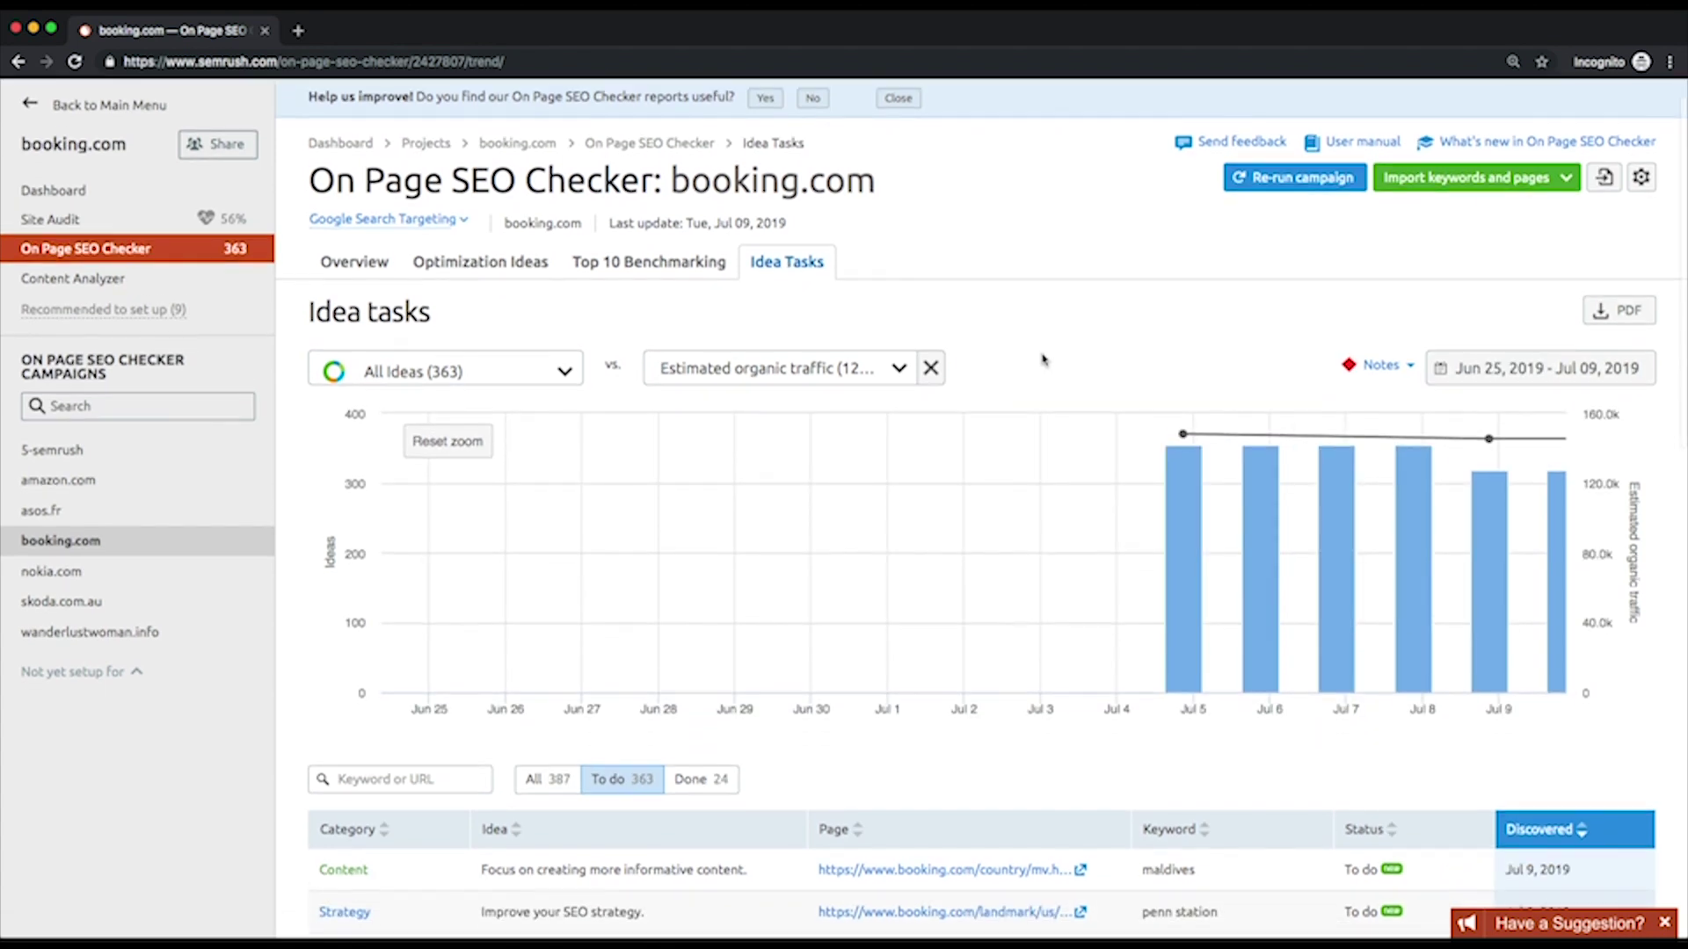
pyautogui.scroll(-2, 1046, 335)
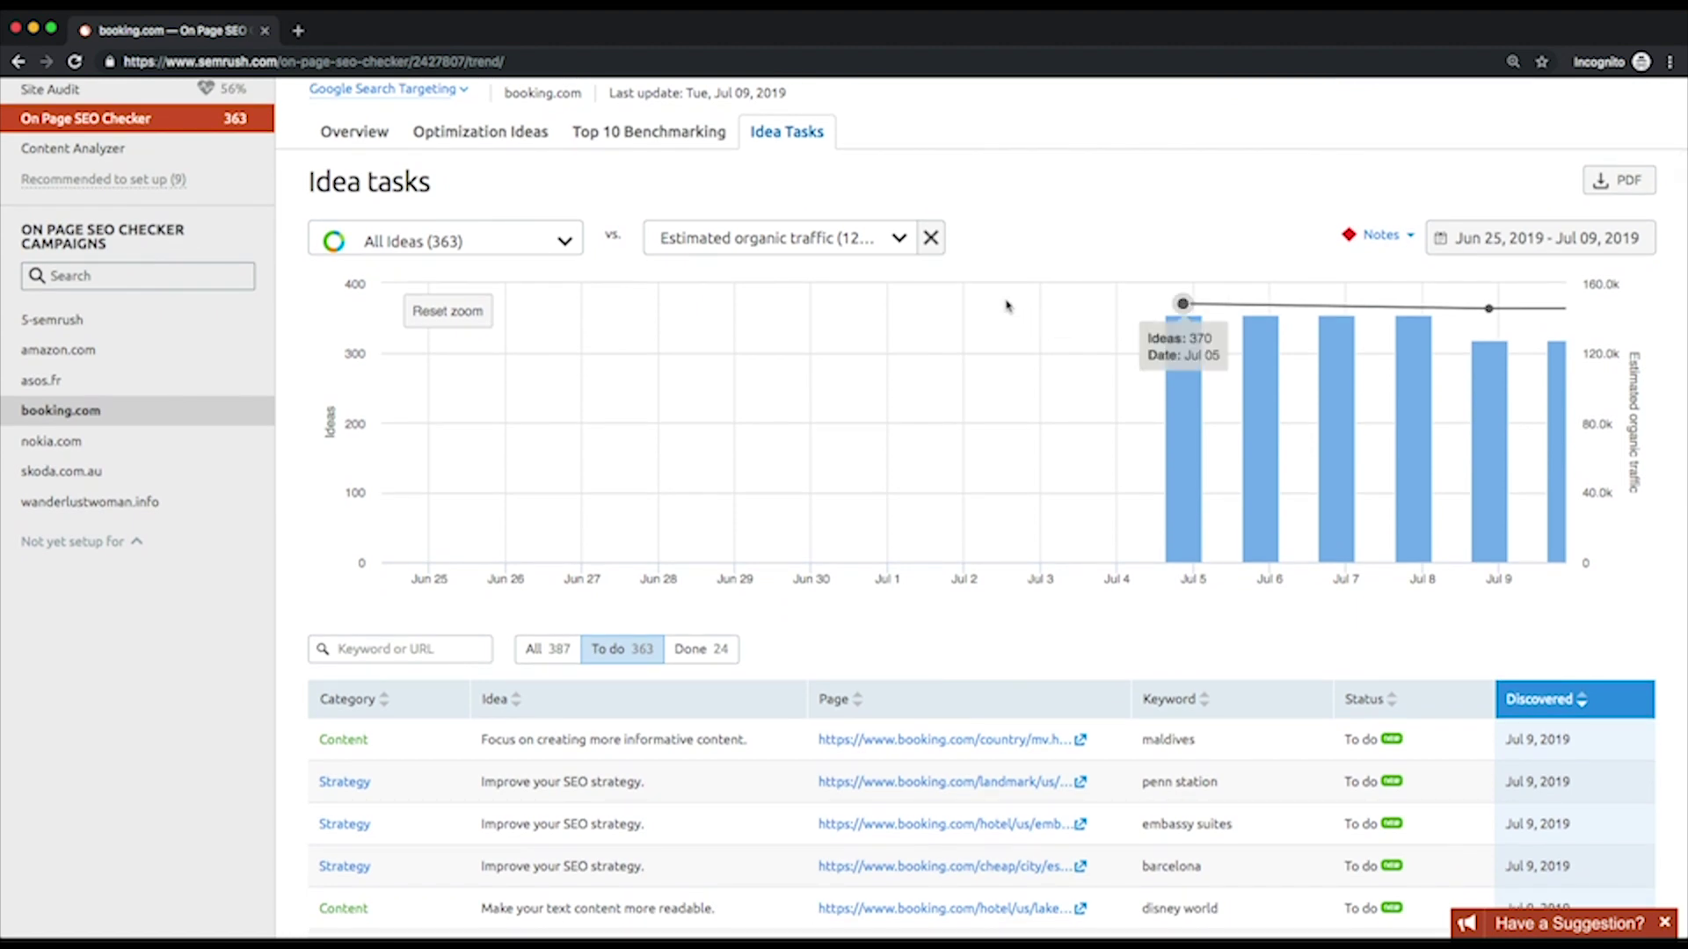
pyautogui.click(898, 240)
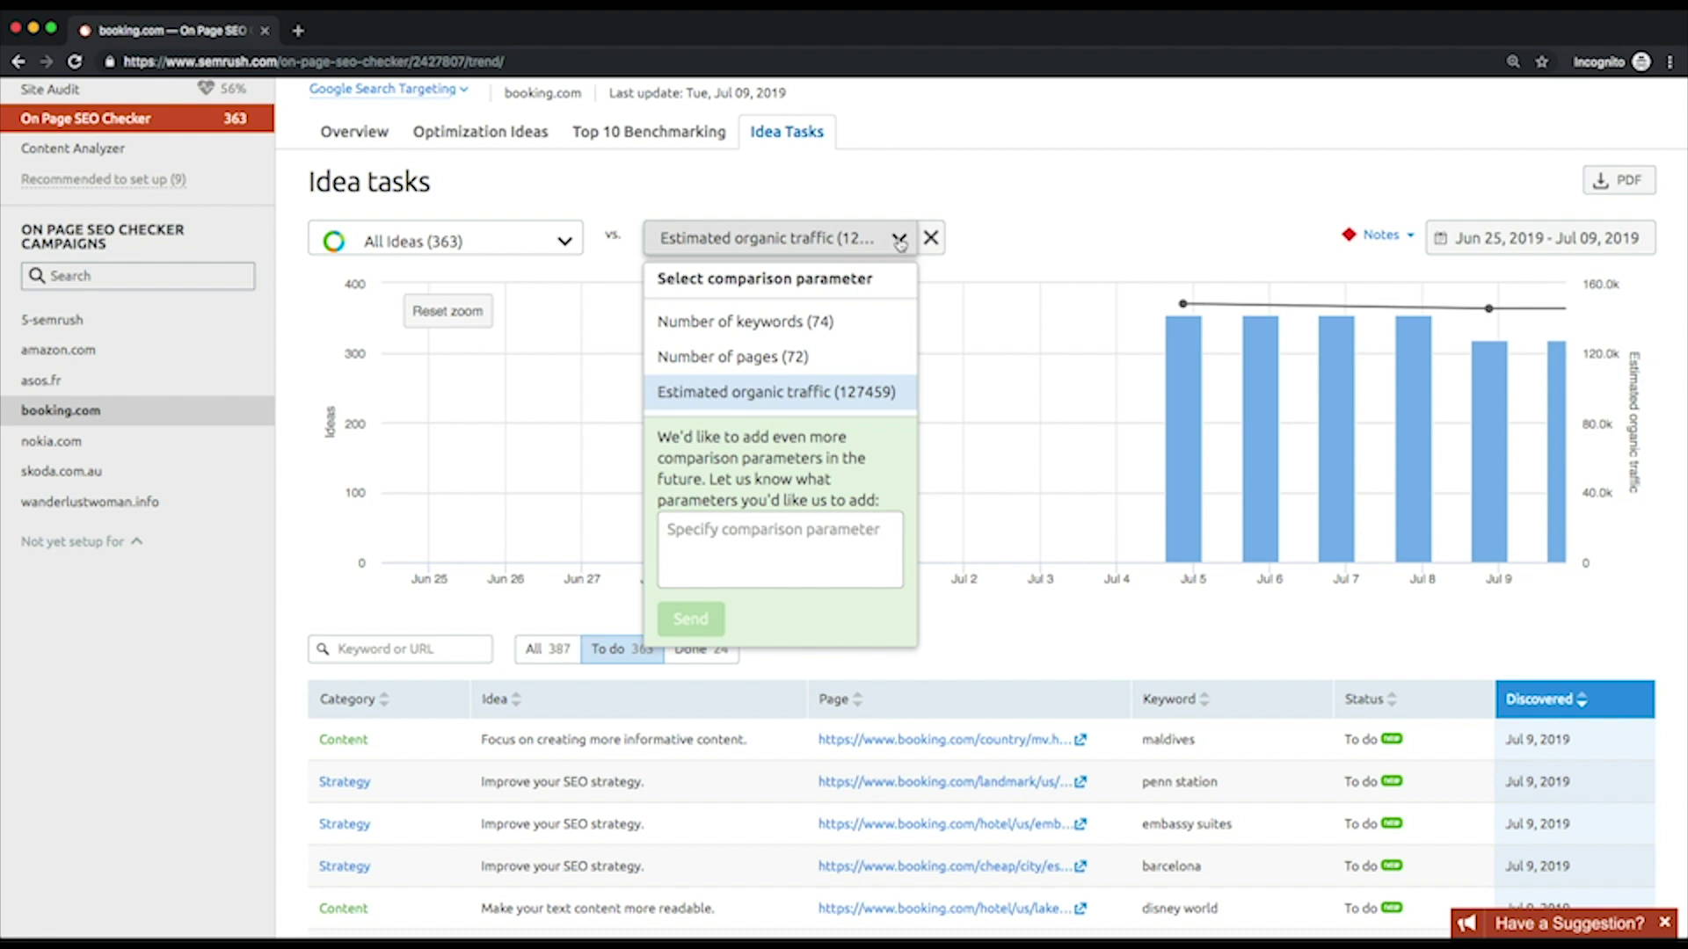
pyautogui.click(899, 240)
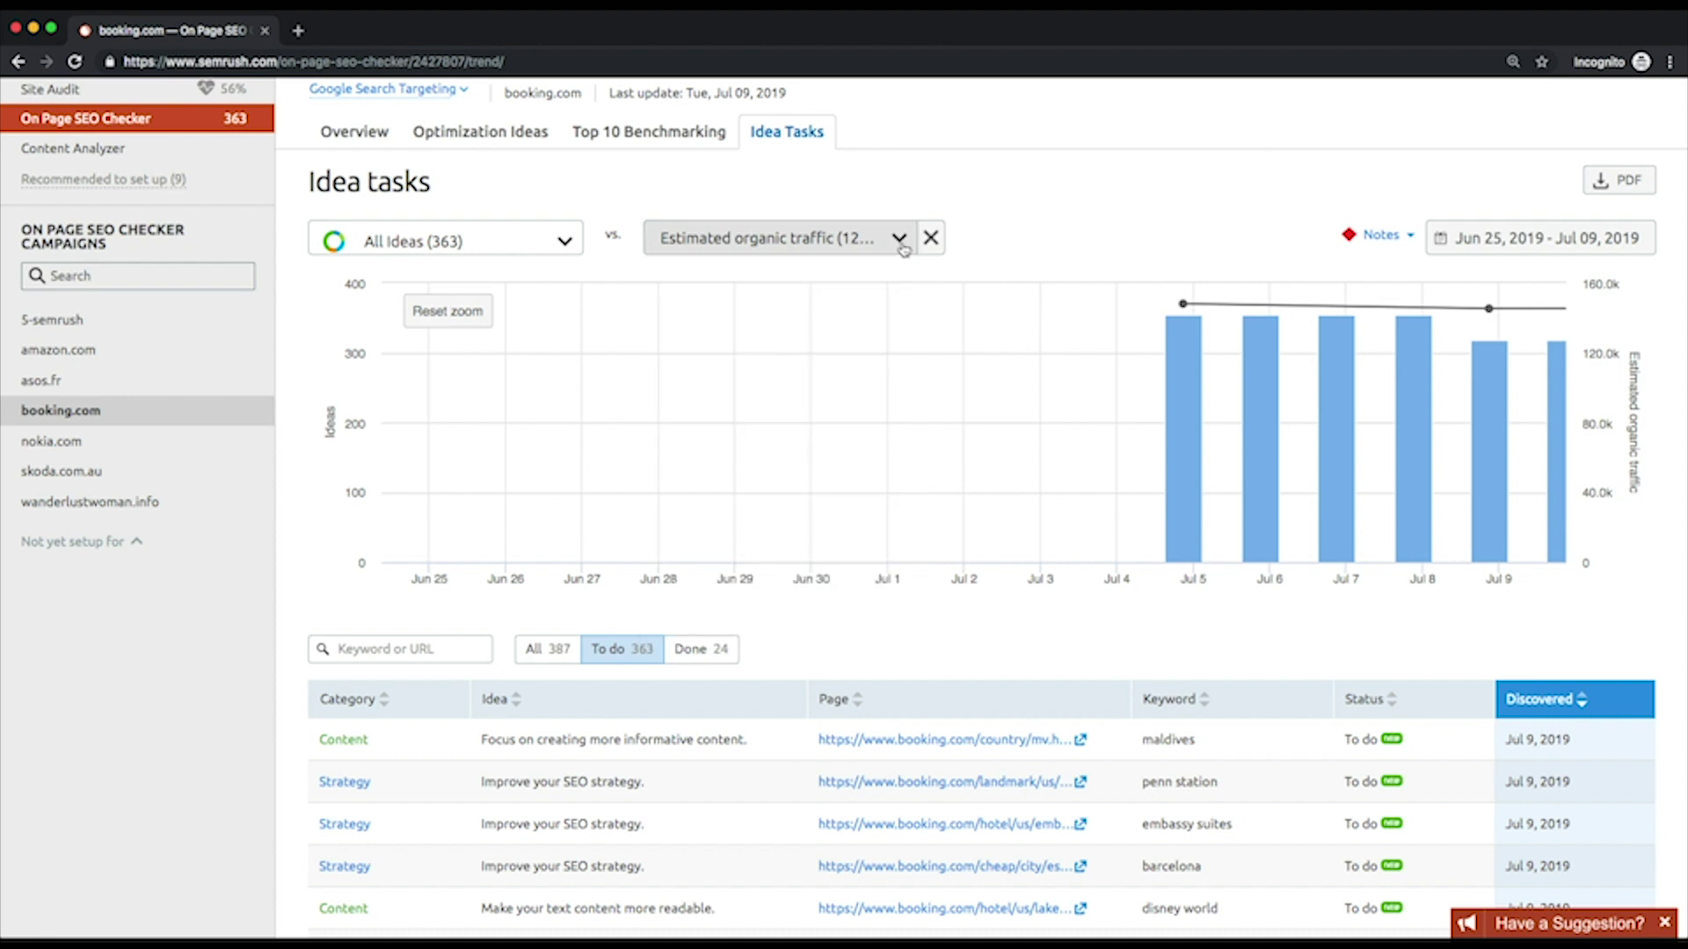
# - Switch the idea list between Done (24) and To do (363) filters
pyautogui.scroll(-3, 1068, 255)
pyautogui.scroll(-3, 1068, 255)
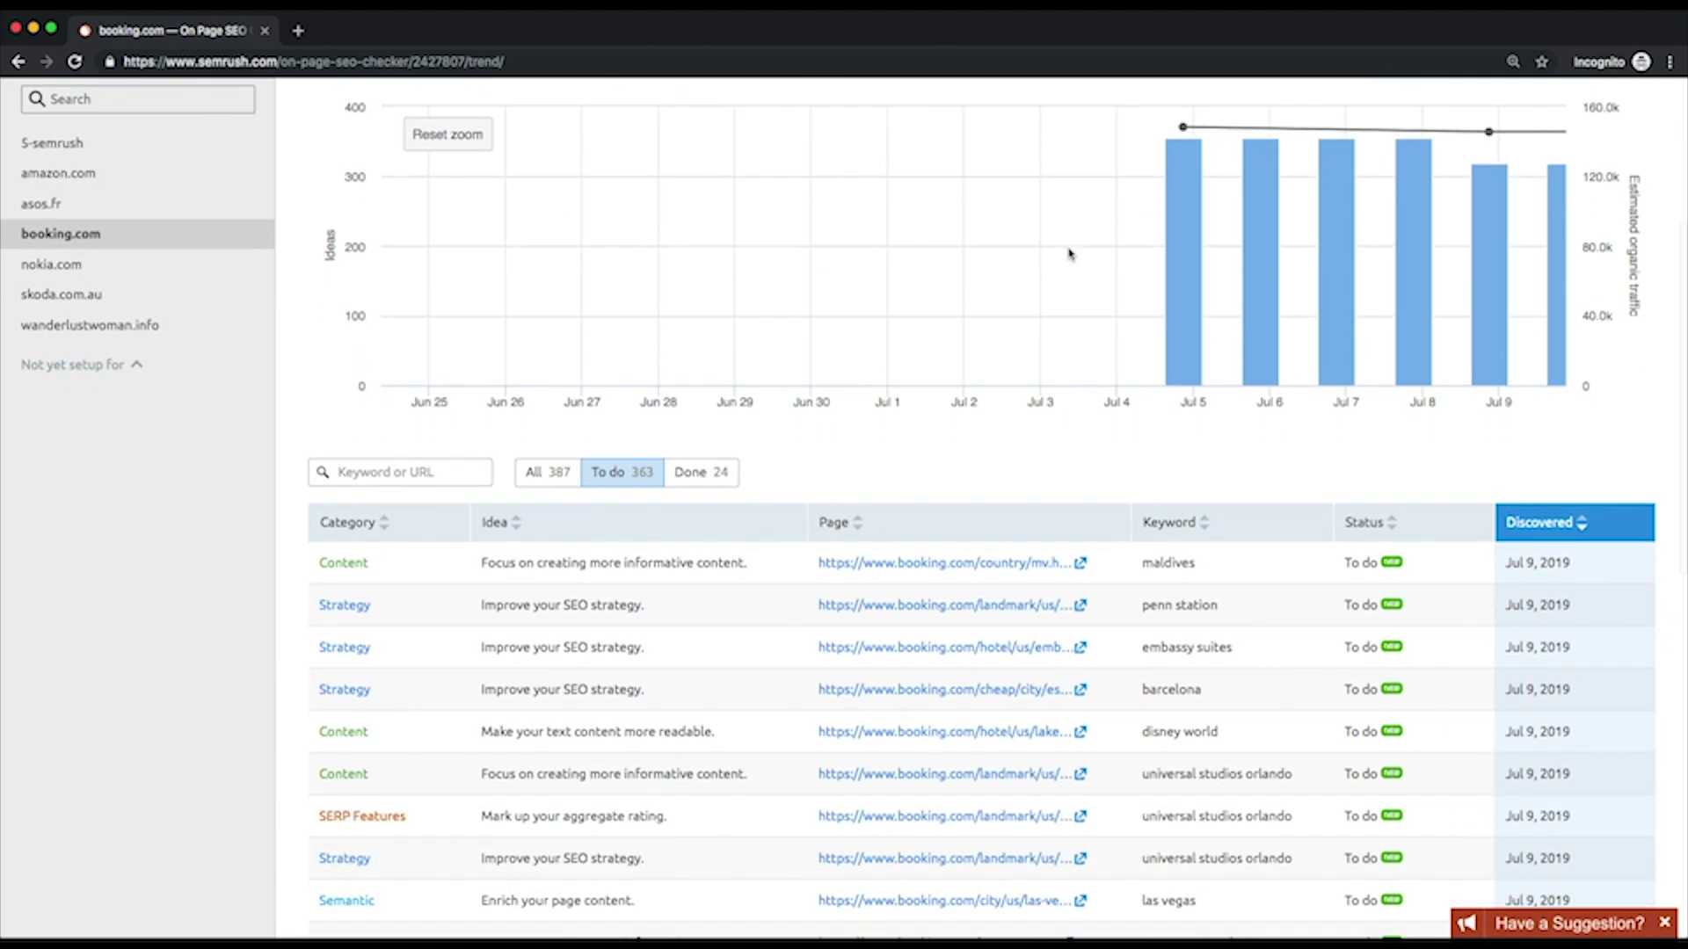
pyautogui.scroll(-1, 1069, 253)
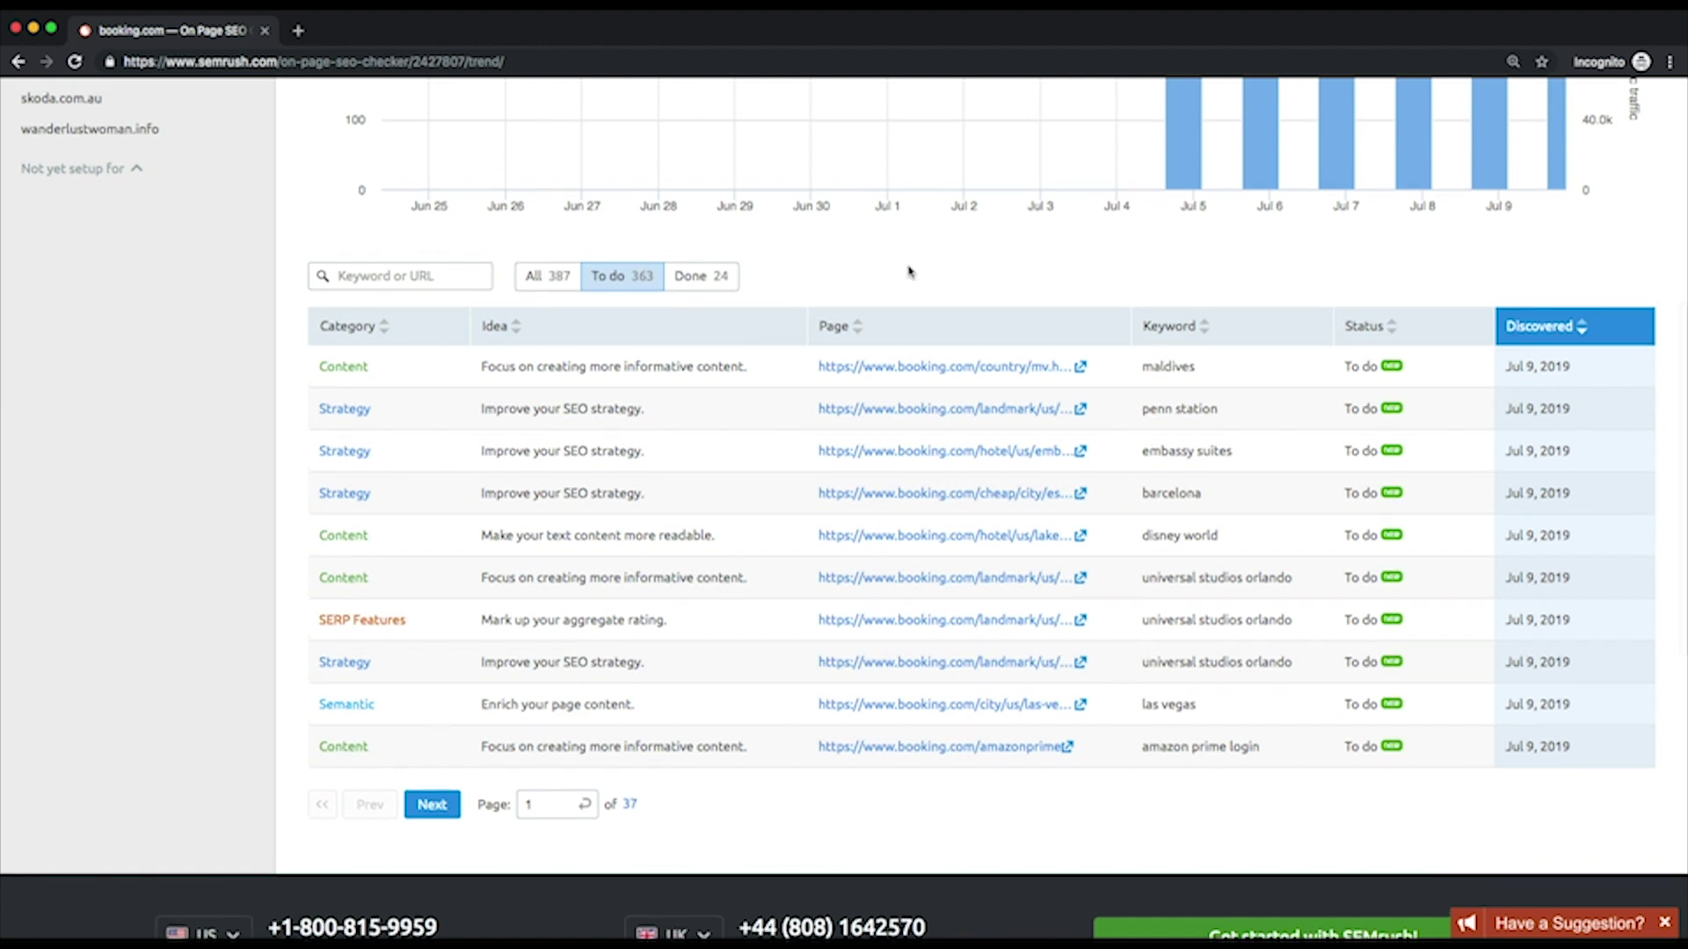
pyautogui.scroll(-1, 719, 277)
pyautogui.click(719, 275)
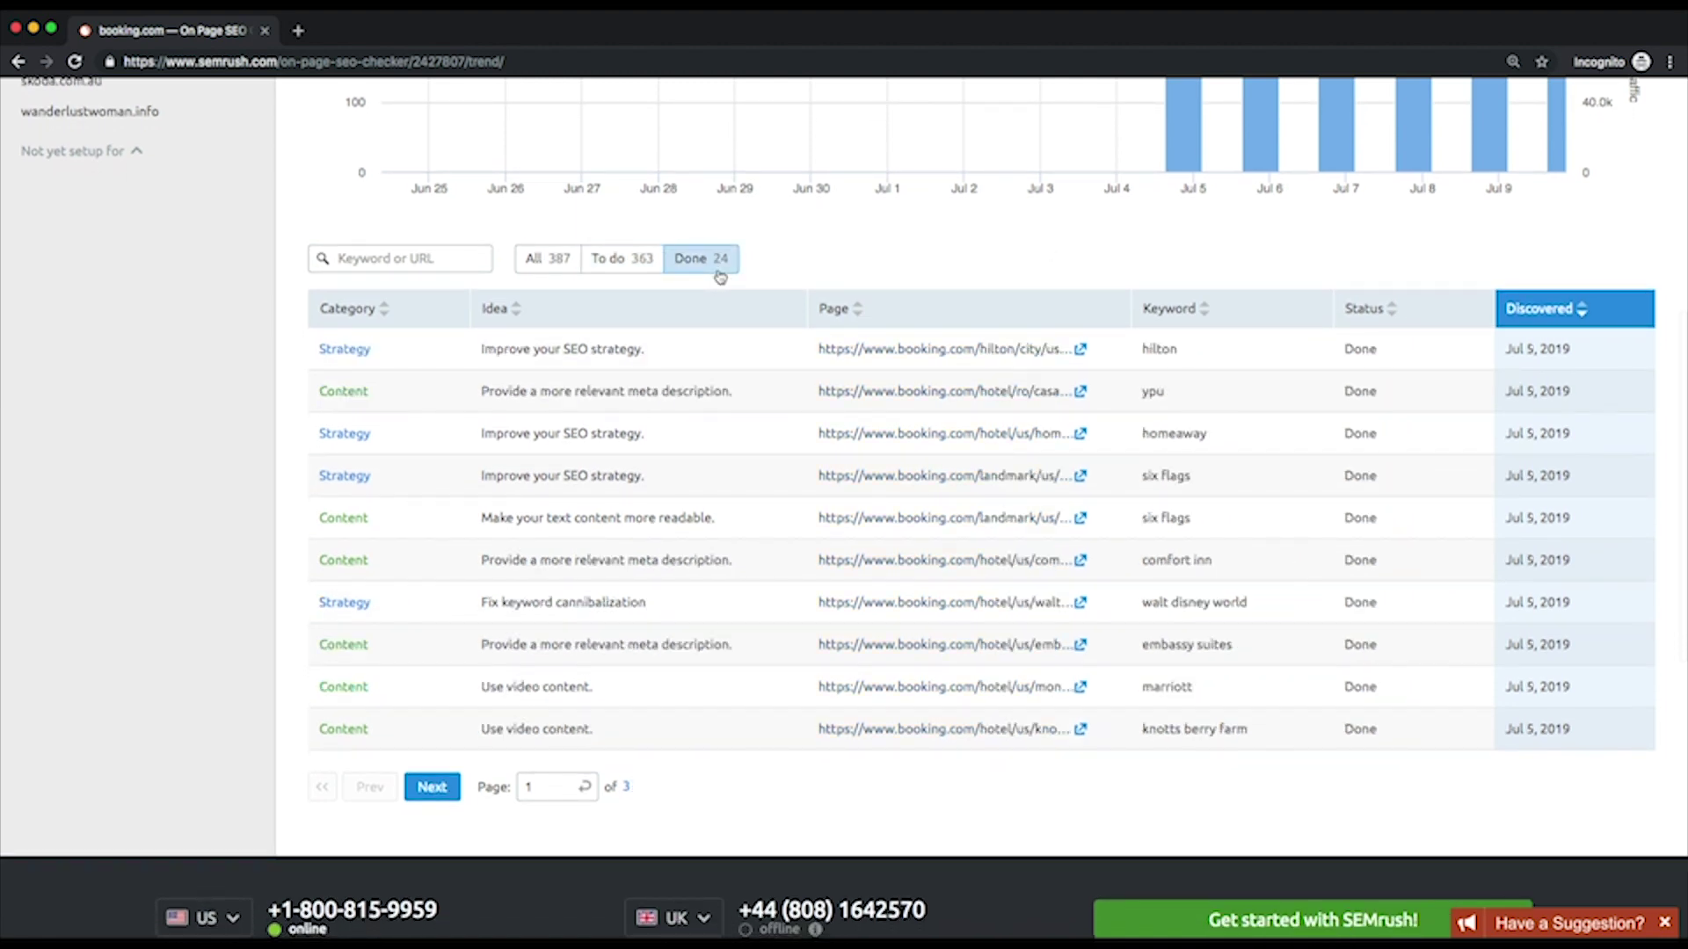
pyautogui.click(613, 263)
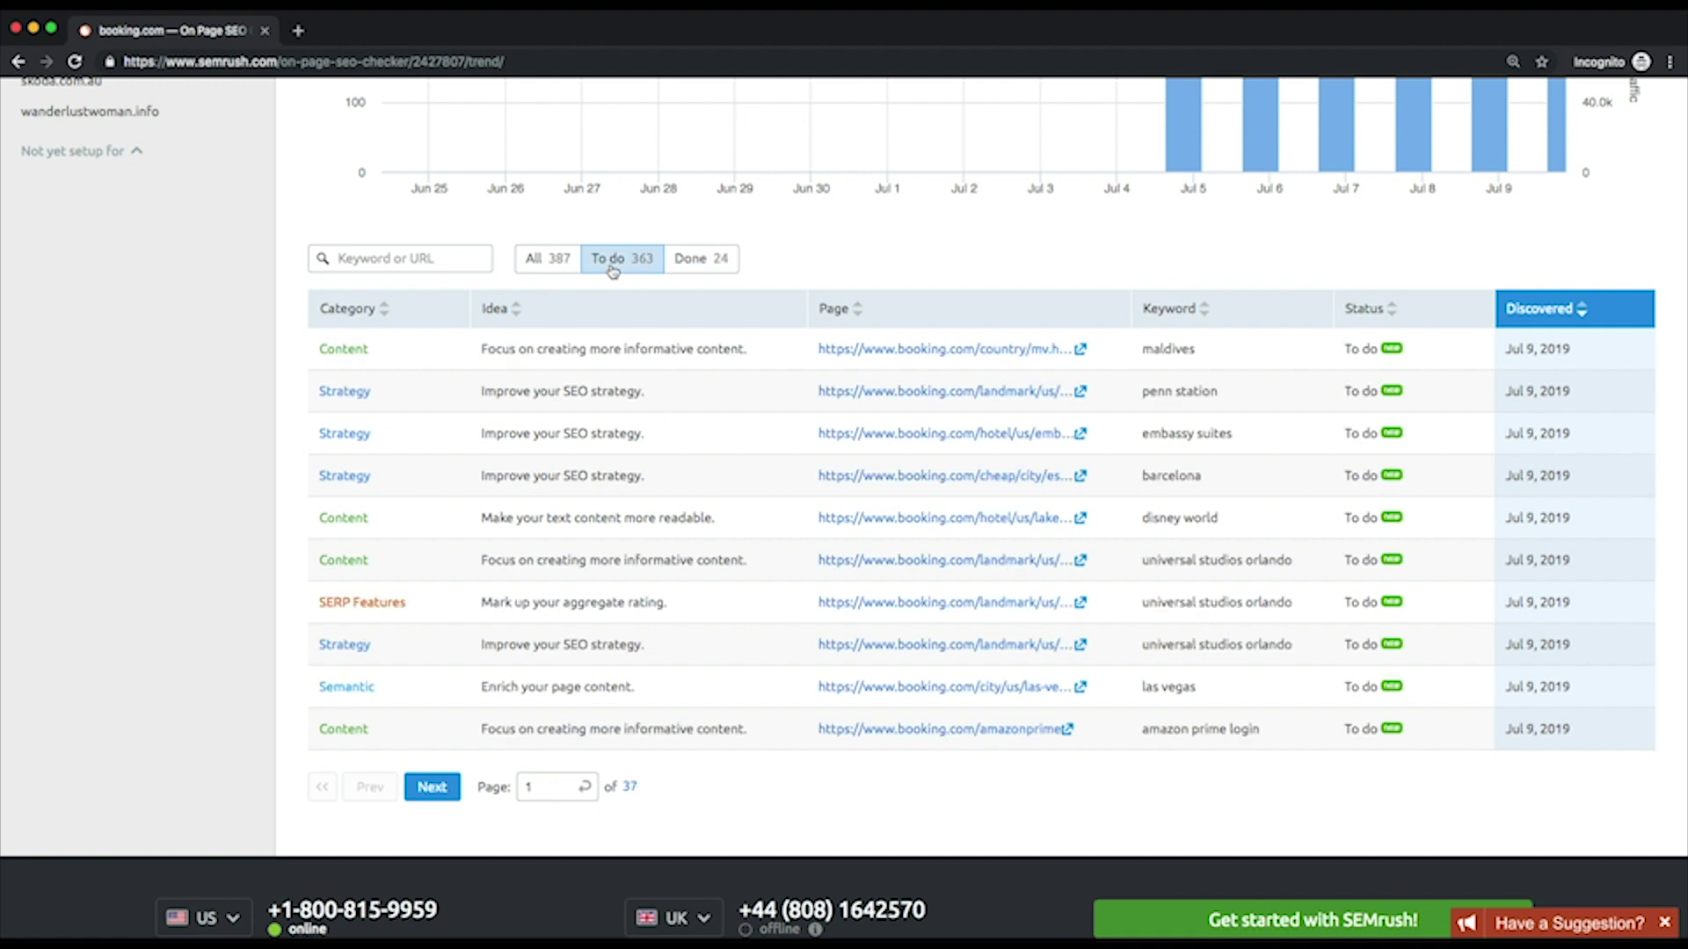
pyautogui.scroll(5, 870, 266)
pyautogui.scroll(3, 871, 266)
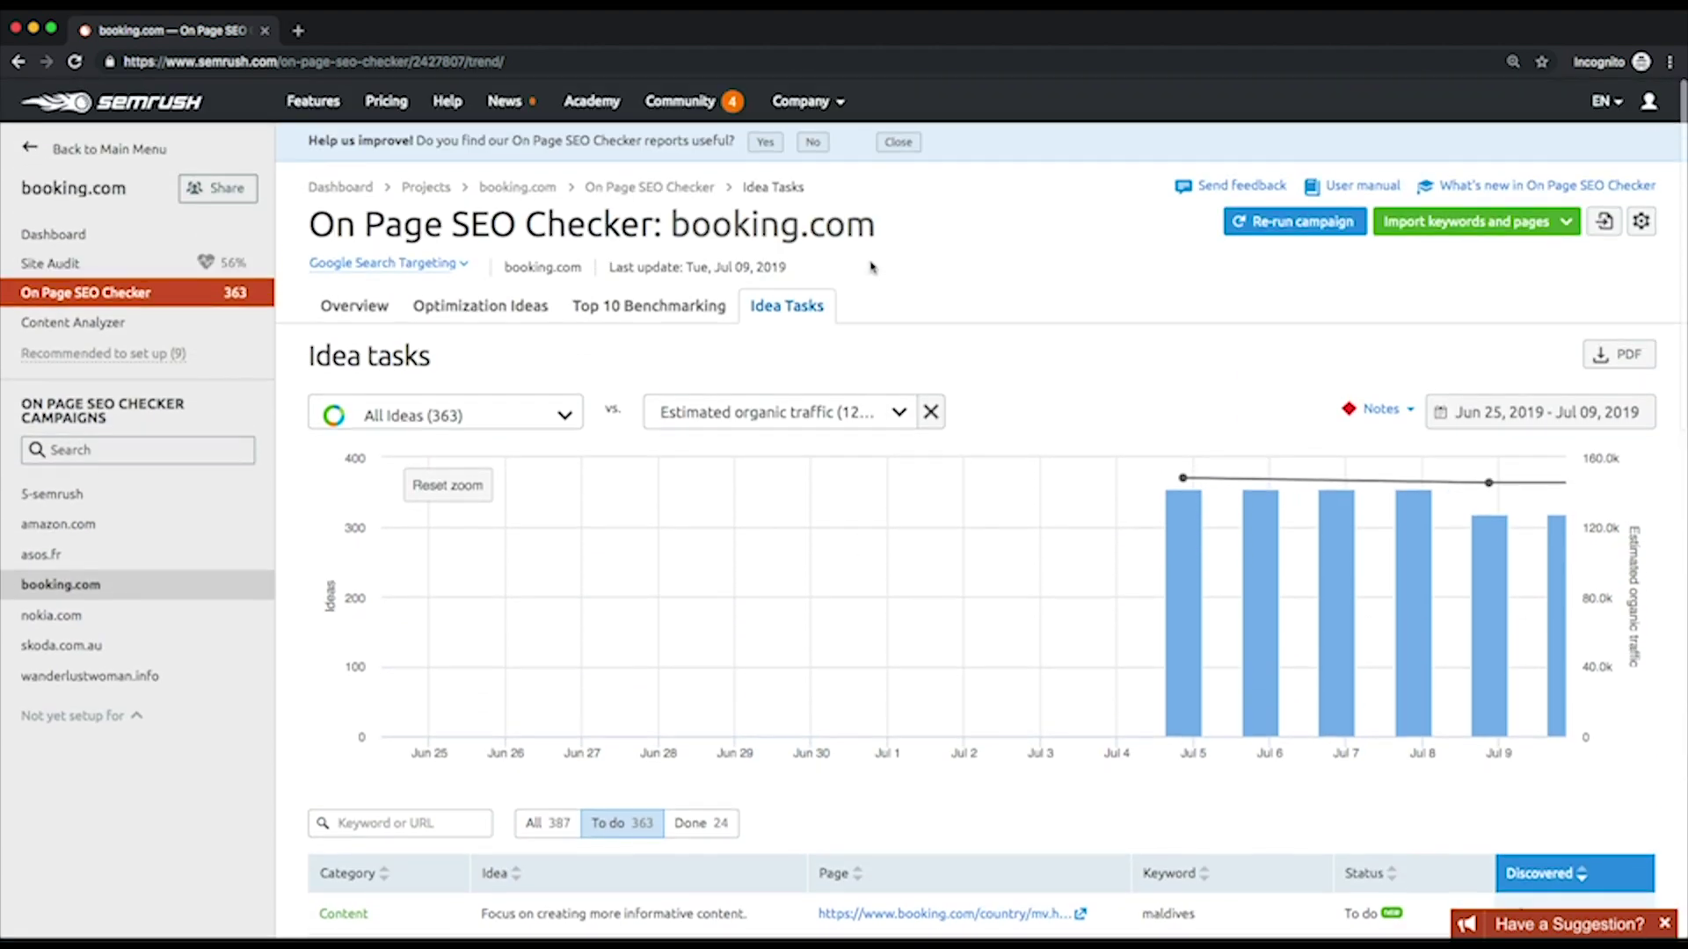
# - Open the PDF export, toggle 'Brand this report' on and off, and close without exporting
pyautogui.click(1618, 357)
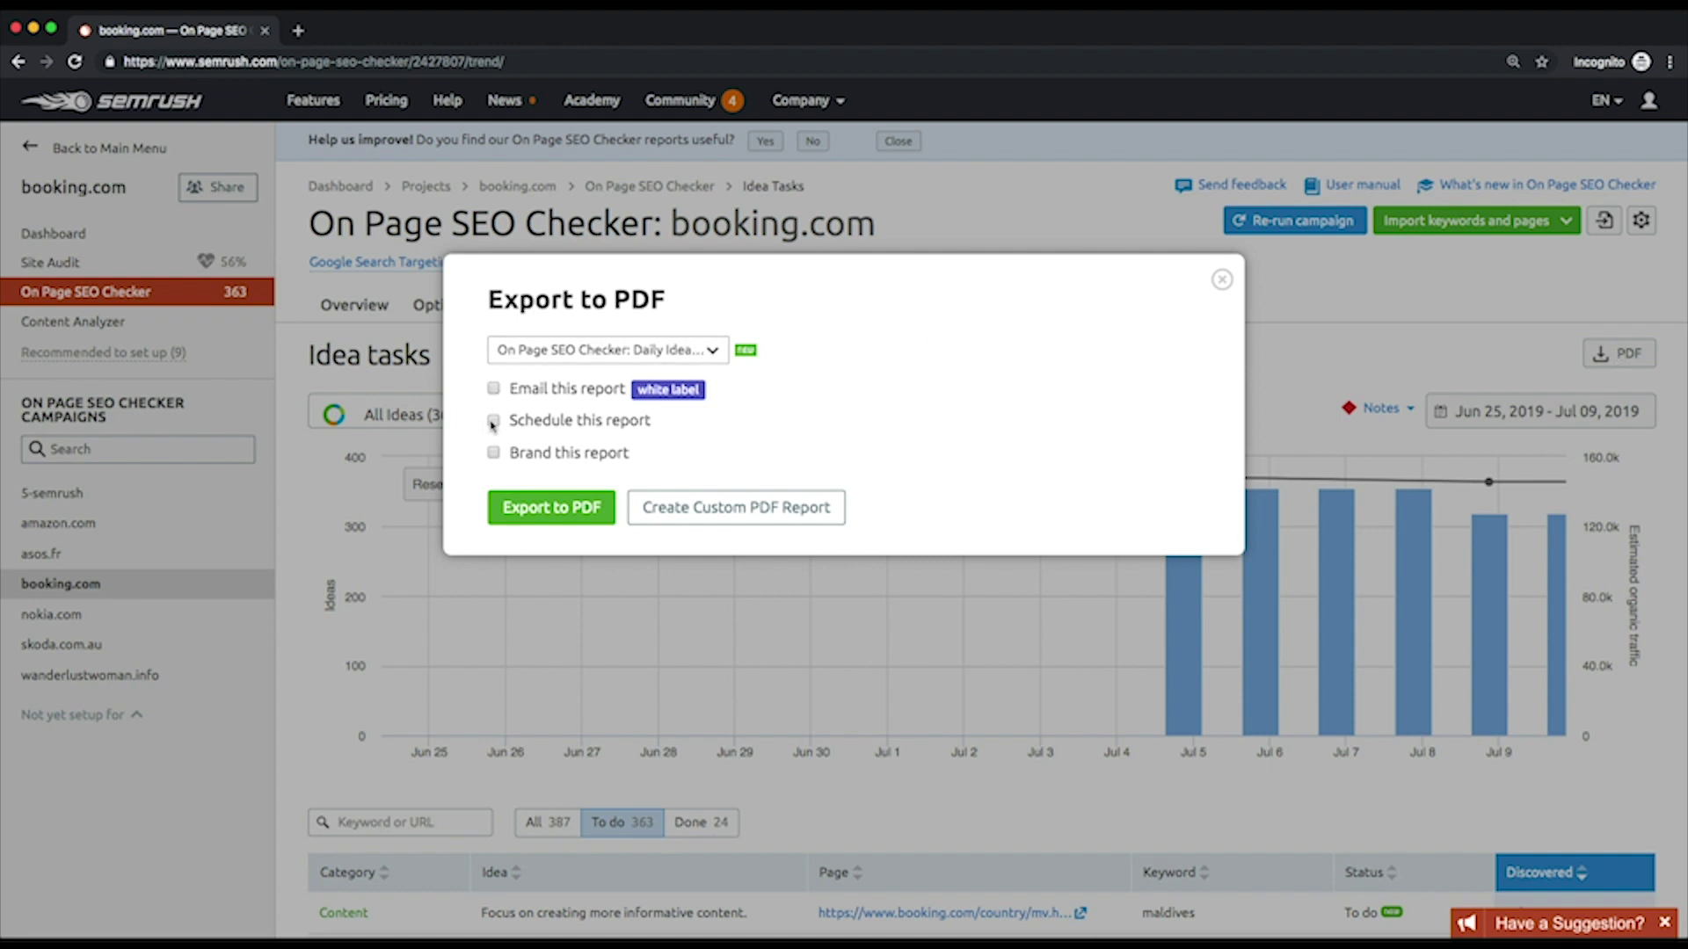
pyautogui.click(493, 453)
pyautogui.click(493, 453)
pyautogui.click(1223, 280)
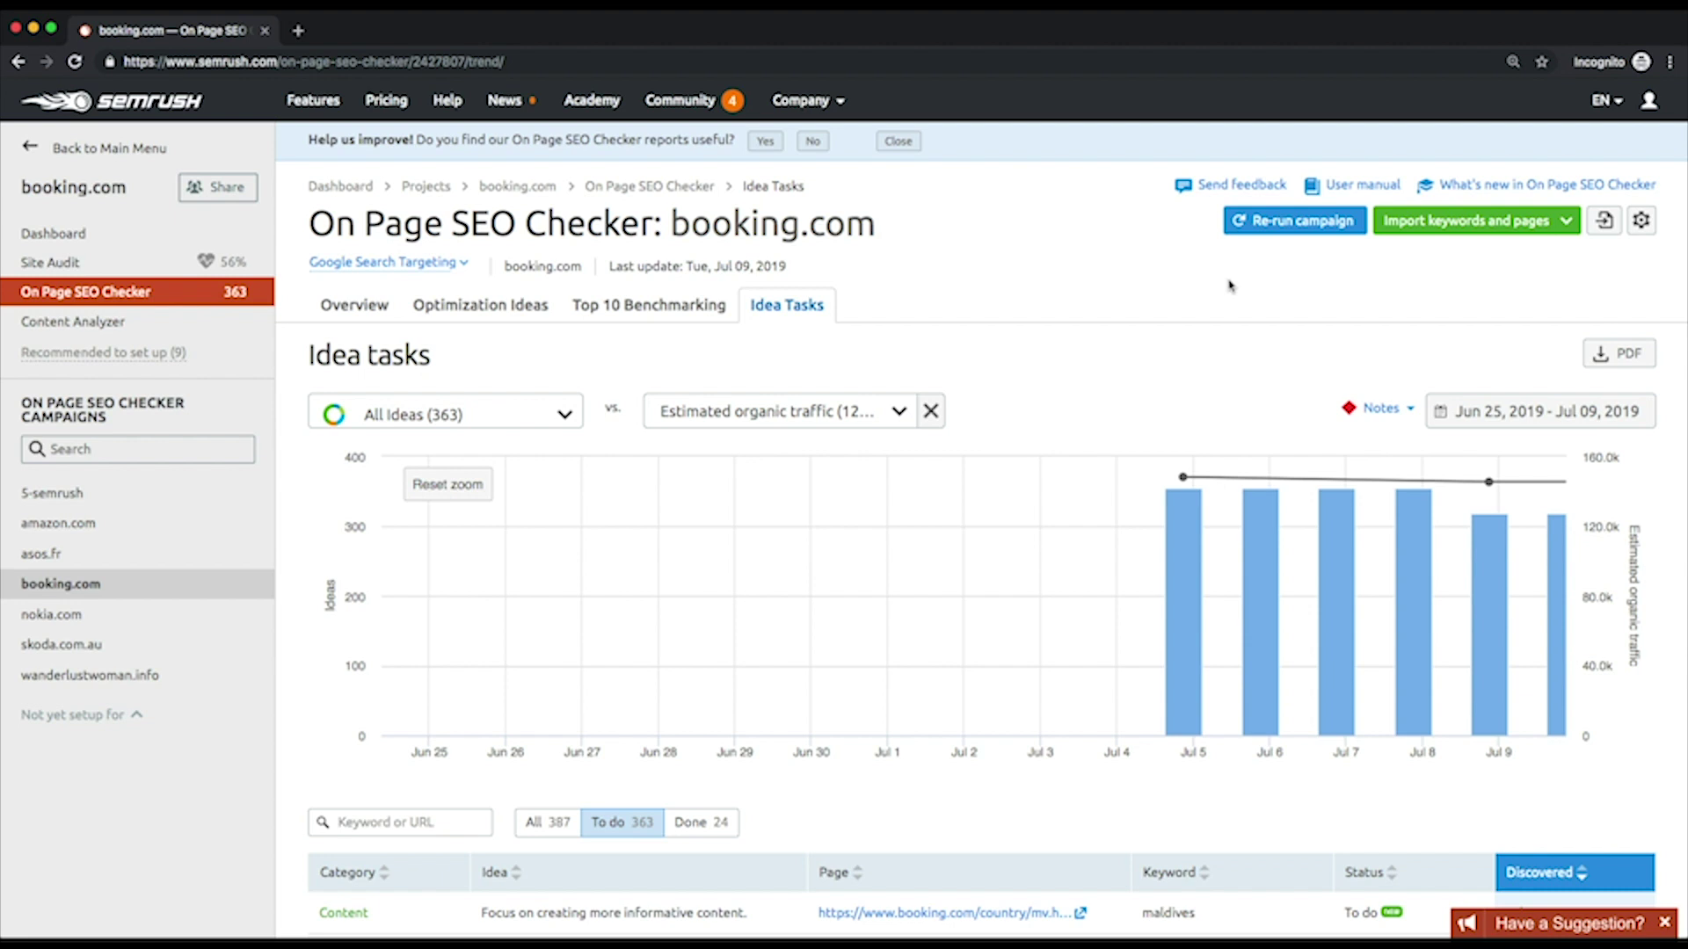
# - Return to Optimization Ideas and view the 6 ideas for booking.com/cars.html
pyautogui.click(524, 305)
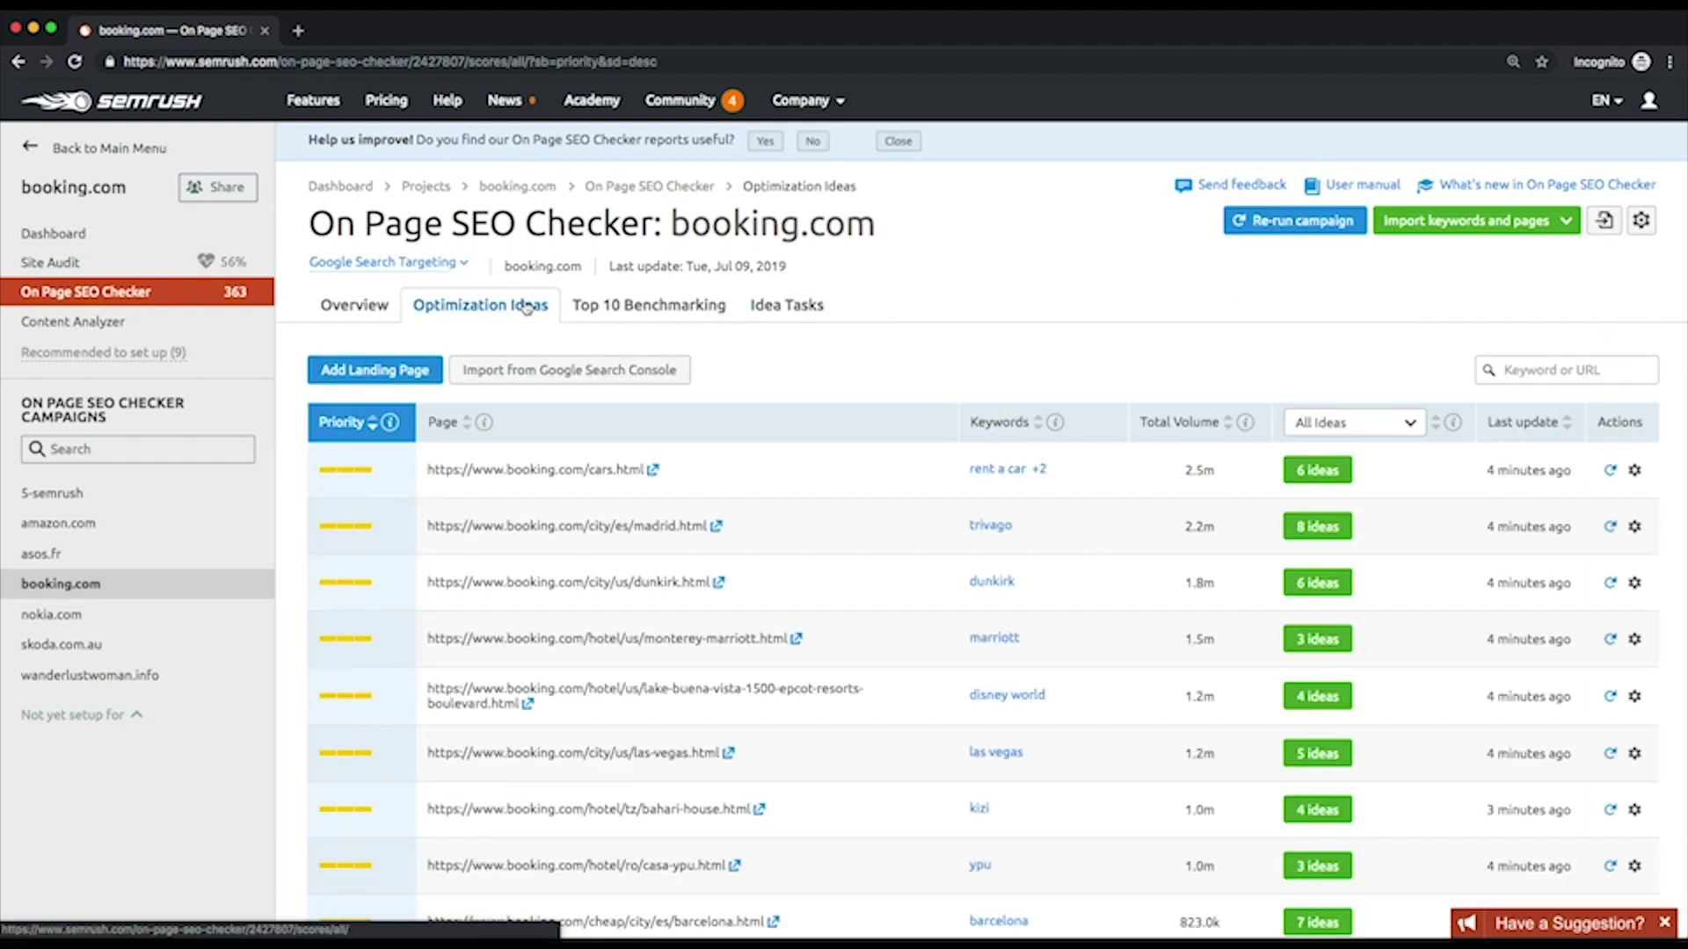
pyautogui.click(1305, 473)
pyautogui.scroll(-3, 1304, 477)
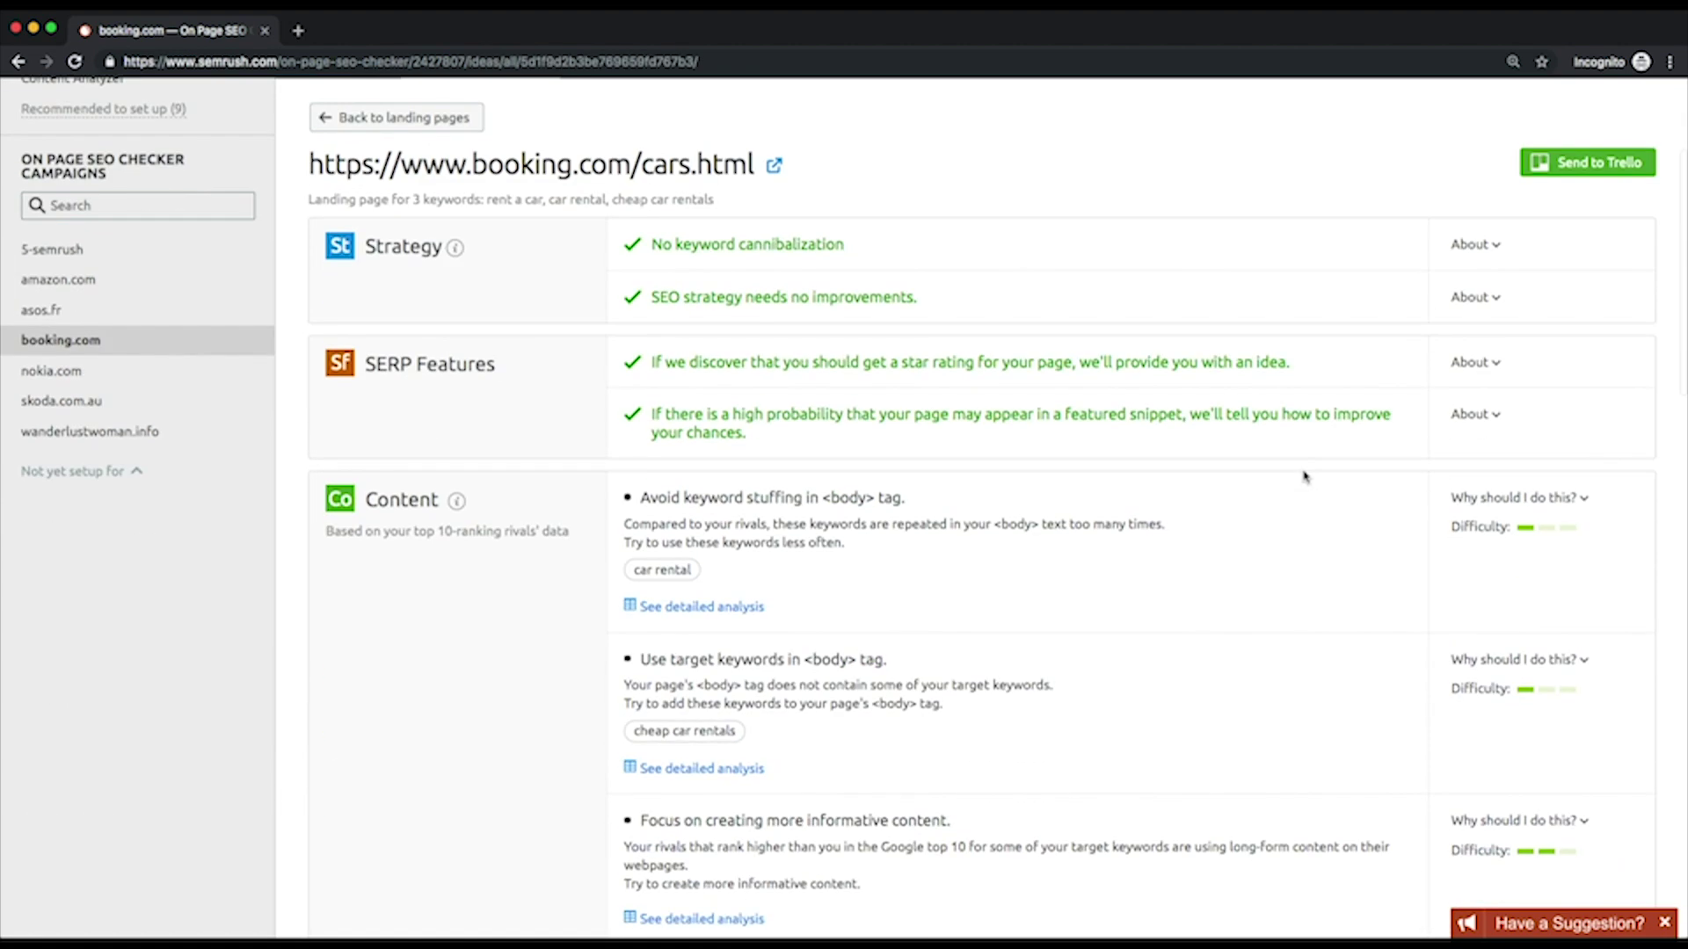
pyautogui.scroll(2, 1296, 473)
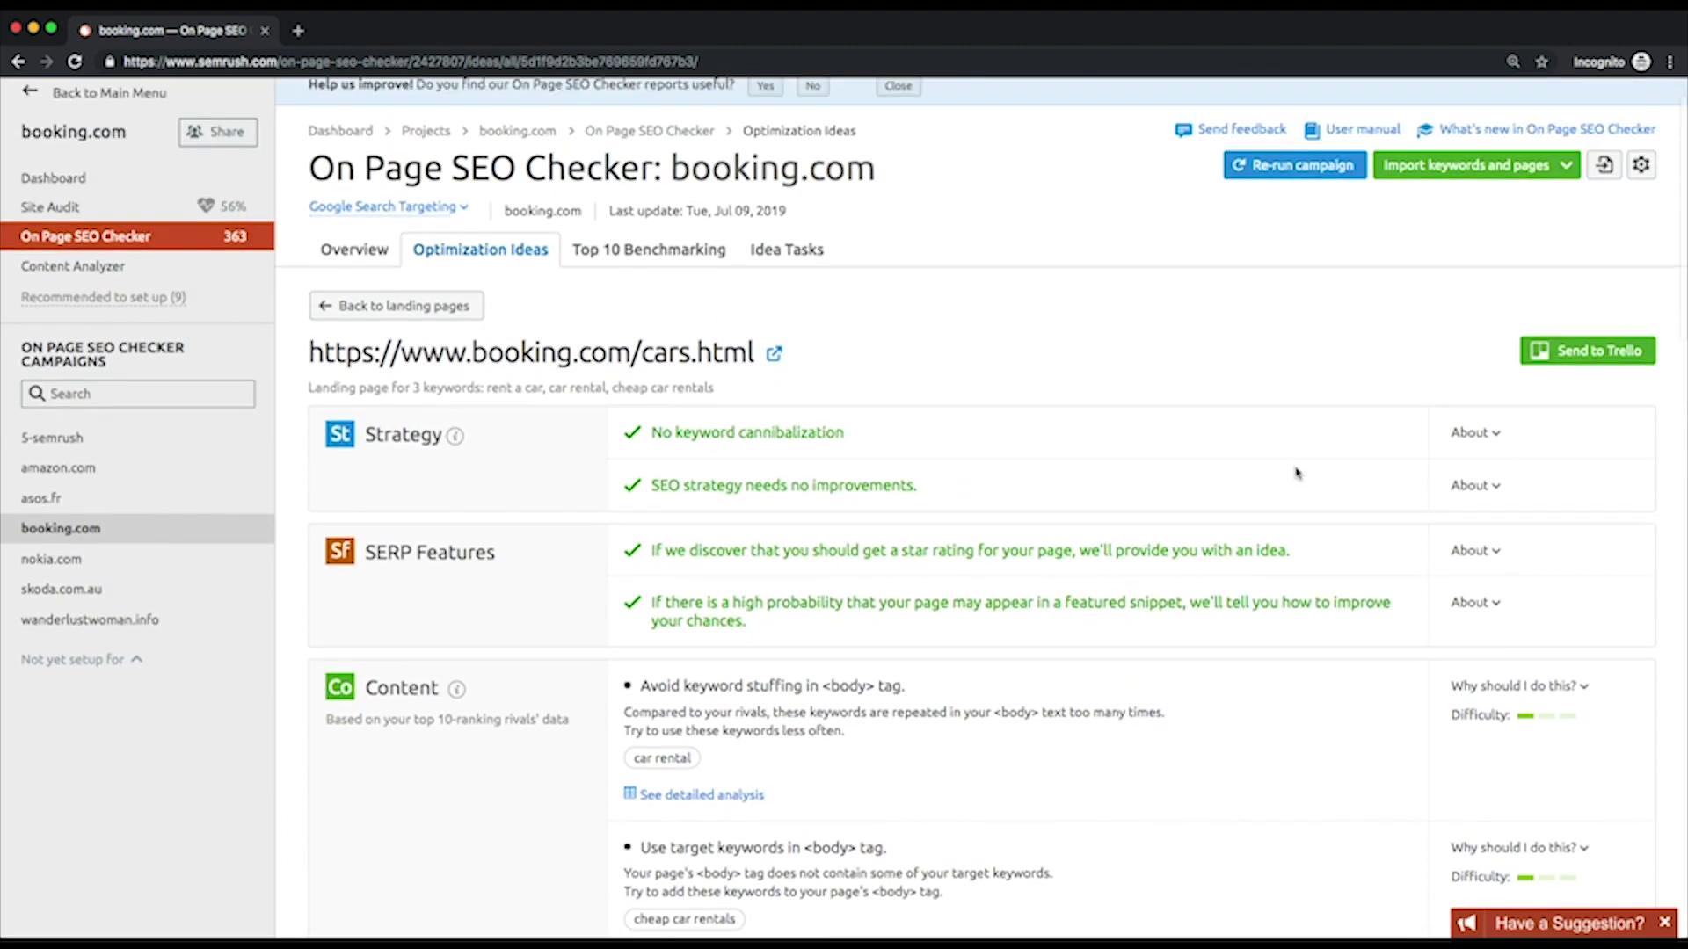
# - Send the cars.html optimization ideas to Trello as a new card
pyautogui.click(1574, 351)
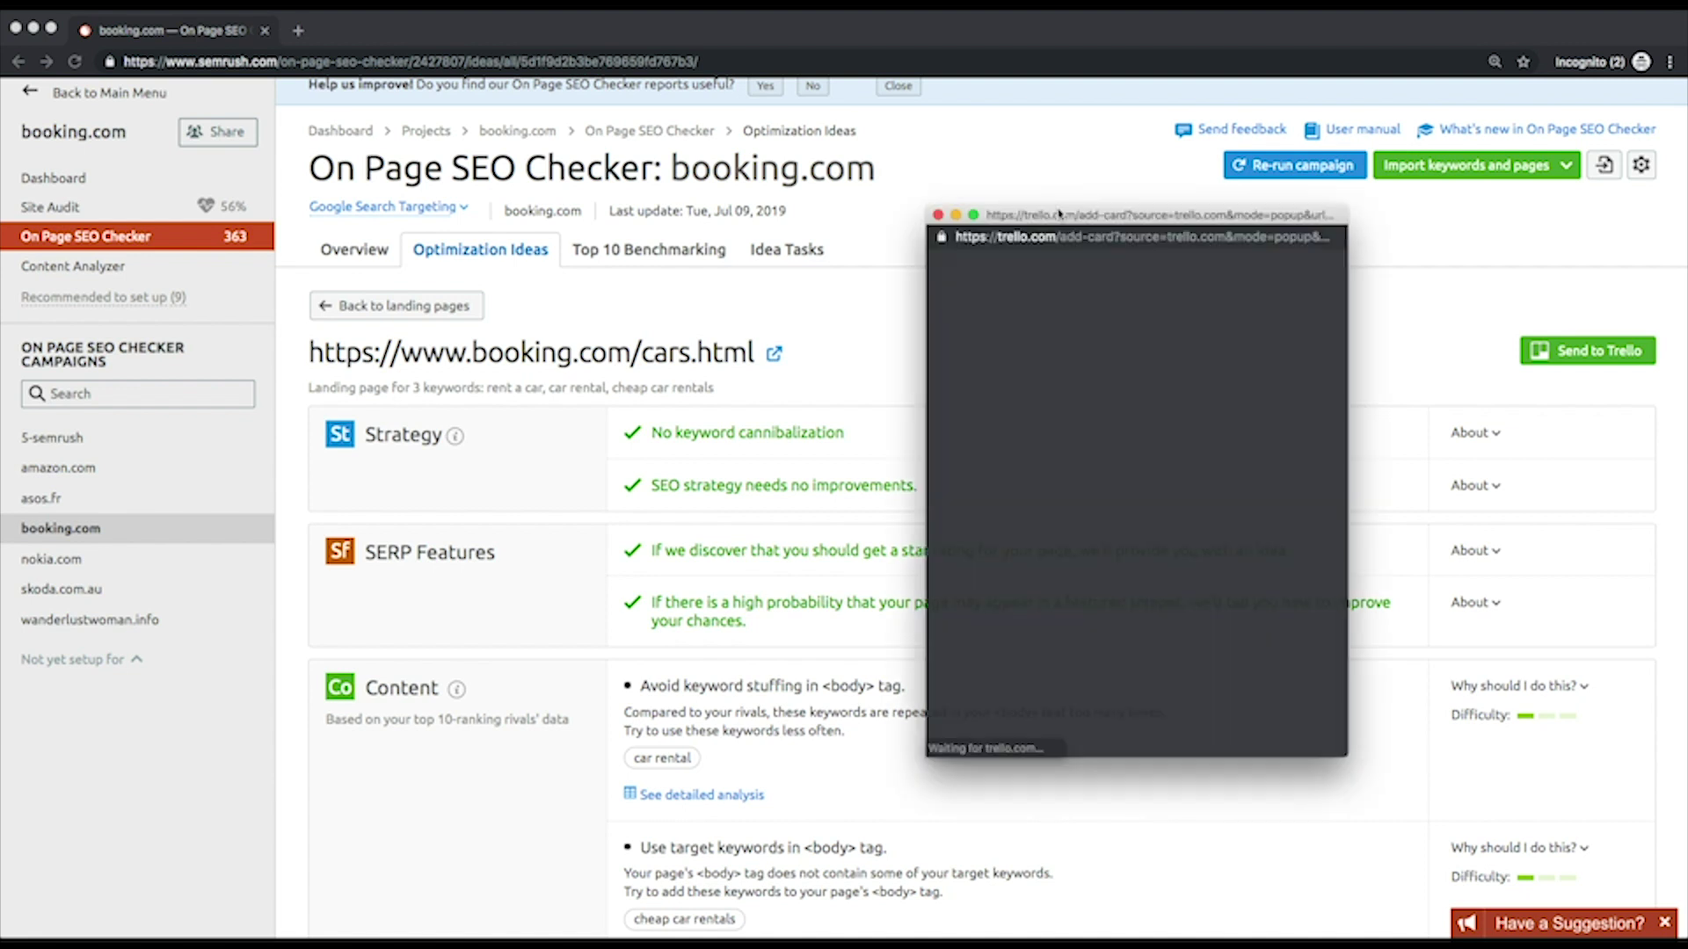